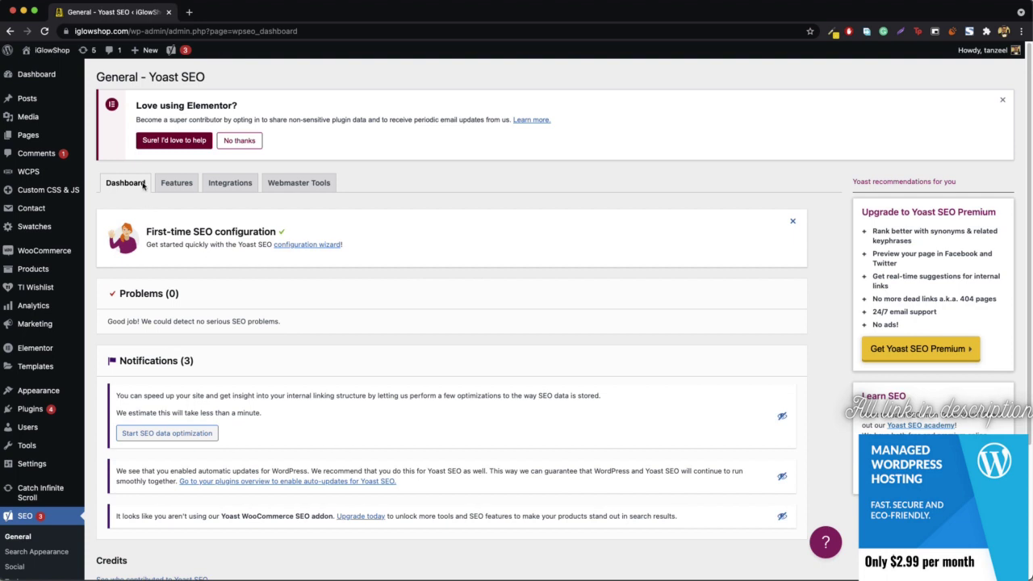
# Review the on/off settings of all Yoast SEO features
pyautogui.click(175, 183)
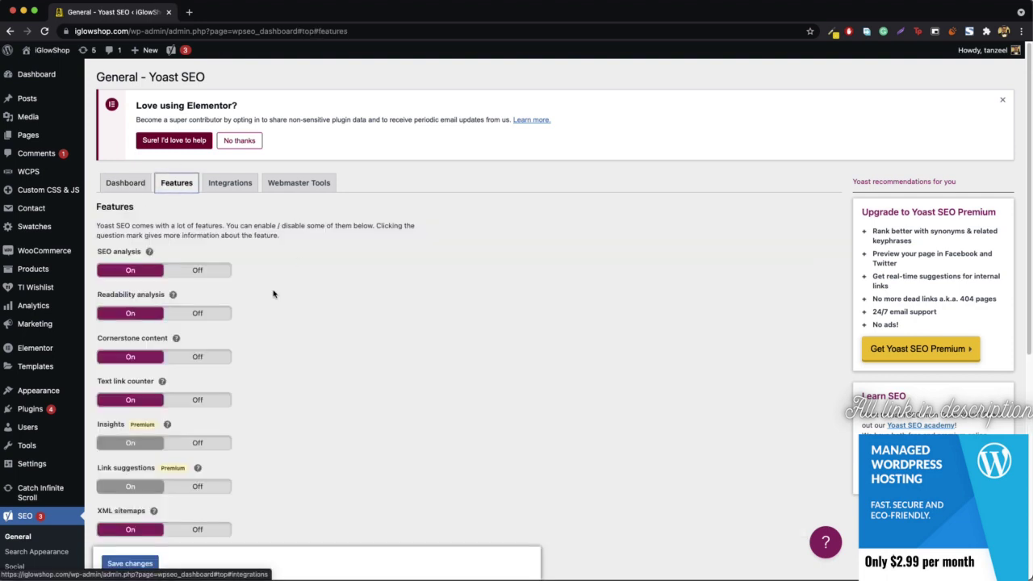
pyautogui.scroll(-3, 274, 294)
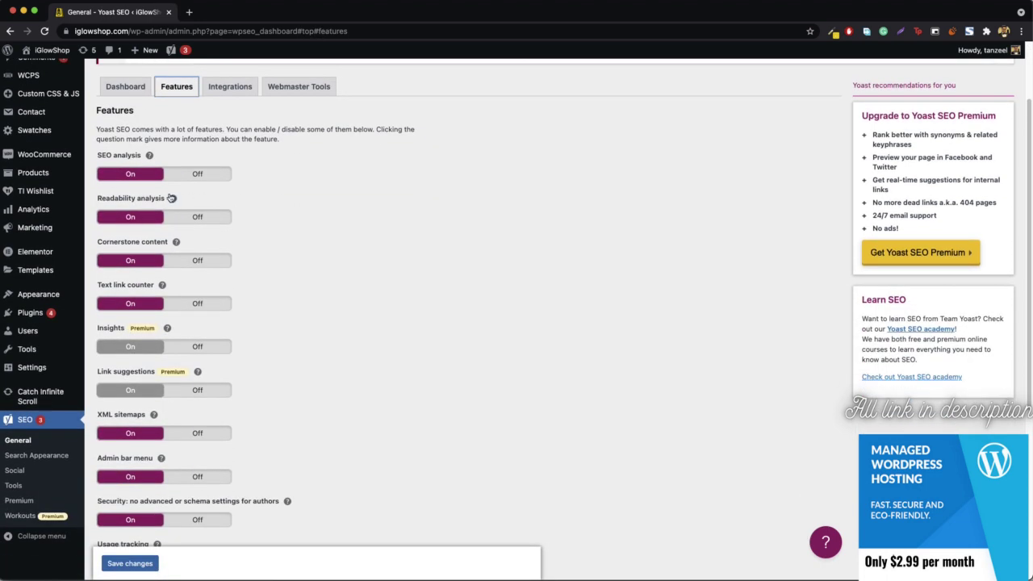
pyautogui.scroll(-5, 171, 198)
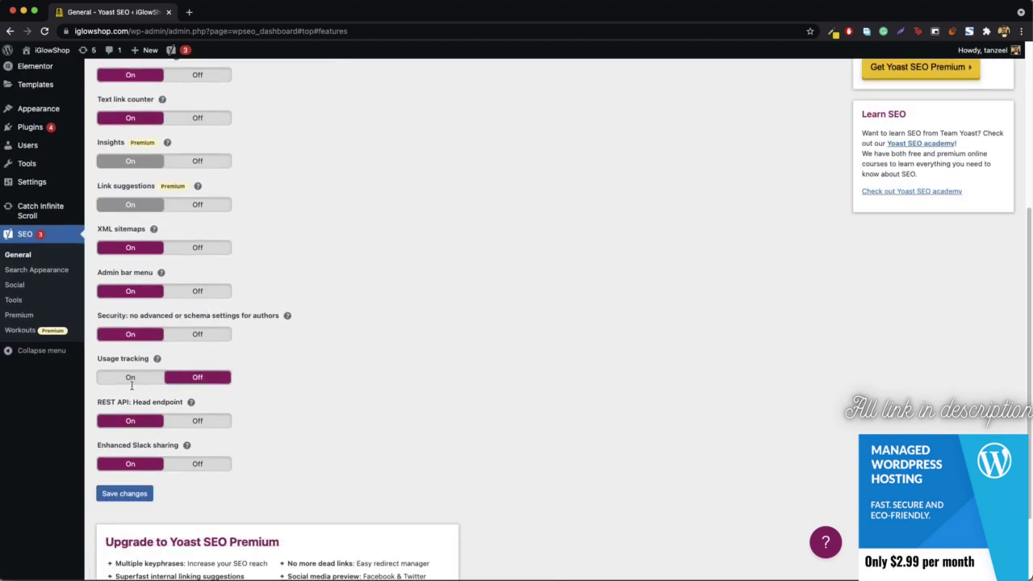
pyautogui.scroll(5, 373, 293)
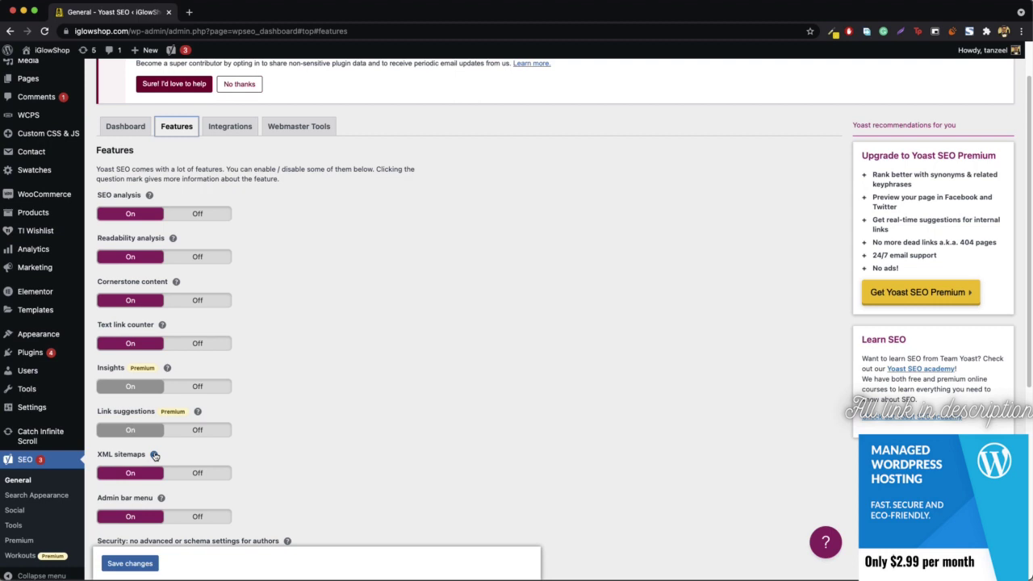
# Open the site's XML sitemap from the XML sitemaps feature's help text and examine the URLs in the product sitemap
pyautogui.click(154, 455)
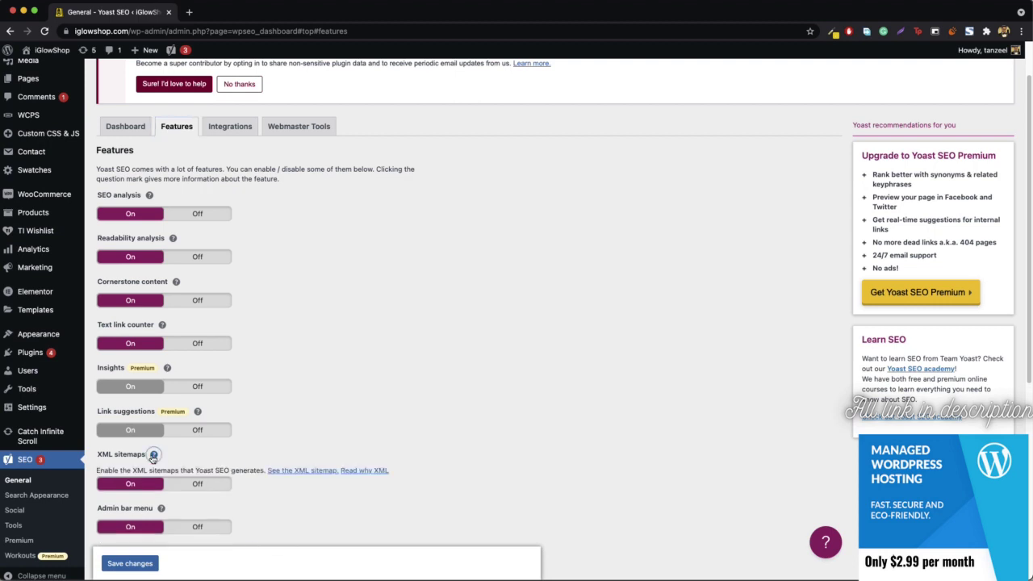
pyautogui.click(295, 474)
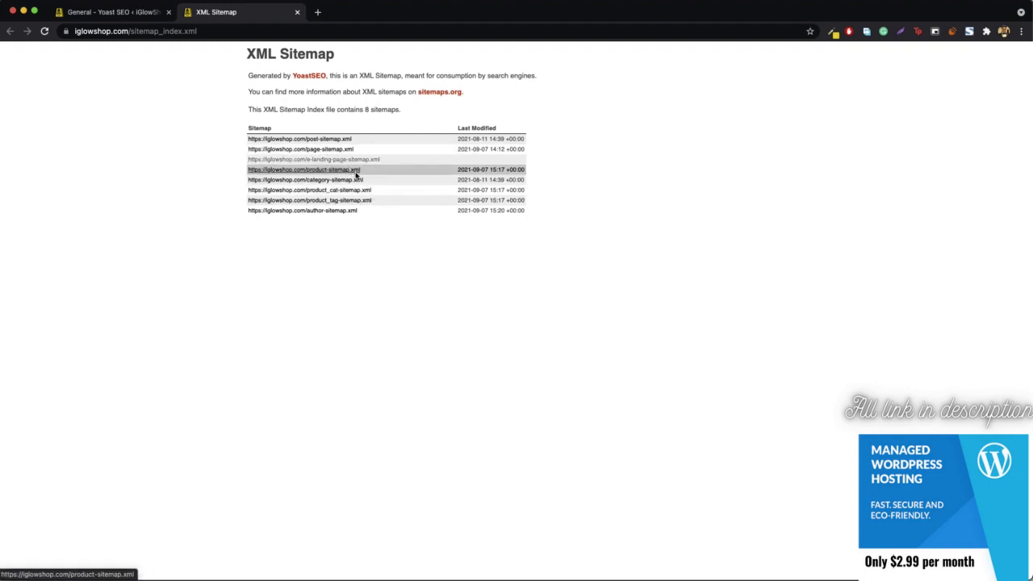
pyautogui.click(326, 171)
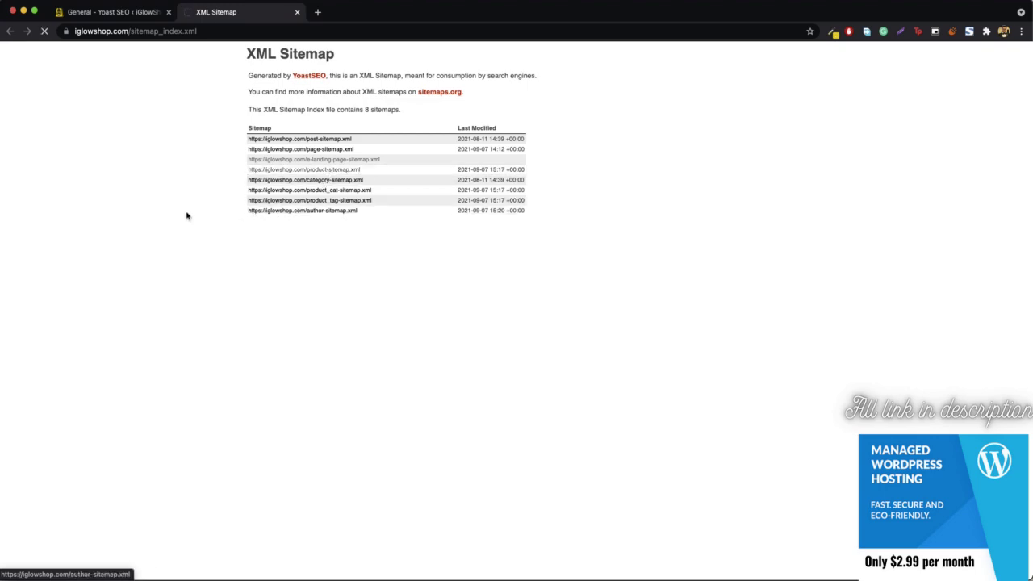
pyautogui.scroll(-3, 323, 210)
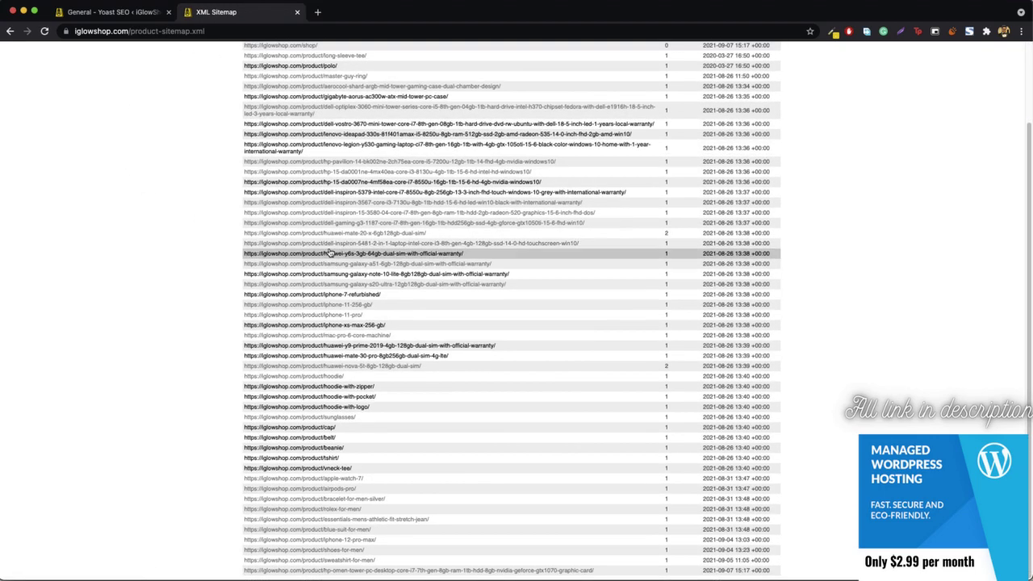
pyautogui.scroll(2, 456, 296)
pyautogui.scroll(1, 455, 296)
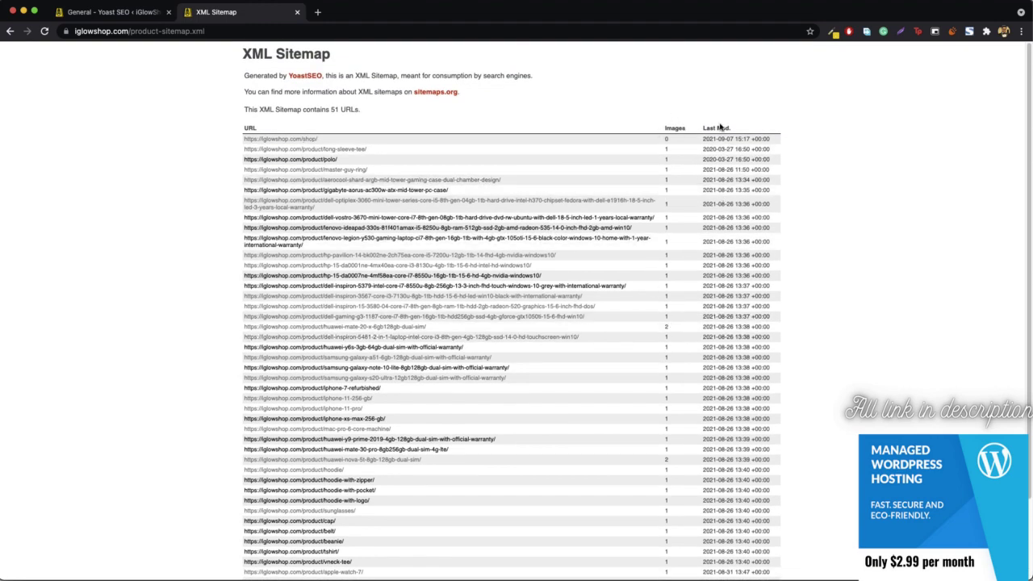
pyautogui.scroll(-3, 775, 242)
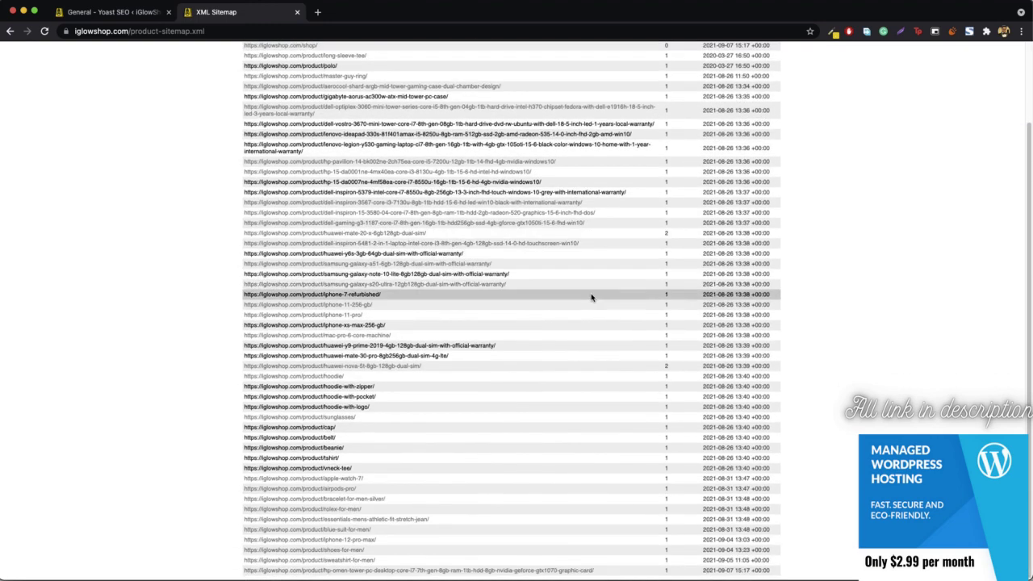
pyautogui.scroll(3, 441, 274)
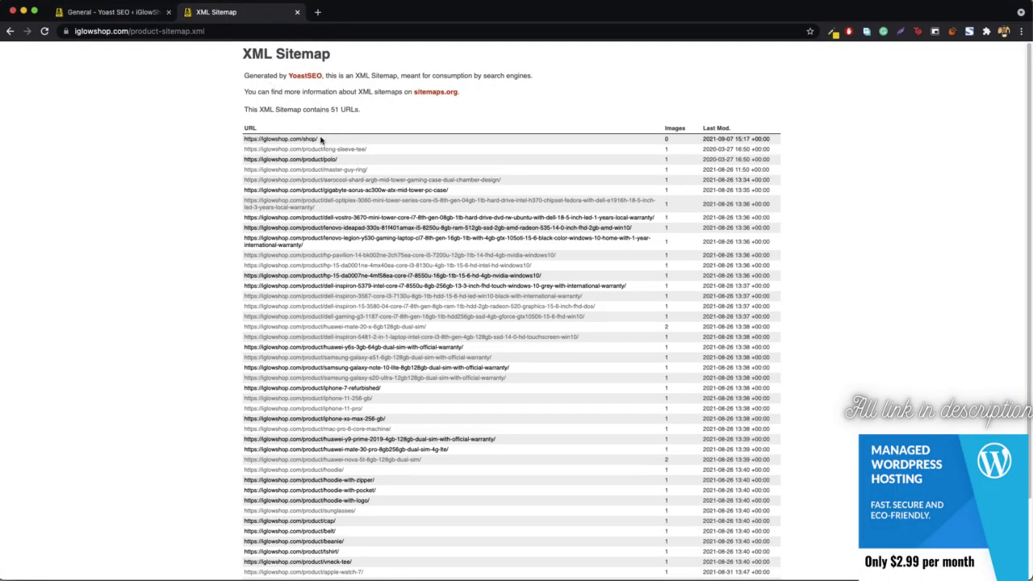
pyautogui.scroll(-3, 508, 238)
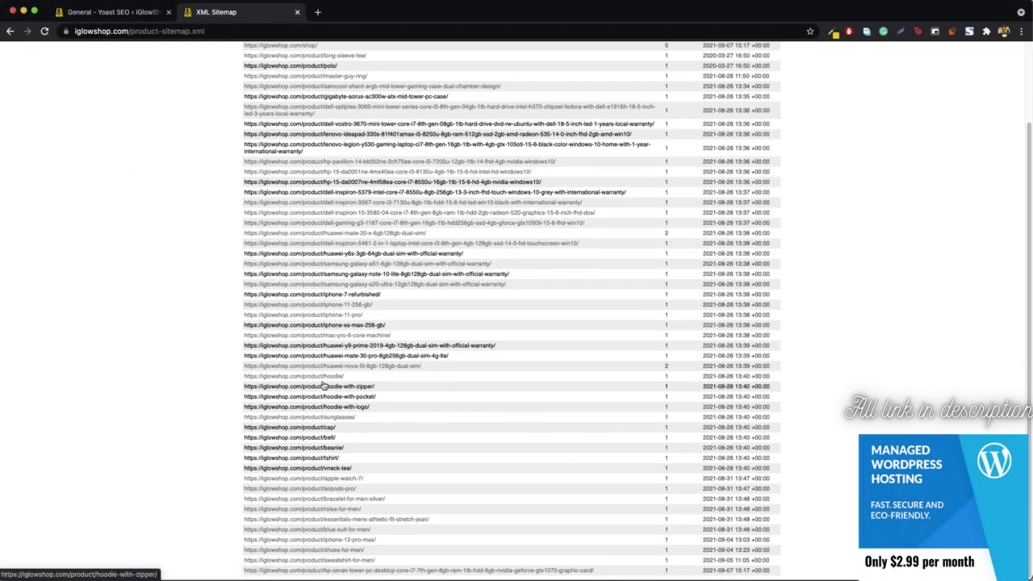
# Close the sitemap and view the Webmaster Tools verification settings and the Search Appearance settings
pyautogui.click(10, 32)
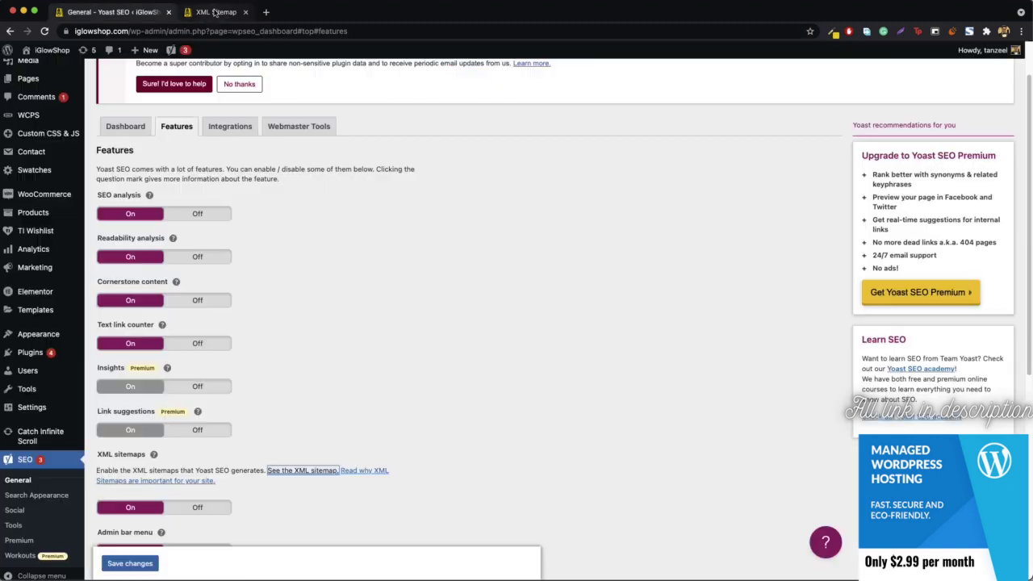
pyautogui.click(296, 13)
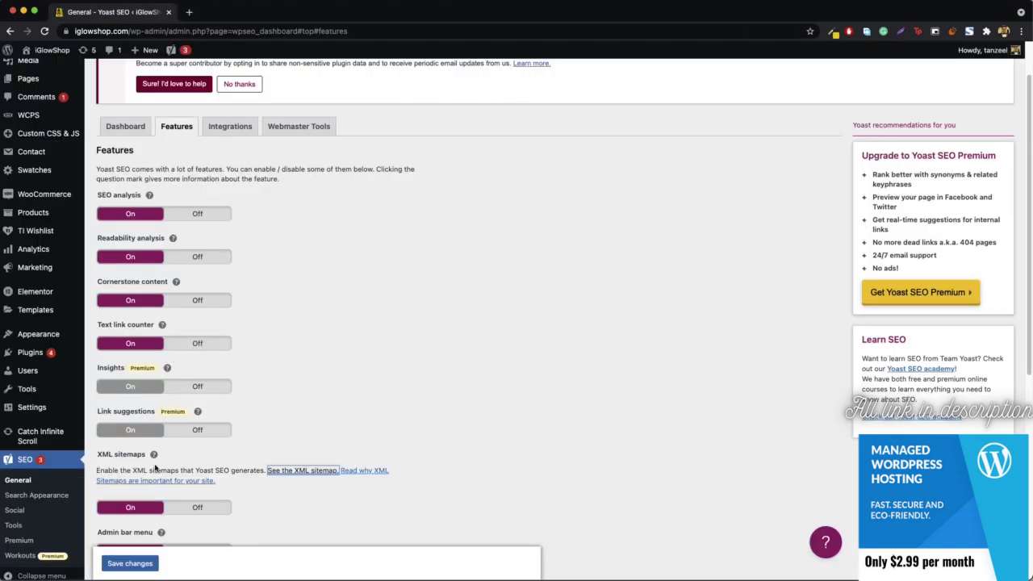
pyautogui.click(154, 454)
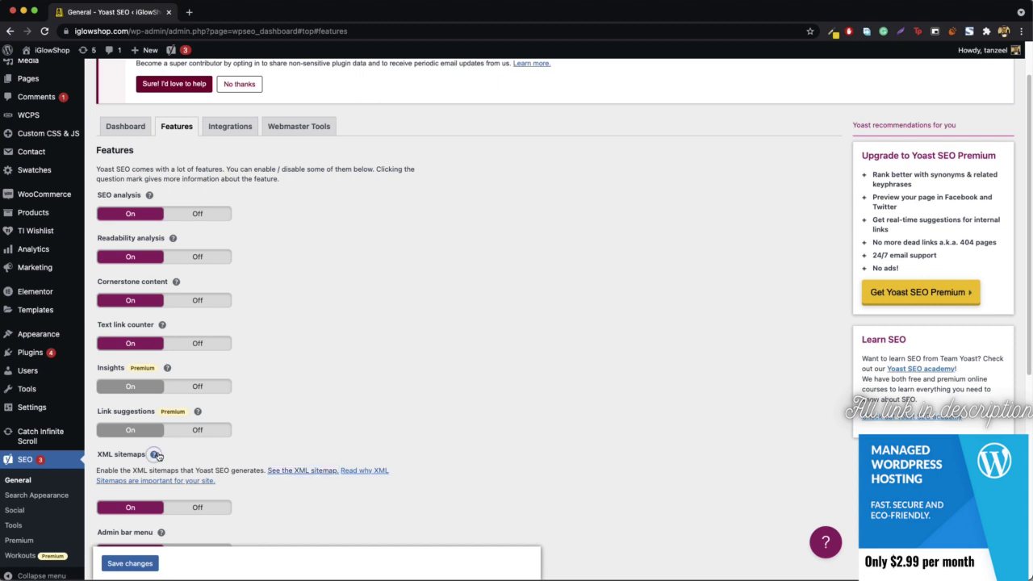
pyautogui.click(274, 129)
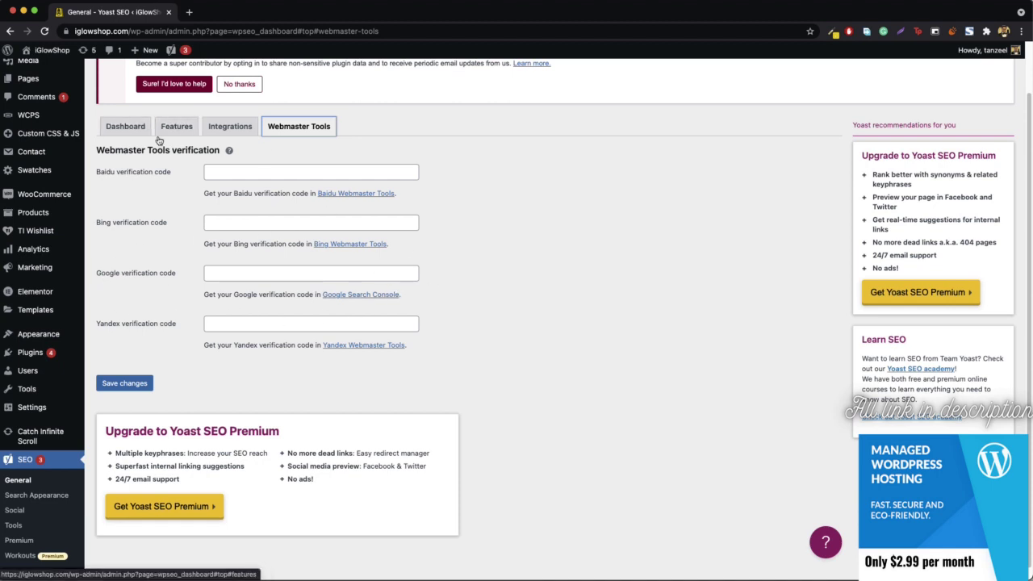
pyautogui.click(31, 496)
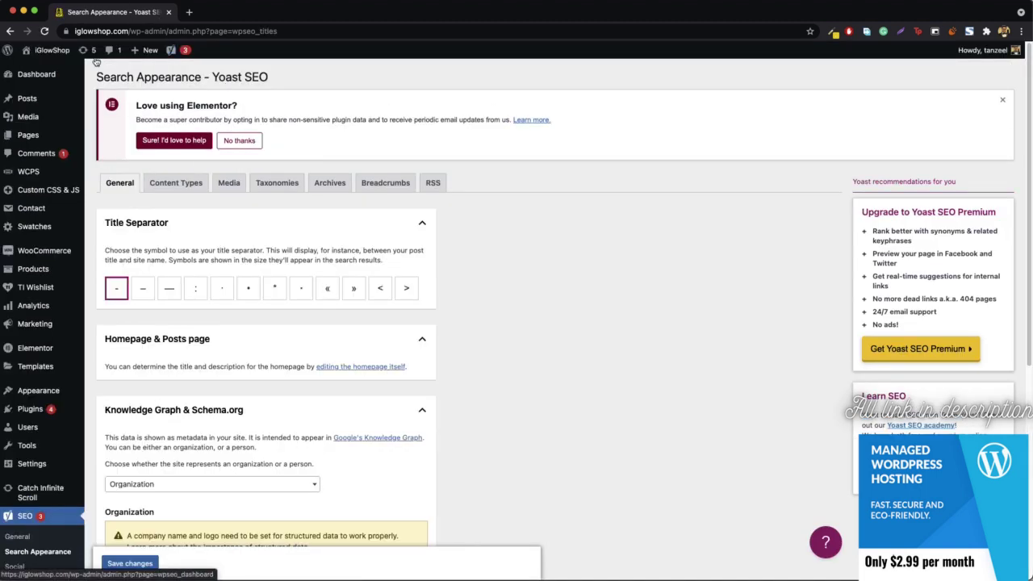
# Visit the live site in a separate browser tab and open its homepage in the WordPress page editor
pyautogui.moveTo(49, 50)
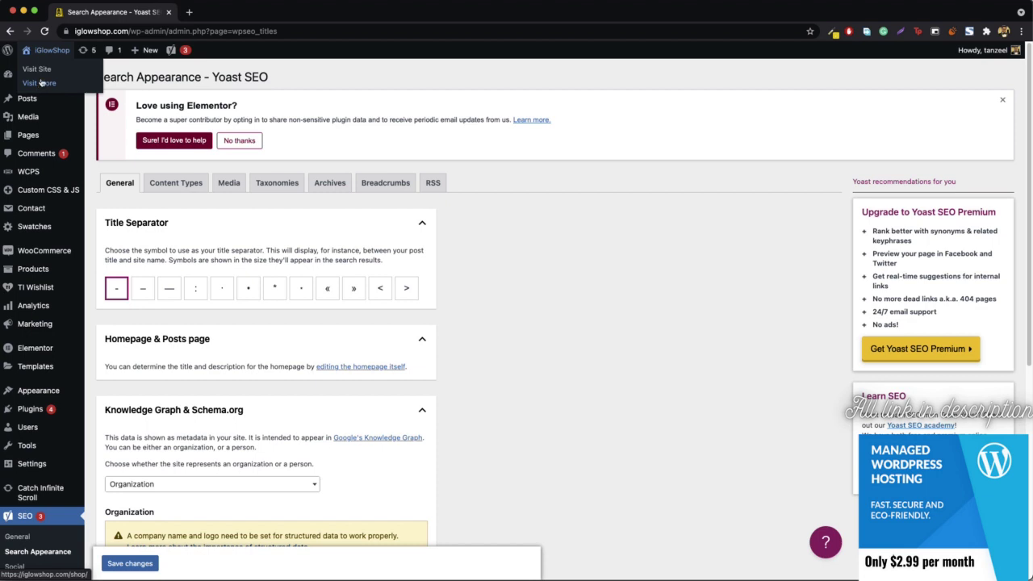
pyautogui.rightClick(40, 83)
pyautogui.click(49, 71)
pyautogui.click(219, 12)
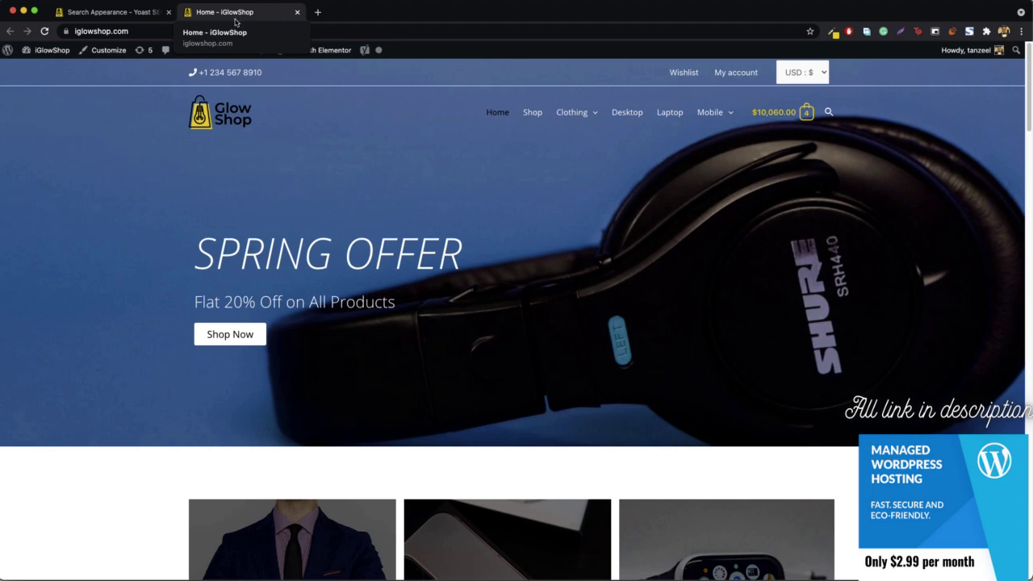
pyautogui.click(119, 11)
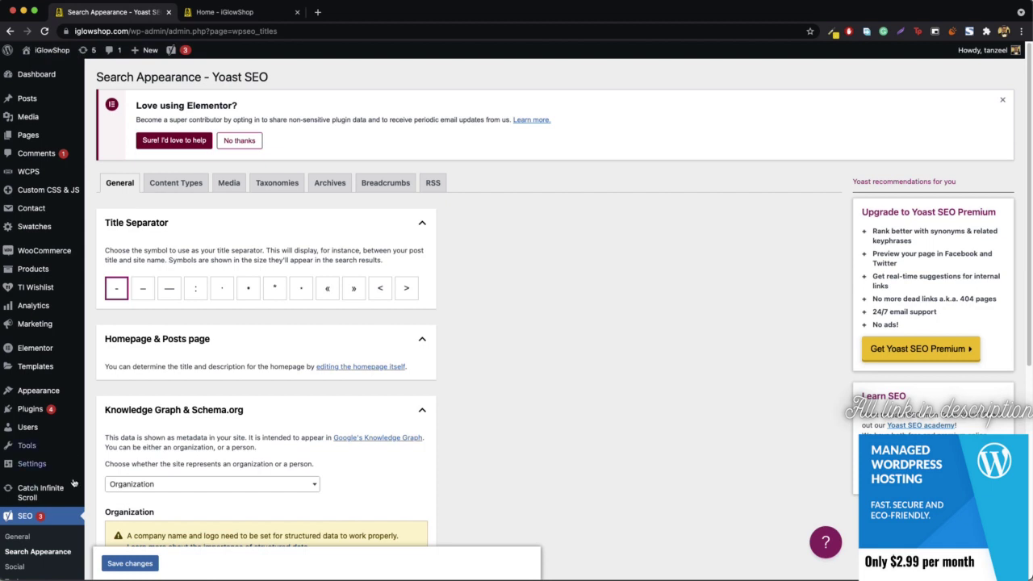
pyautogui.click(230, 13)
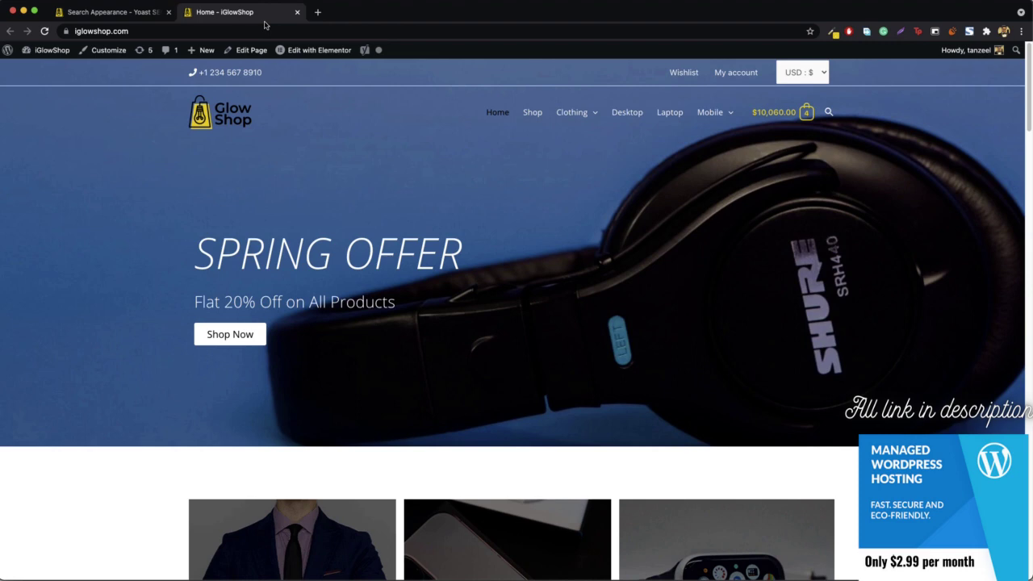
pyautogui.click(246, 53)
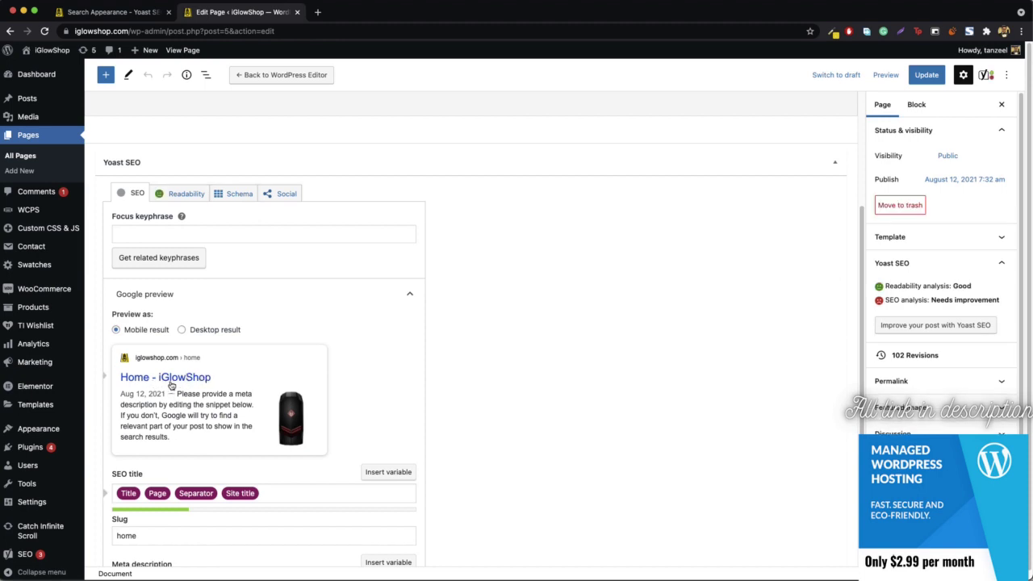
# Clear the Title, Page, Separator and Site title variables from the homepage's SEO title
pyautogui.scroll(-5, 166, 427)
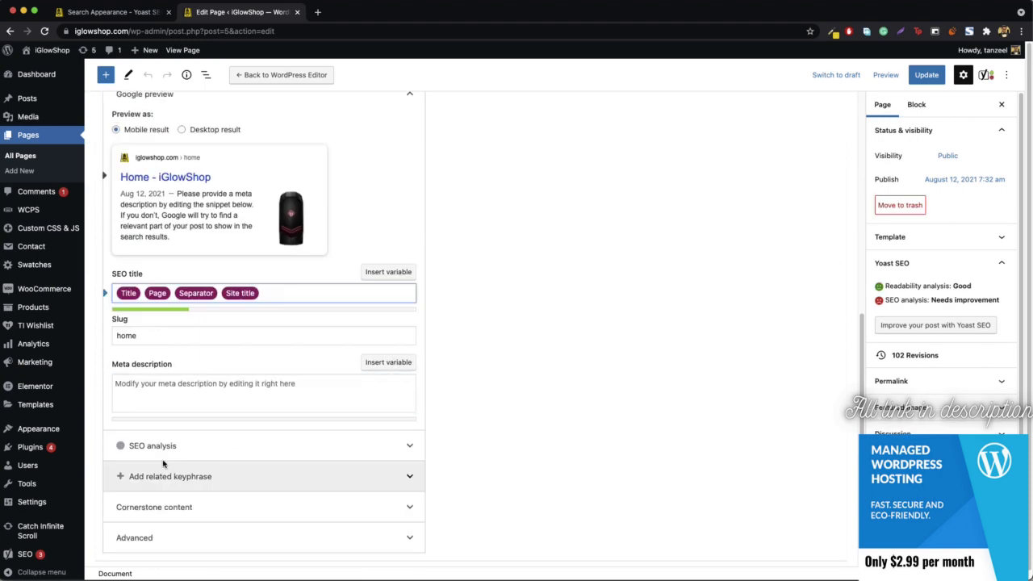
pyautogui.doubleClick(127, 294)
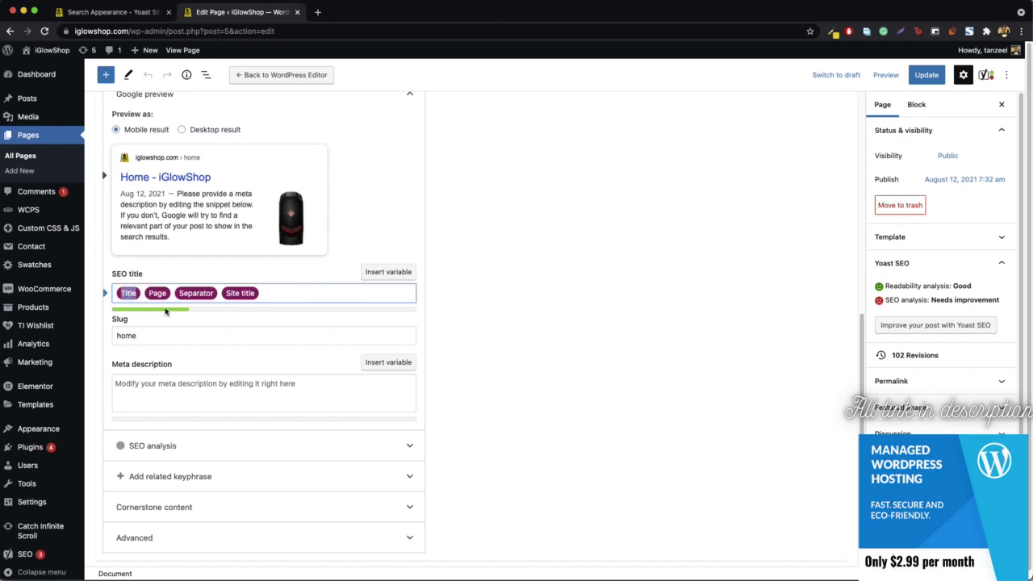
pyautogui.press('BackSpace')
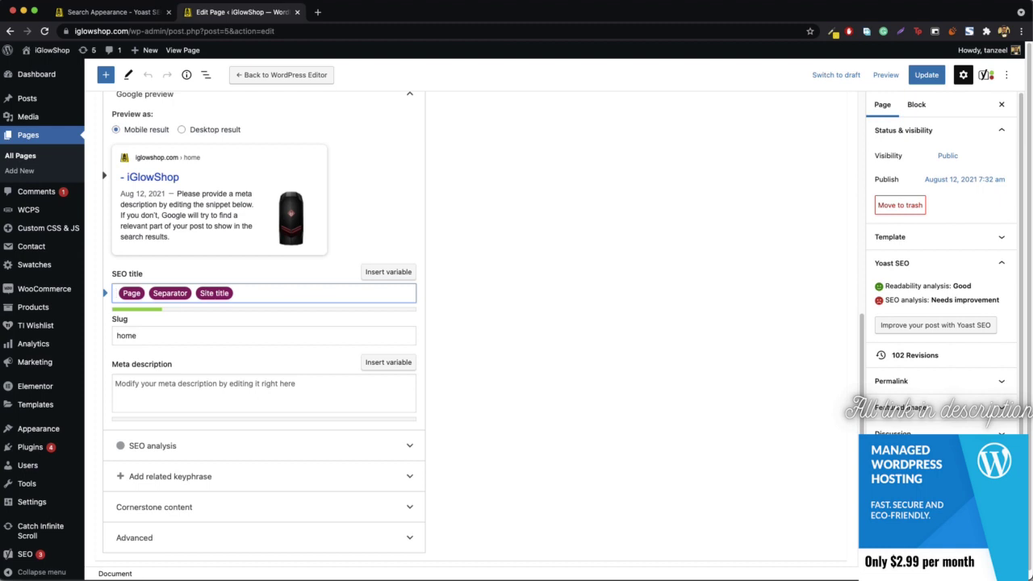
pyautogui.hotkey('shift', 'Right')
pyautogui.press('BackSpace')
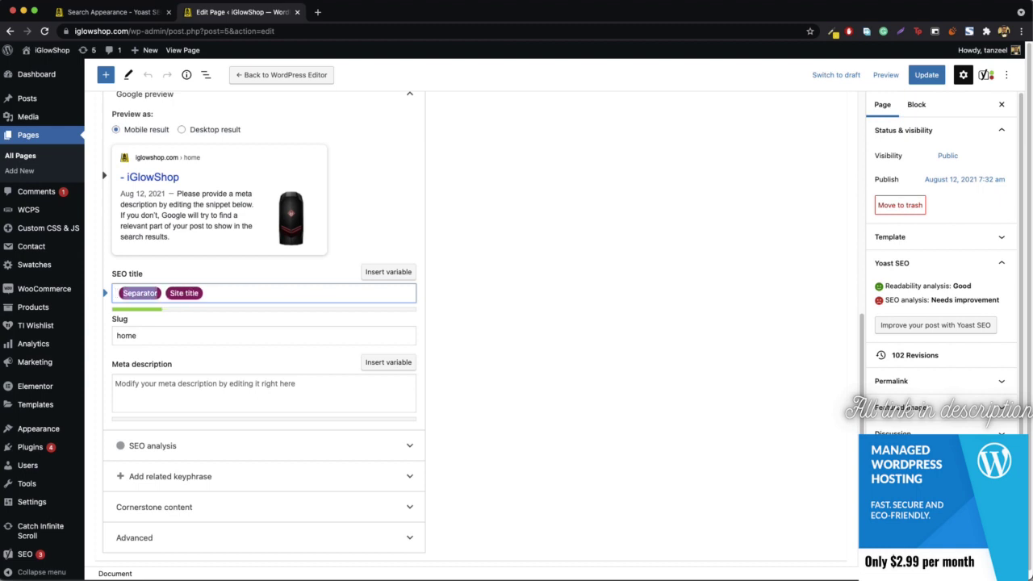
pyautogui.press('BackSpace')
pyautogui.press('BackSpace')
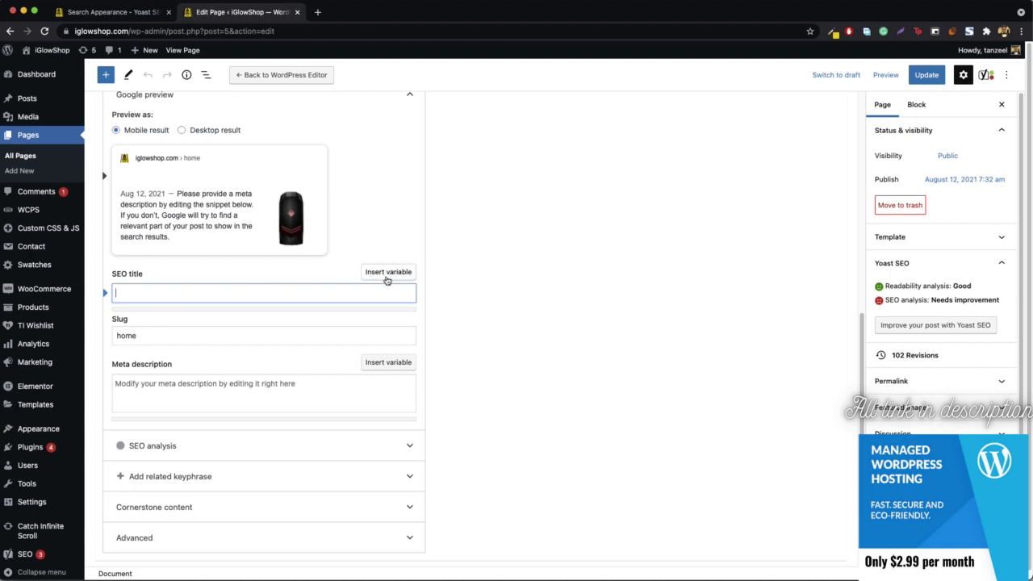
# Insert the Site title and Separator variables into the homepage's empty SEO title
pyautogui.click(386, 273)
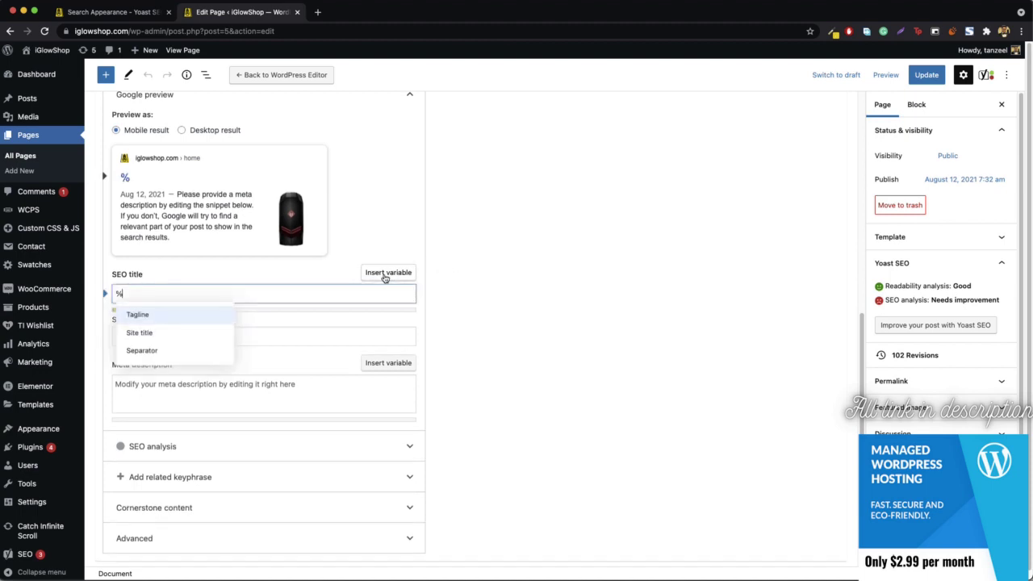
pyautogui.click(167, 336)
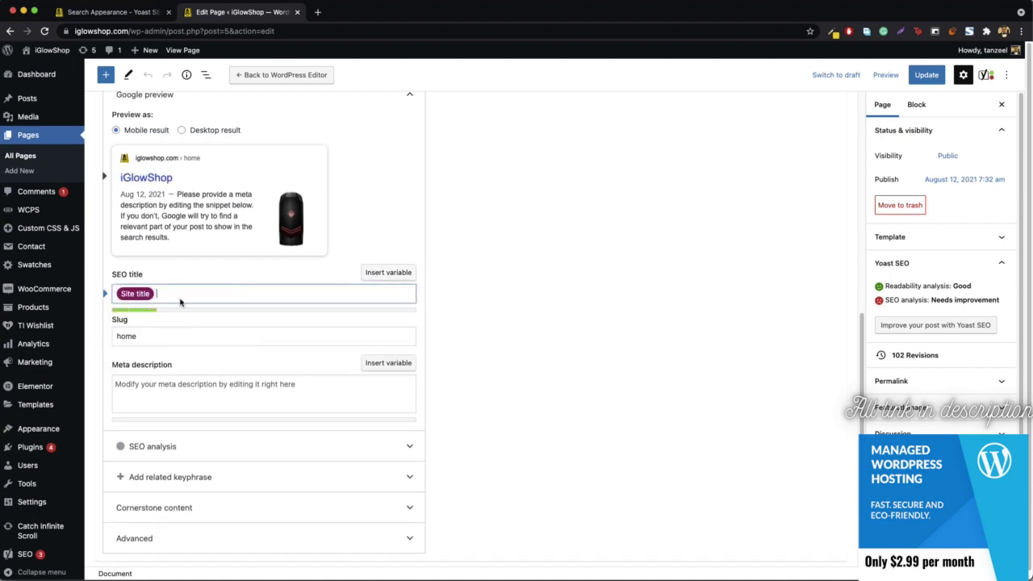
pyautogui.click(377, 273)
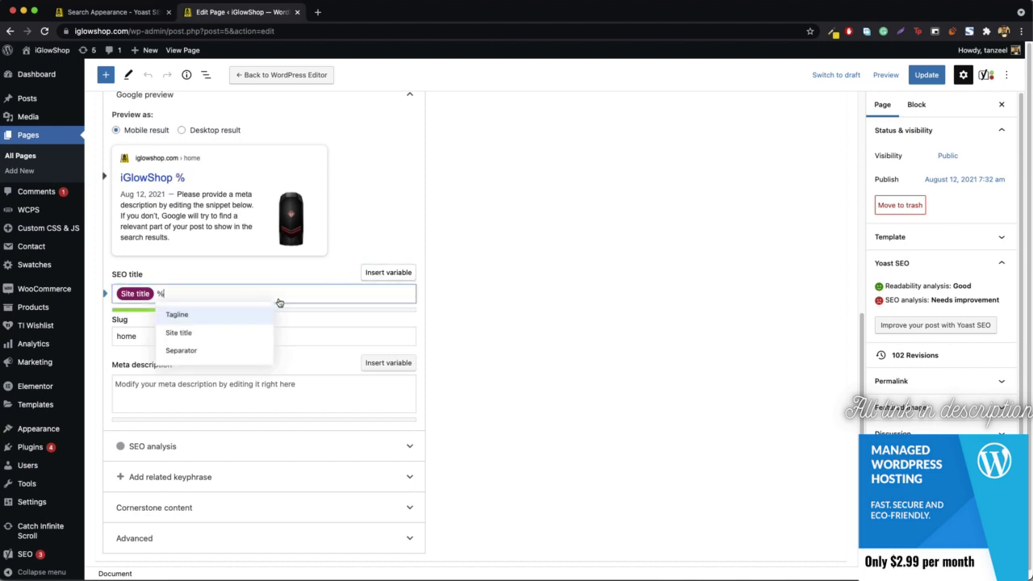
pyautogui.click(198, 352)
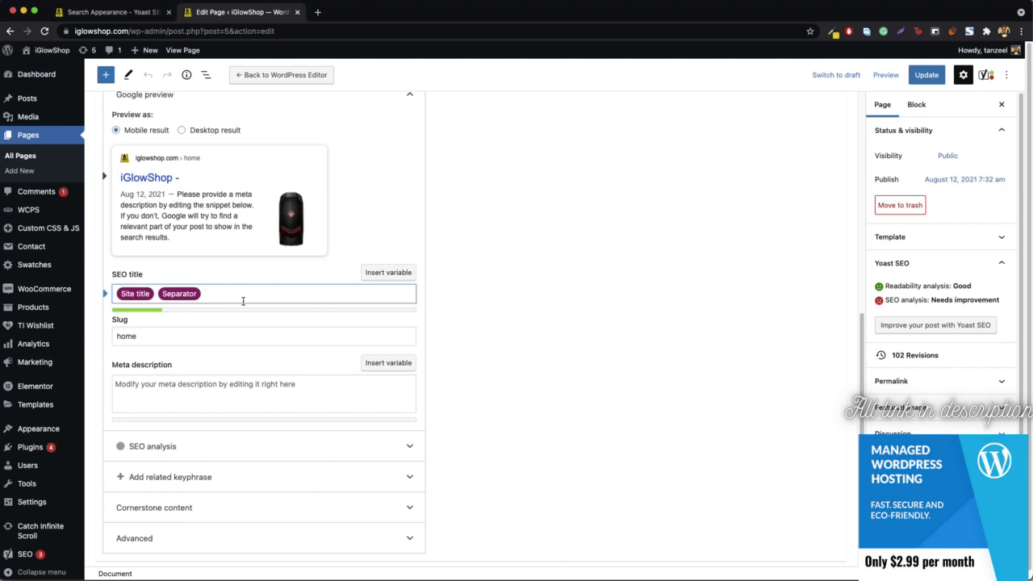
# Append "Buy anything anywhere at Discounted Rates | Guaranteed 100%" to the SEO title and set the Google preview to the desktop result
pyautogui.write('Buy any')
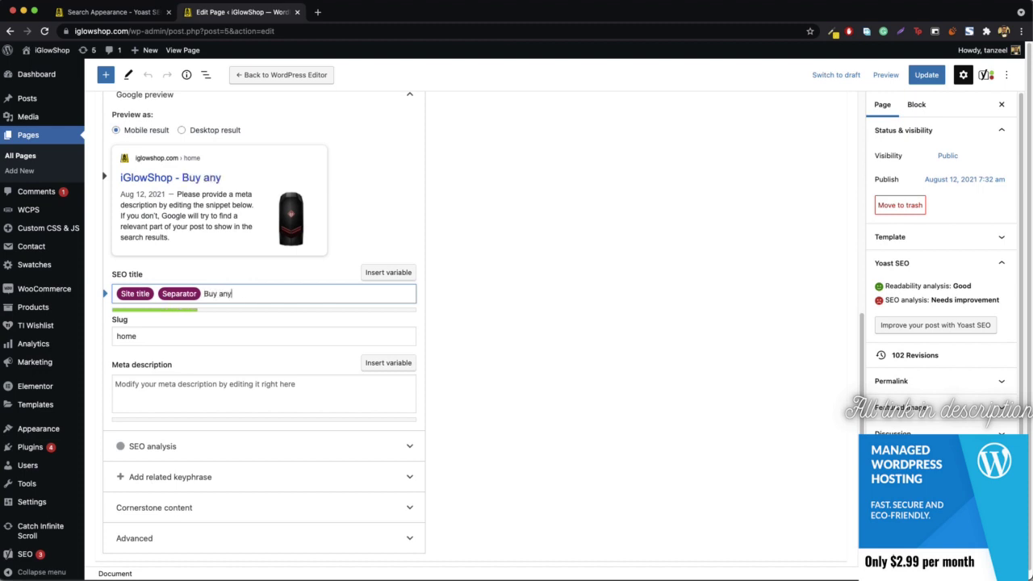
pyautogui.write('thing anywhe')
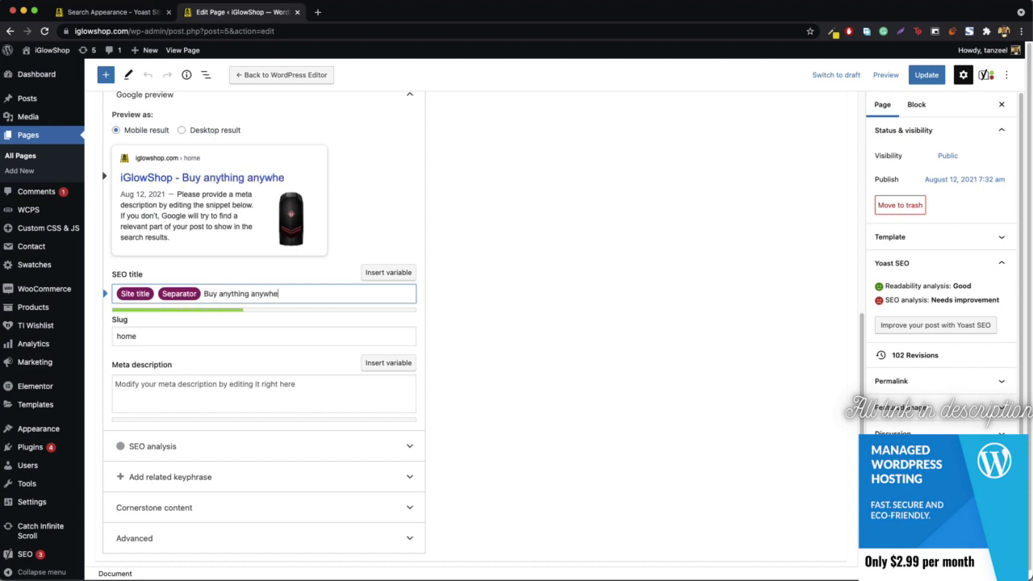
pyautogui.write('re at Discounted Rates | Guaranteed 100')
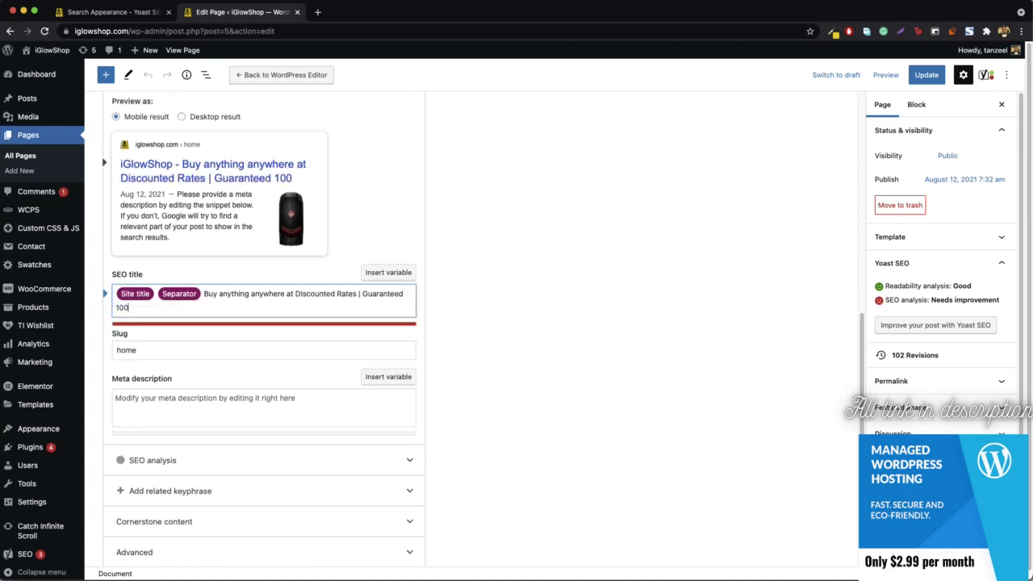
pyautogui.write('%')
pyautogui.click(226, 121)
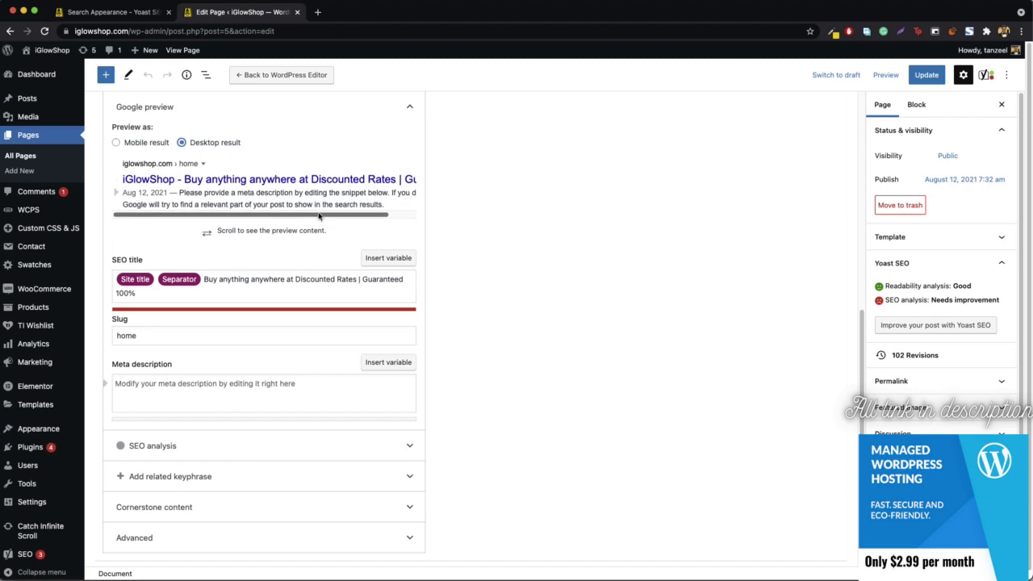
# Remove "100%" from the end of the homepage's SEO title and set the Google preview to the mobile result
pyautogui.hscroll(3, 387, 185)
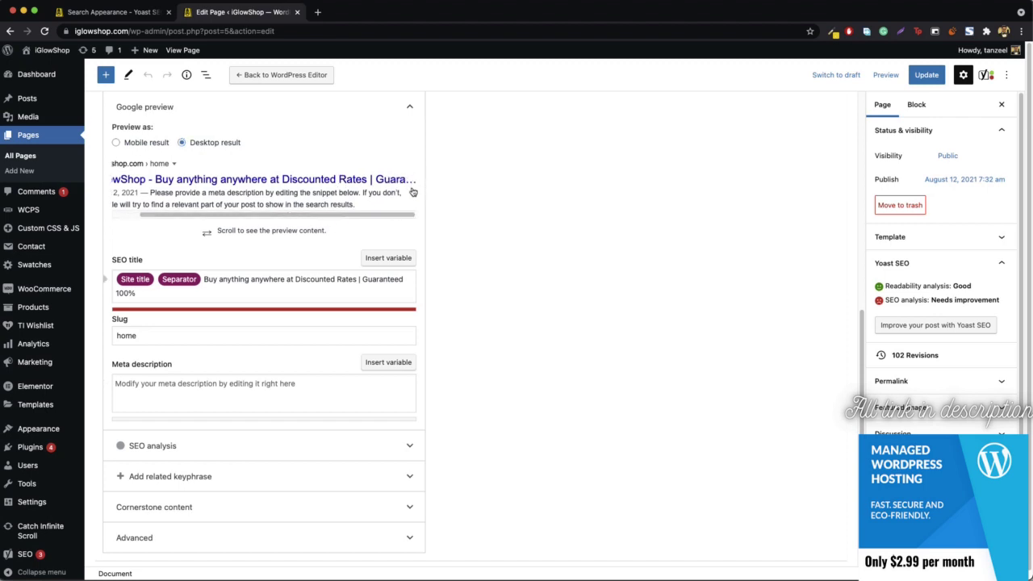
pyautogui.click(200, 299)
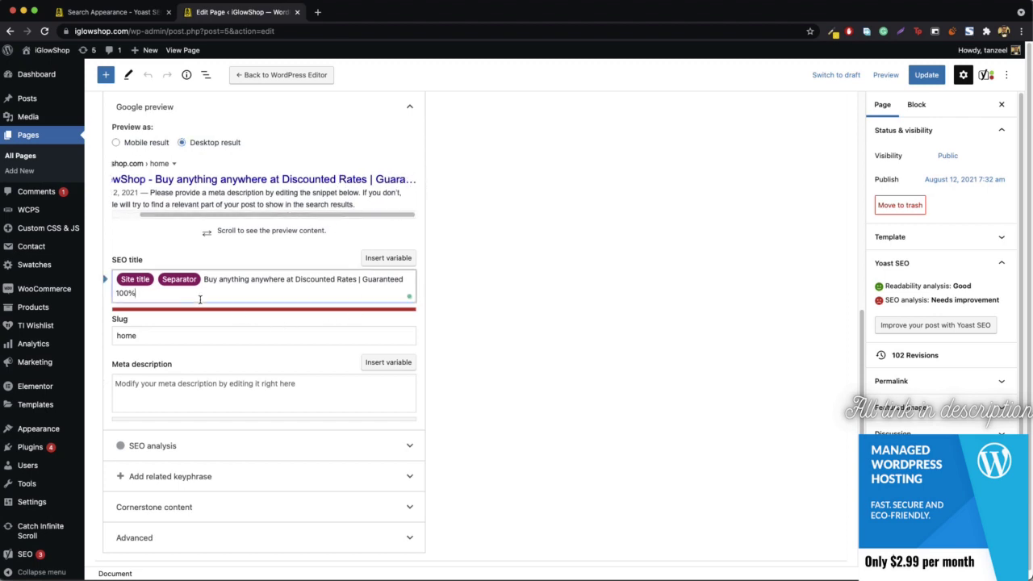
pyautogui.press('BackSpace')
pyautogui.press('BackSpace')
pyautogui.press('BackSpace')
pyautogui.press('BackSpace')
pyautogui.press('BackSpace')
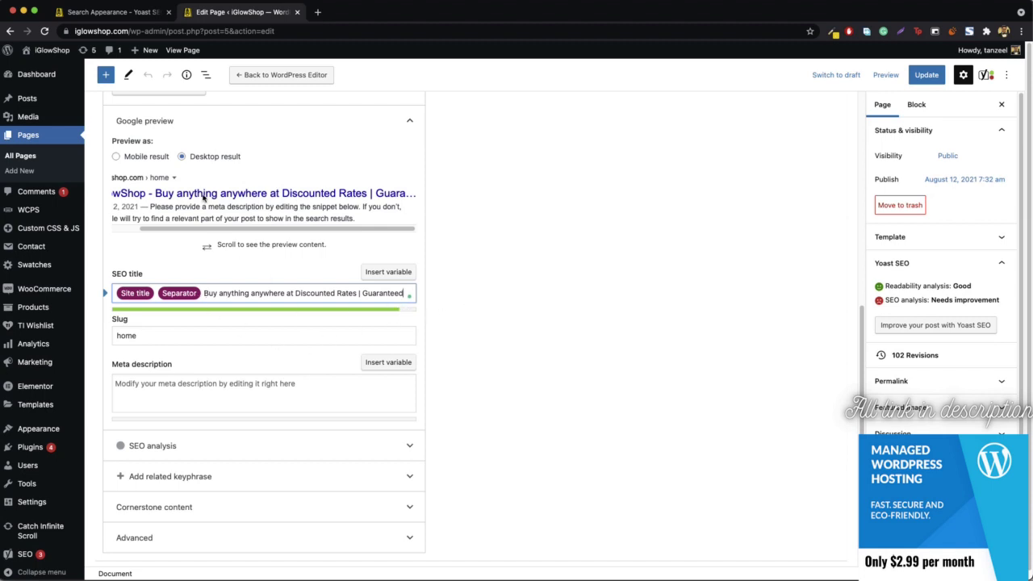
pyautogui.click(129, 159)
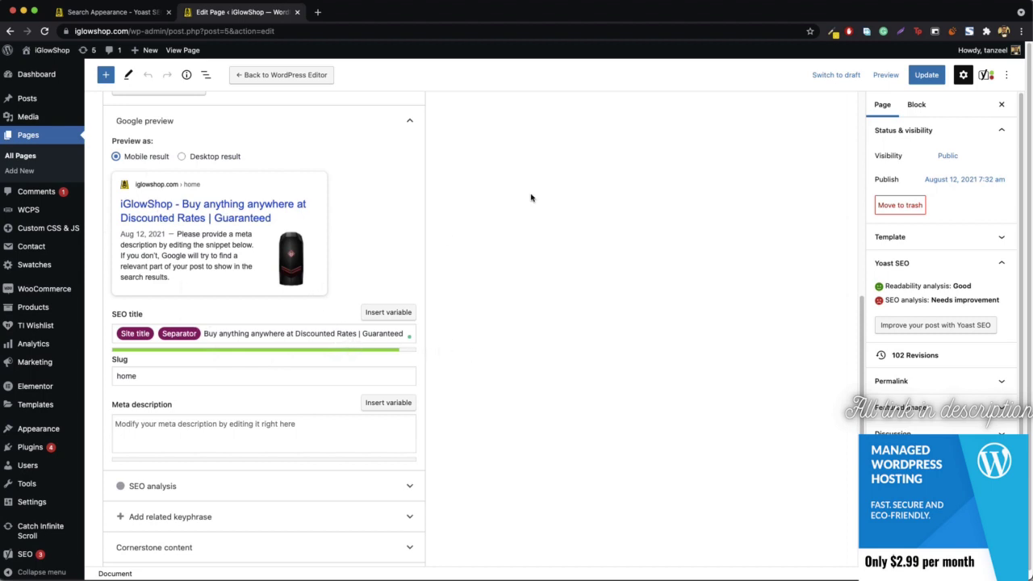
# Update the homepage and load the live site in a new browser tab to check its title
pyautogui.click(924, 75)
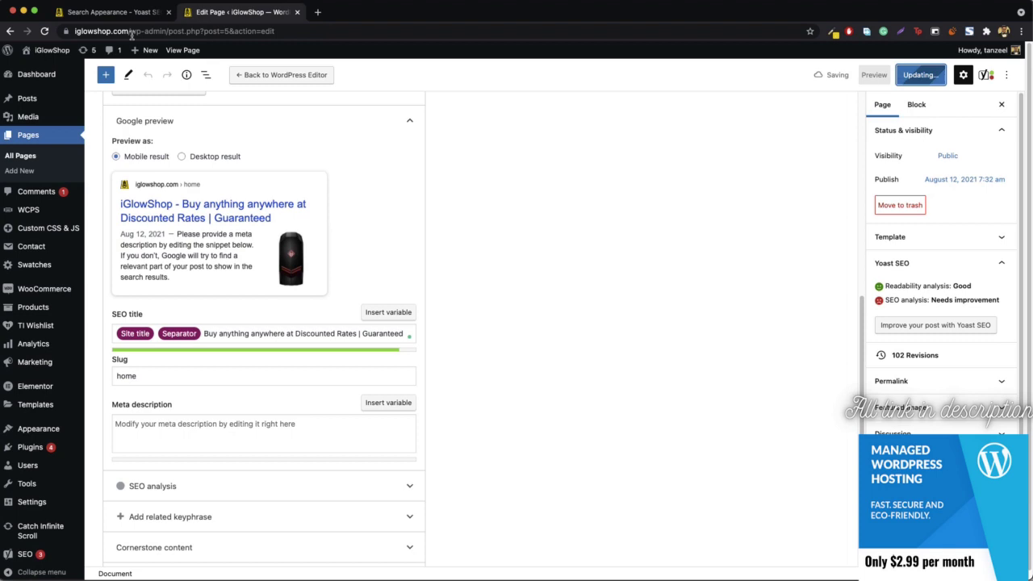
pyautogui.moveTo(46, 50)
pyautogui.rightClick(38, 69)
pyautogui.click(61, 75)
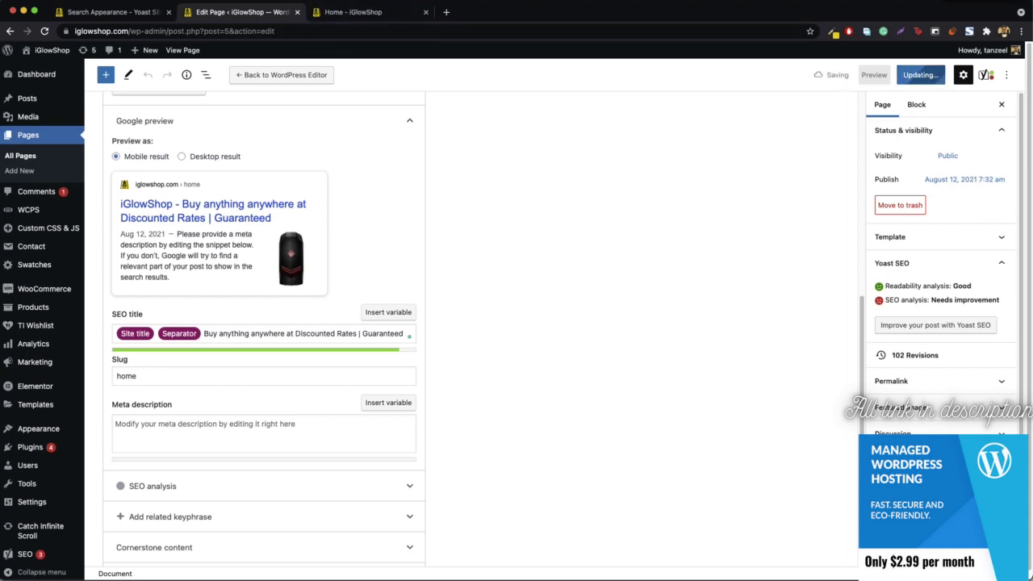
pyautogui.click(359, 12)
pyautogui.click(366, 30)
pyautogui.press('Return')
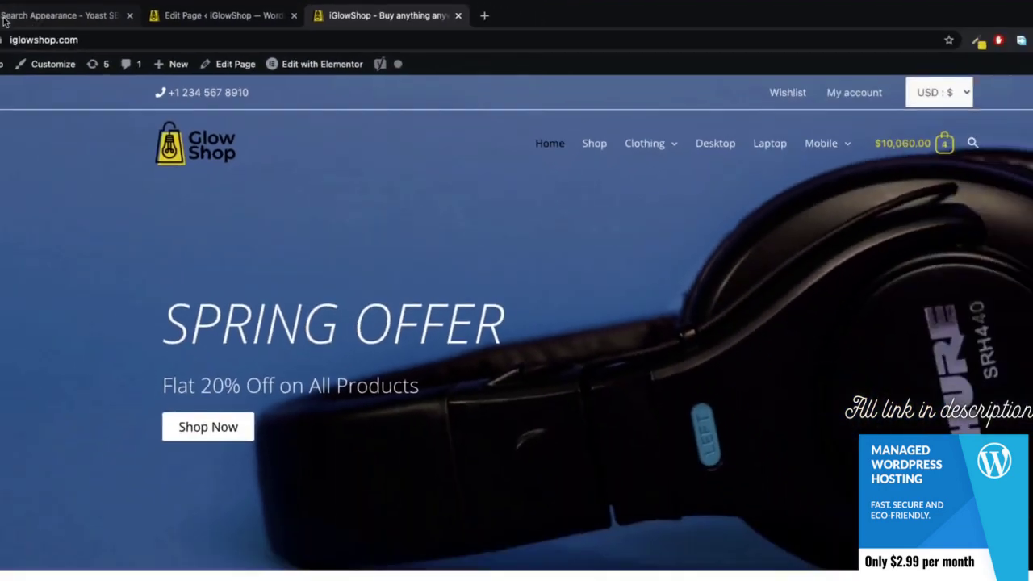
# Return to the Search Appearance settings and close the page editor and live site tabs
pyautogui.click(83, 20)
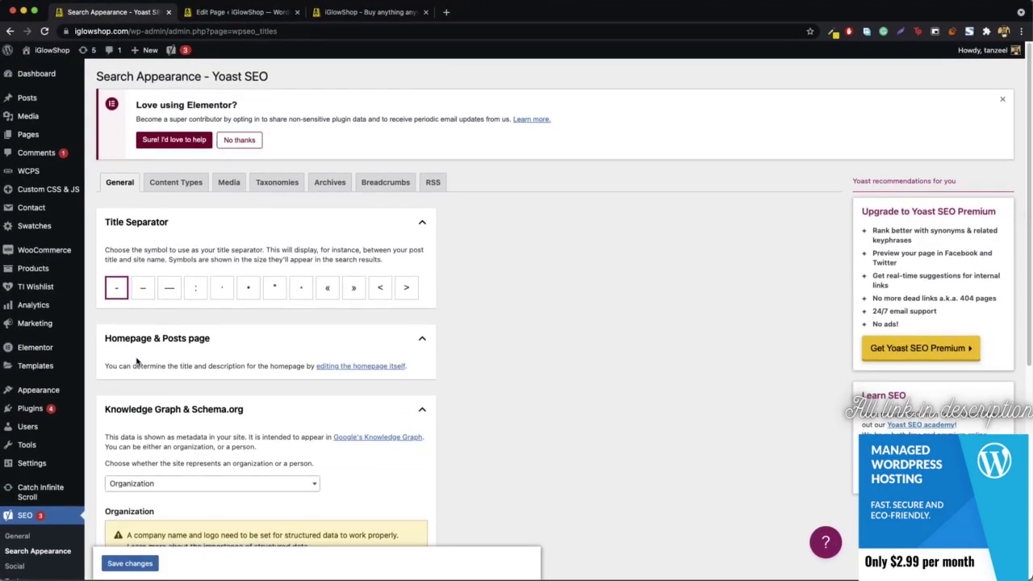
pyautogui.scroll(-5, 137, 363)
pyautogui.scroll(4, 113, 206)
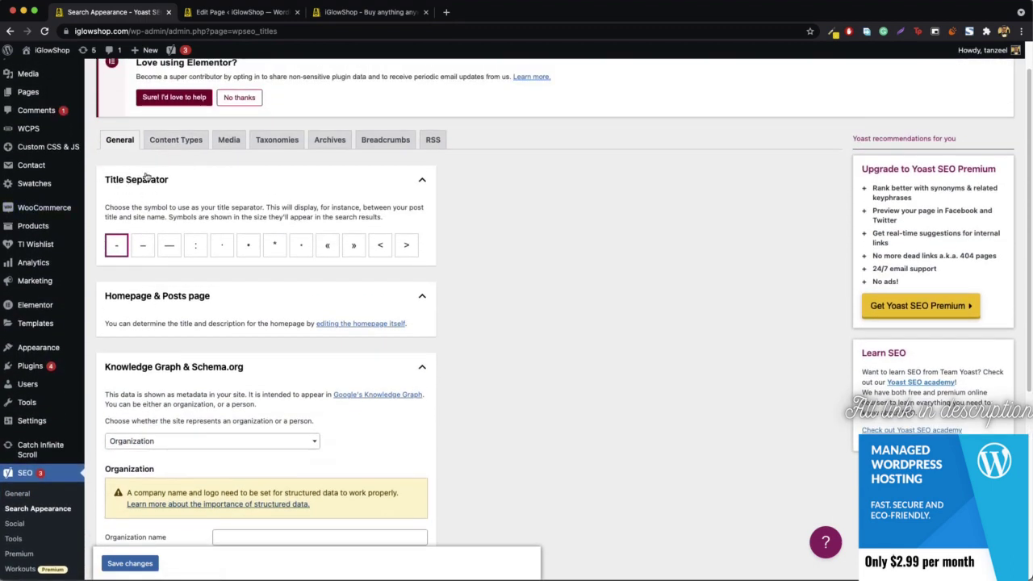
pyautogui.middleClick(248, 15)
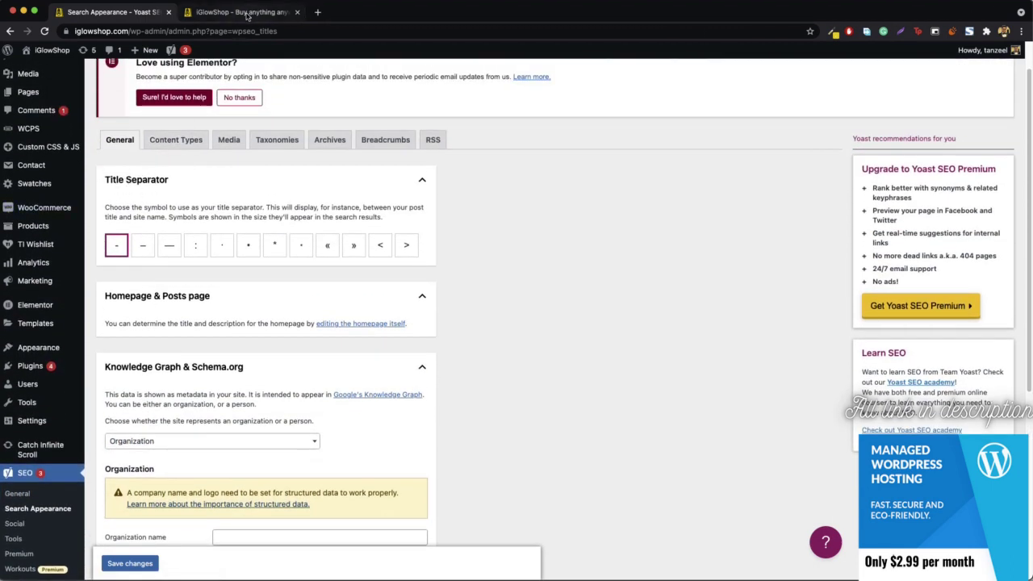
pyautogui.middleClick(246, 12)
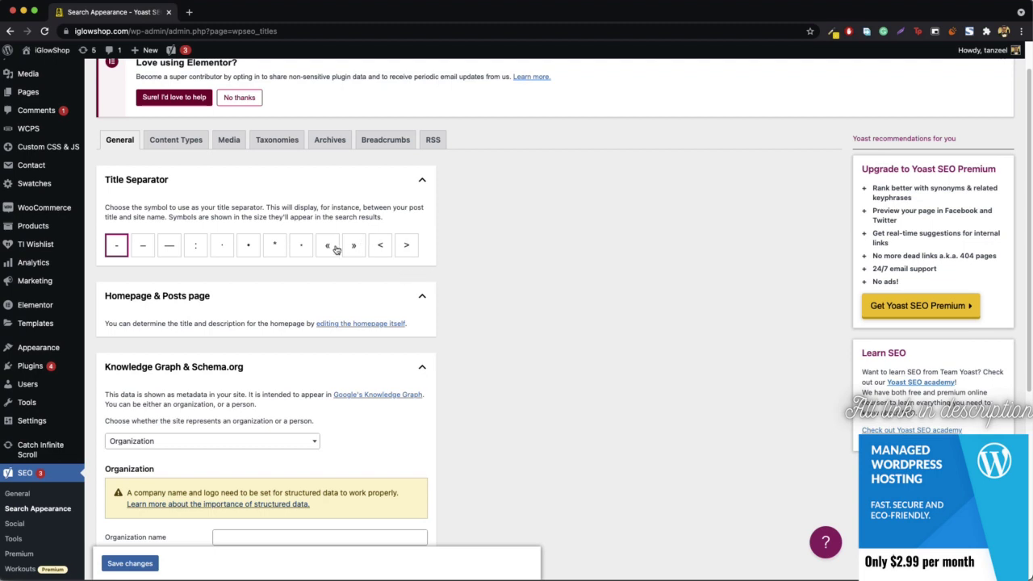
# Set the title separator to the en dash (–) and save the changes
pyautogui.scroll(-1, 327, 247)
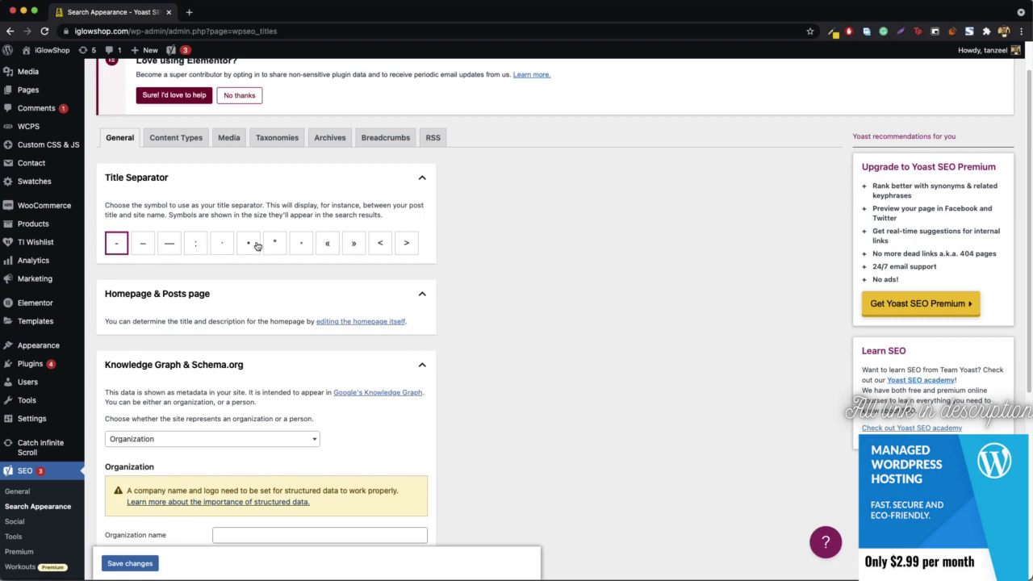
pyautogui.click(404, 247)
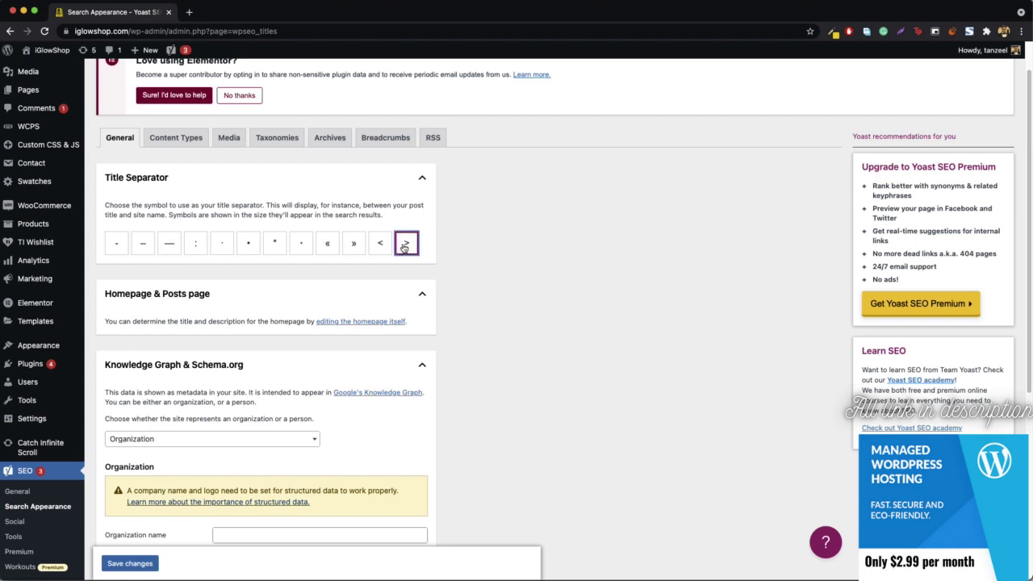
pyautogui.click(114, 251)
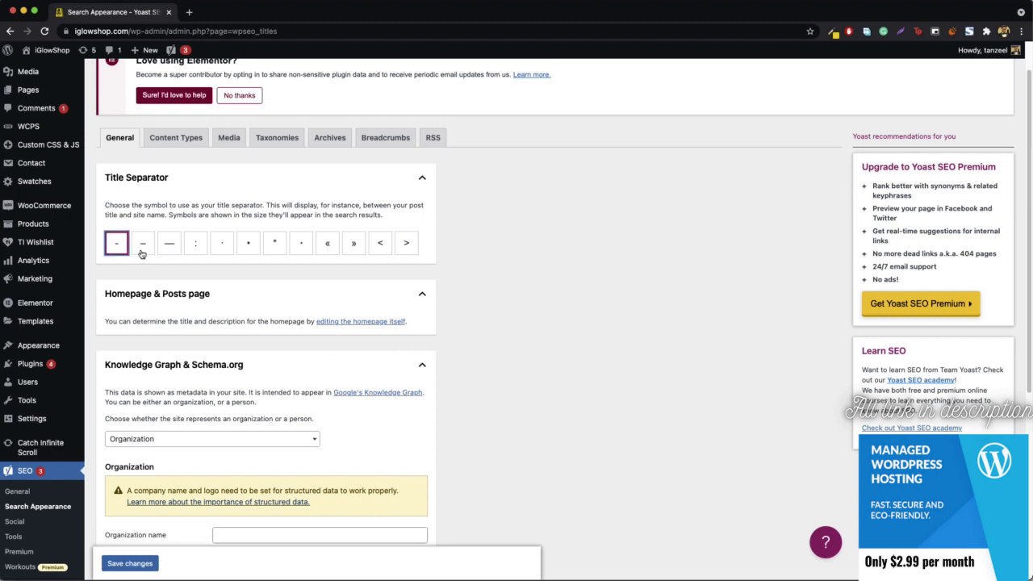
pyautogui.click(142, 252)
pyautogui.click(129, 563)
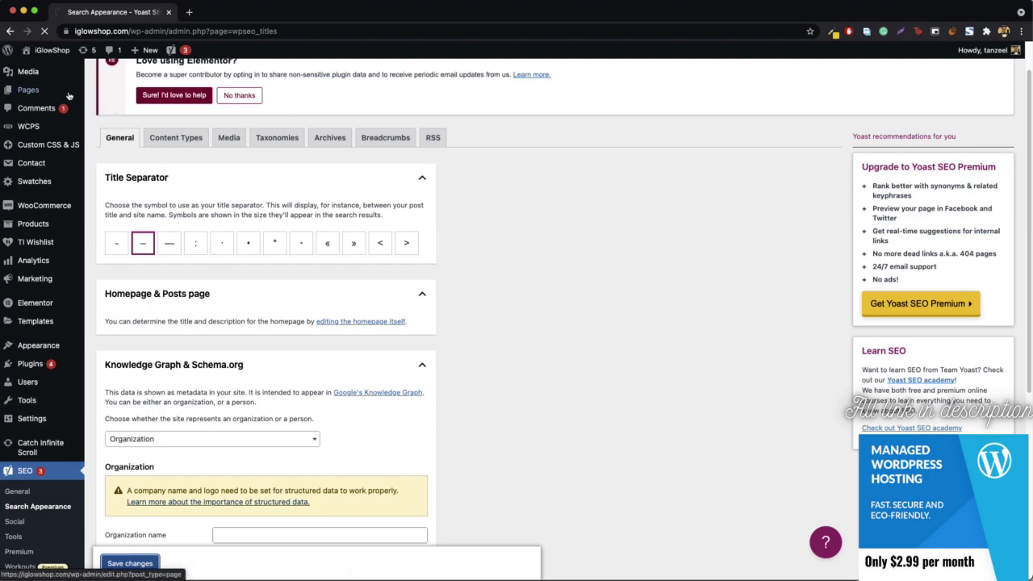
# Open the live site in a new browser tab to check the title's separator, and return to Search Appearance
pyautogui.moveTo(48, 50)
pyautogui.rightClick(42, 70)
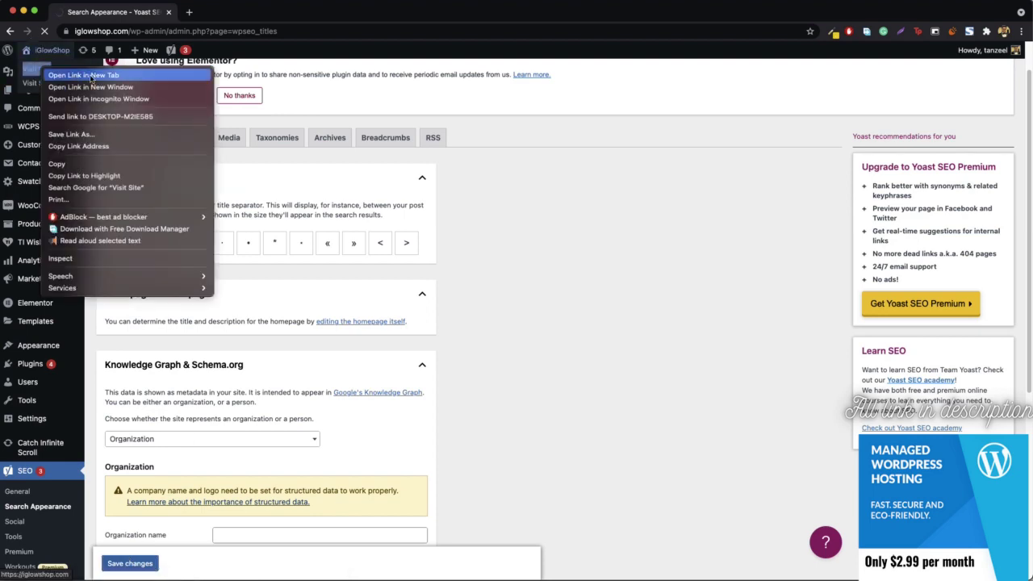
pyautogui.click(83, 76)
pyautogui.click(242, 13)
pyautogui.click(133, 14)
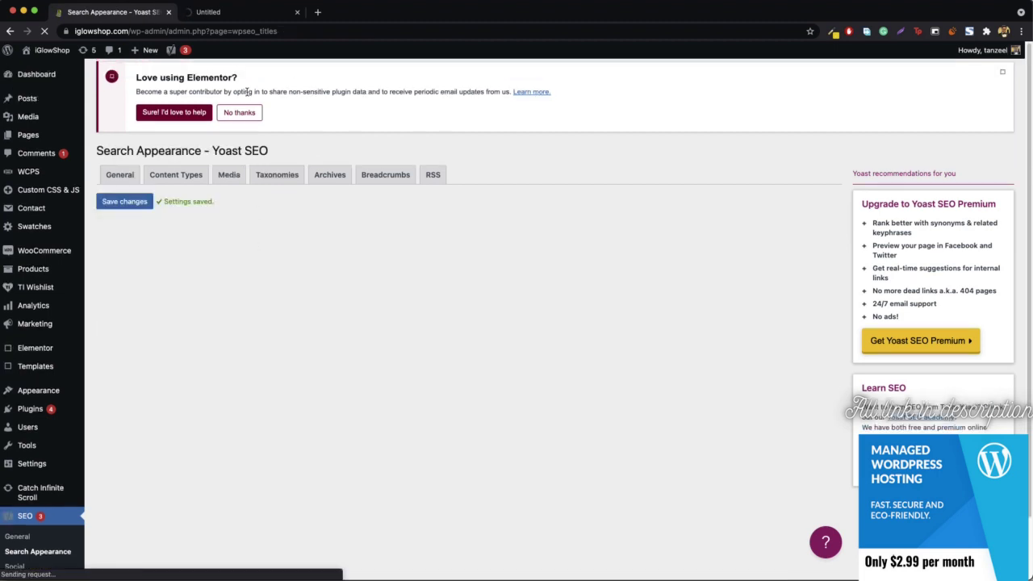
pyautogui.click(231, 12)
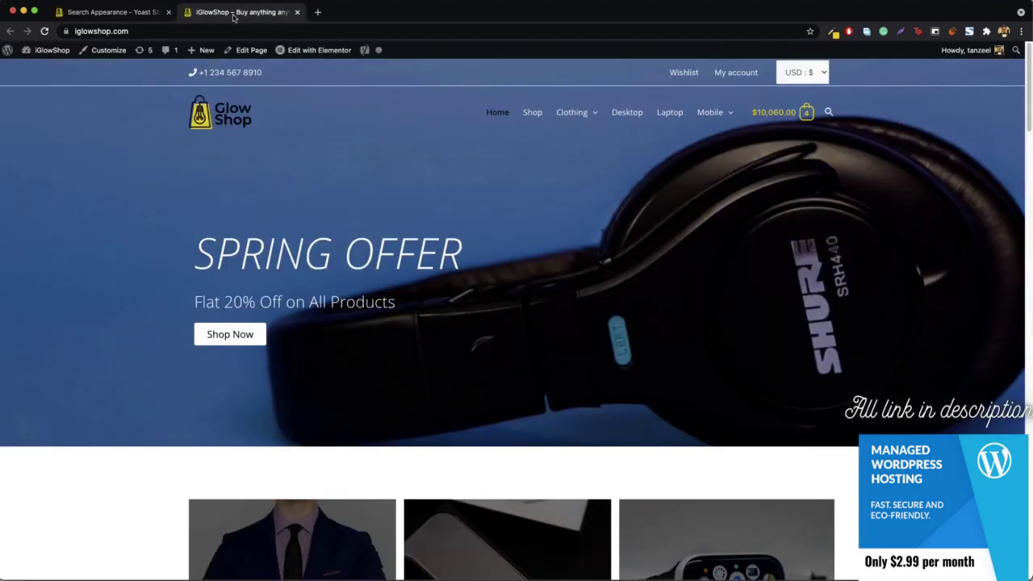
pyautogui.click(129, 13)
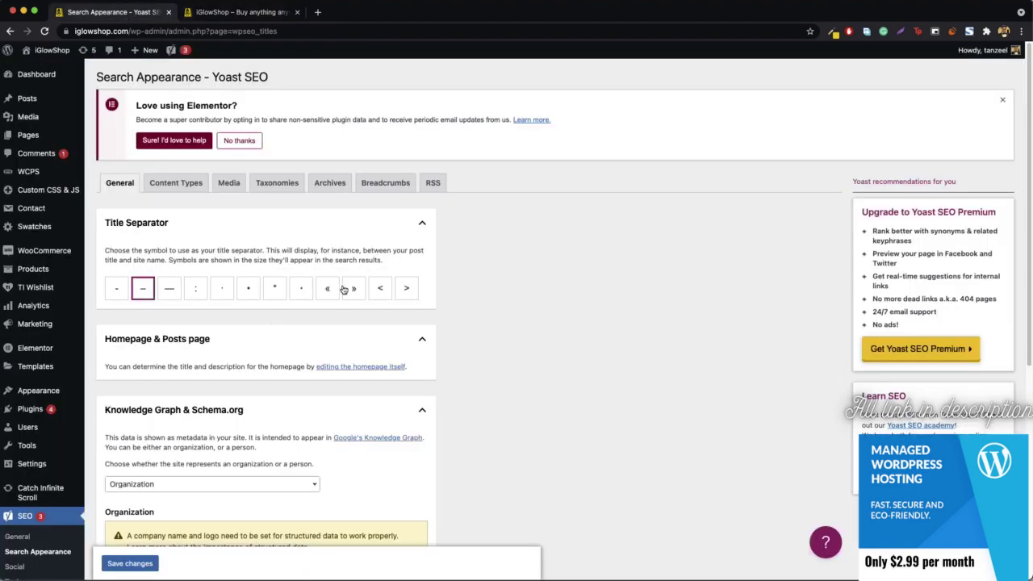
# Switch the Knowledge Graph site representation to Person to view its fields, and set it back to Organization
pyautogui.scroll(-3, 372, 279)
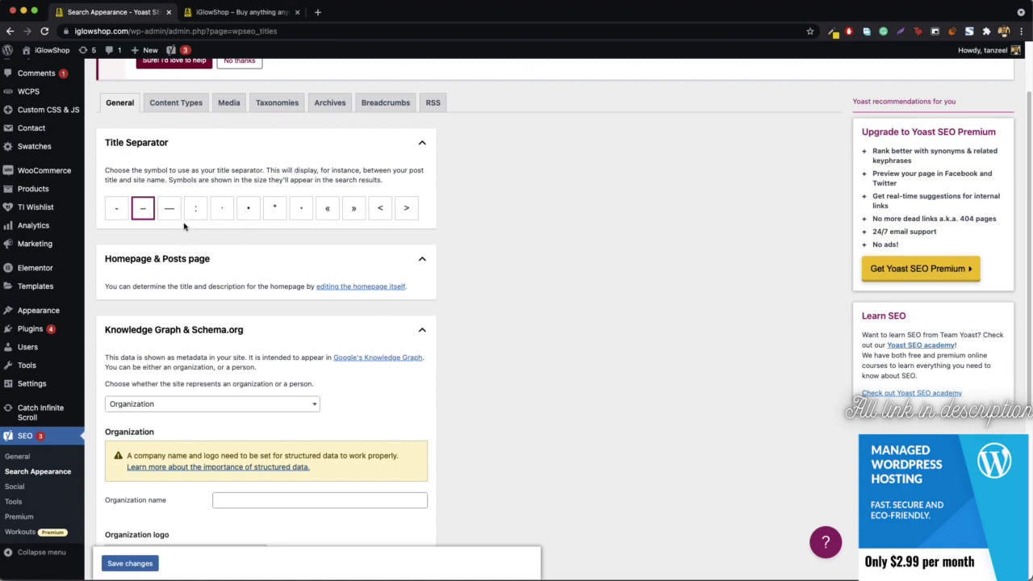
pyautogui.scroll(-3, 145, 218)
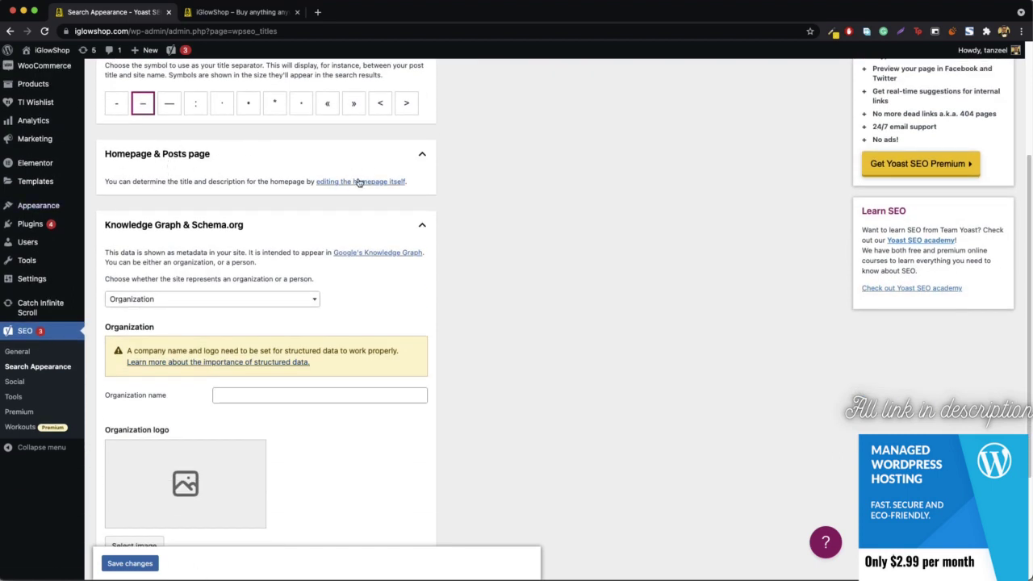
pyautogui.scroll(-2, 203, 356)
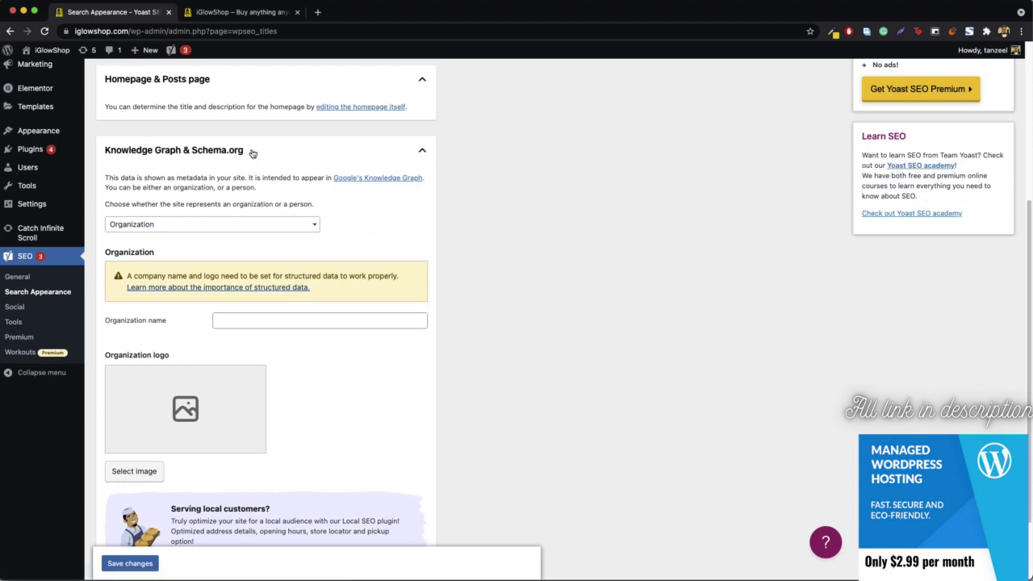
pyautogui.click(297, 321)
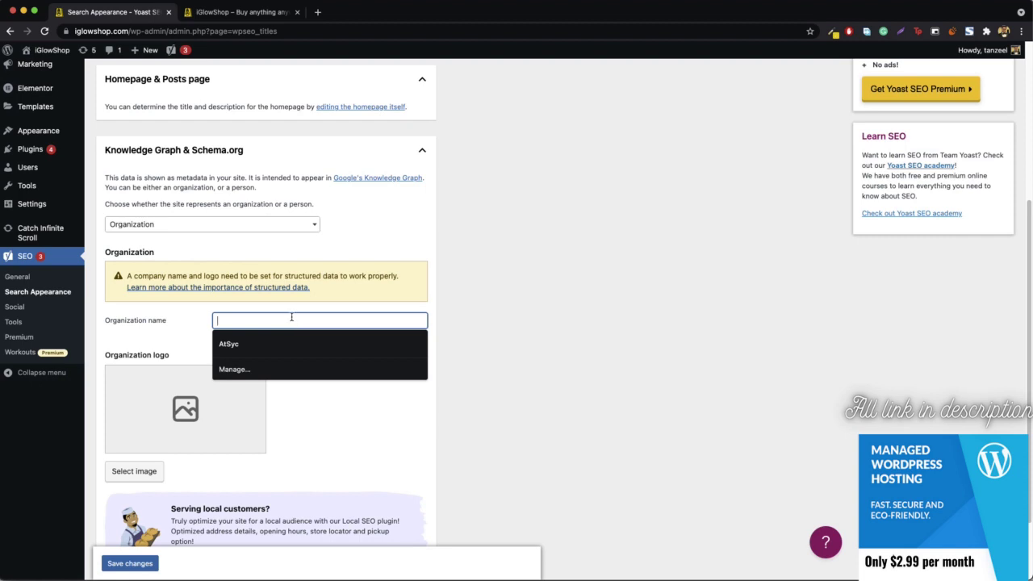
pyautogui.click(247, 228)
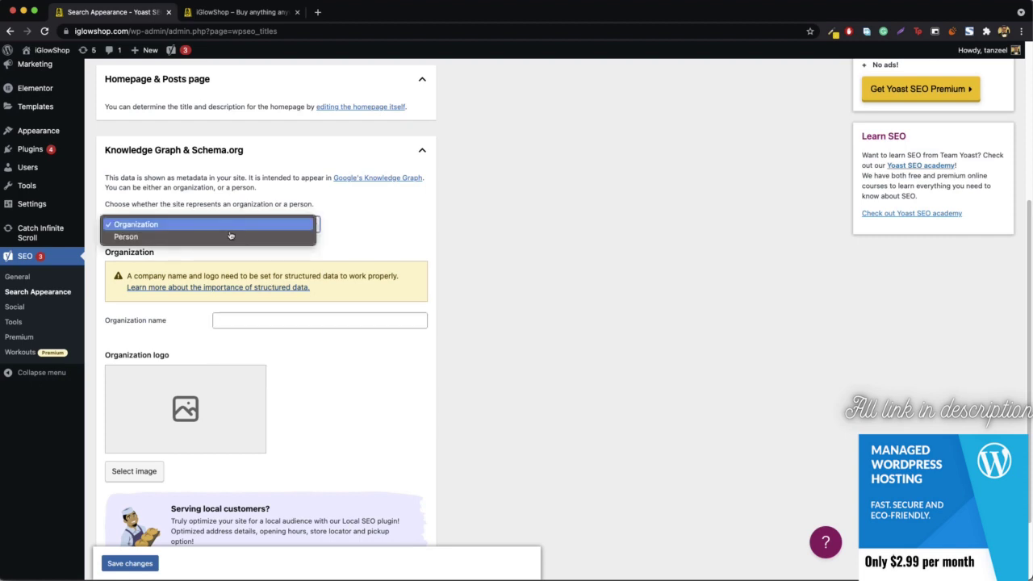
pyautogui.click(138, 237)
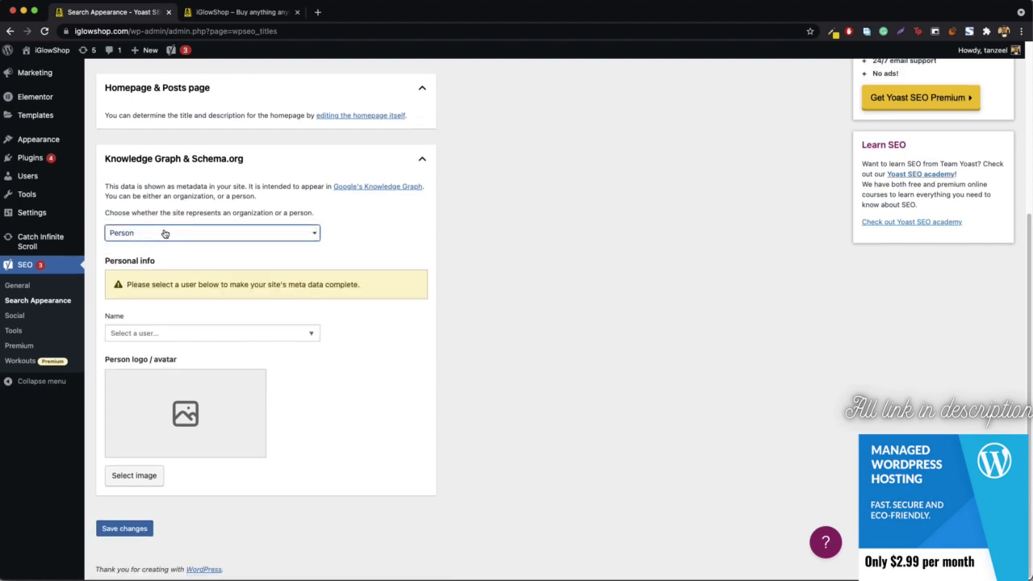
pyautogui.click(155, 236)
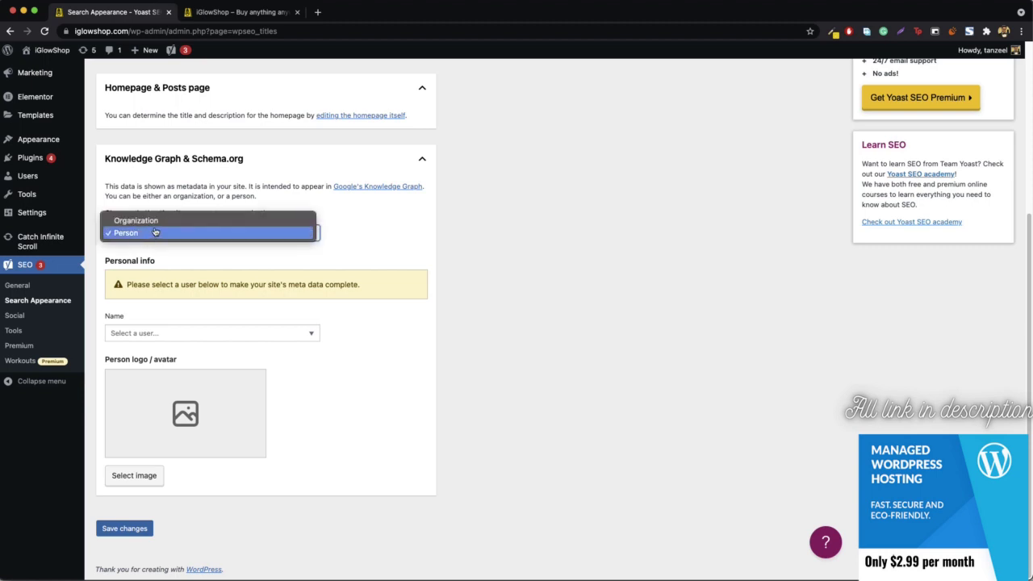
pyautogui.click(160, 225)
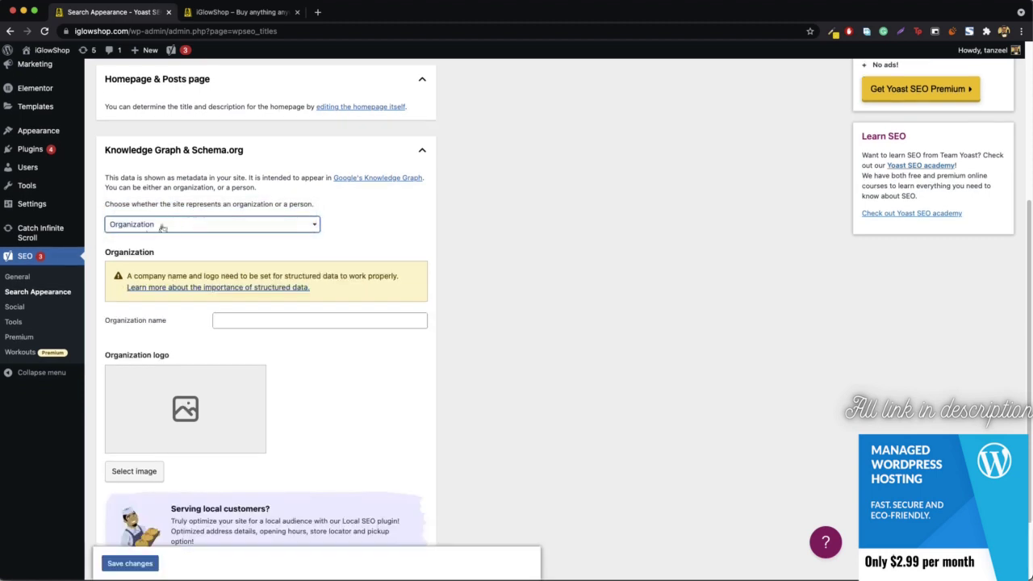
# Set the organization name to iGlowShop and choose LOGO_PSD.png from the media library as the organization logo
pyautogui.click(280, 321)
pyautogui.write('iGlowShop')
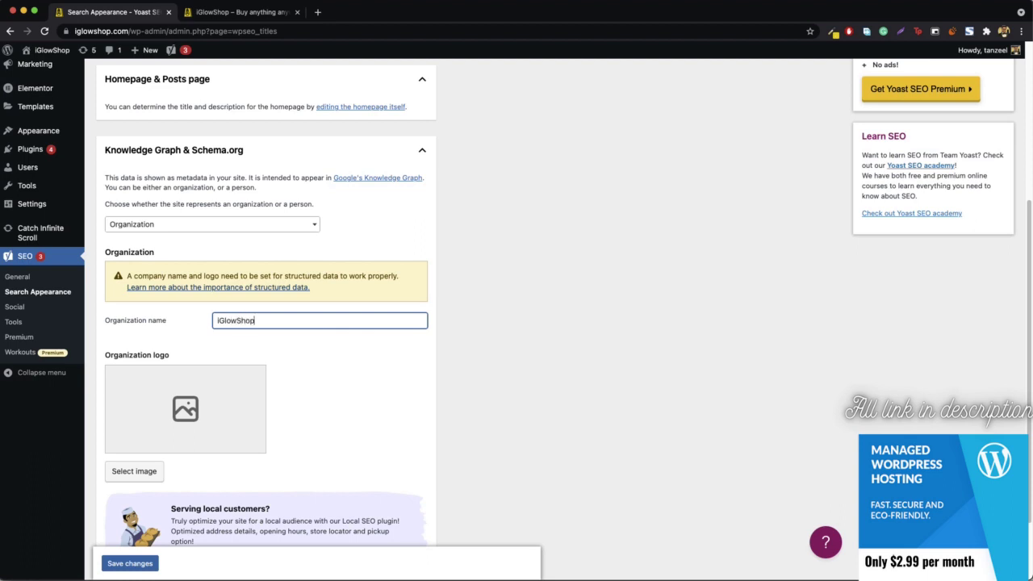
pyautogui.click(138, 471)
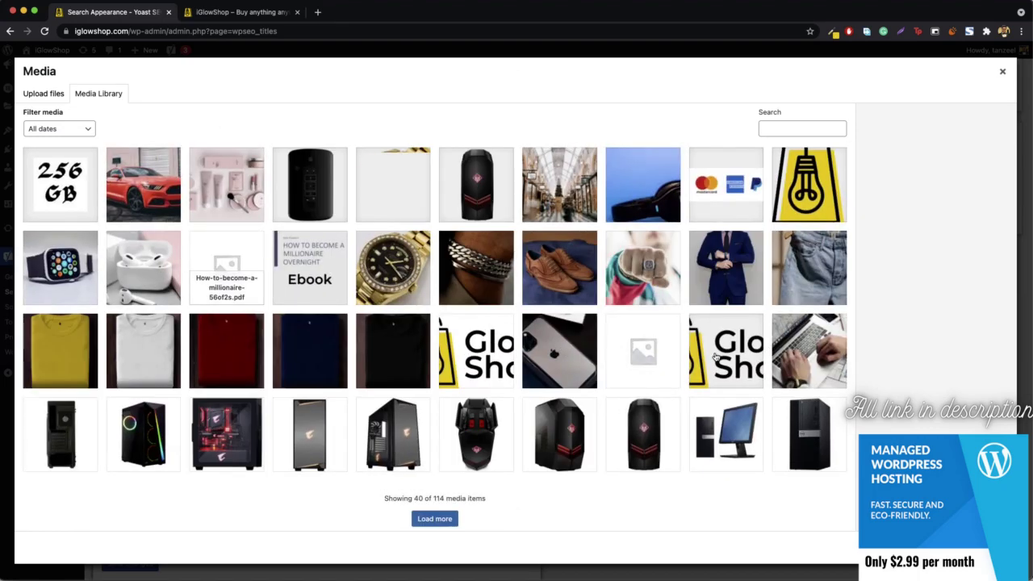
pyautogui.click(714, 358)
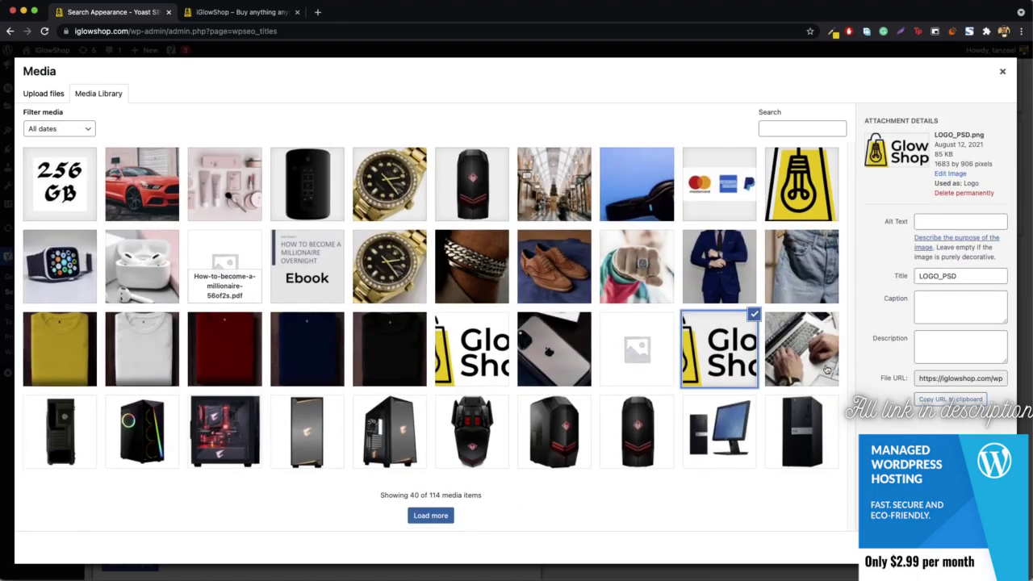
pyautogui.click(972, 547)
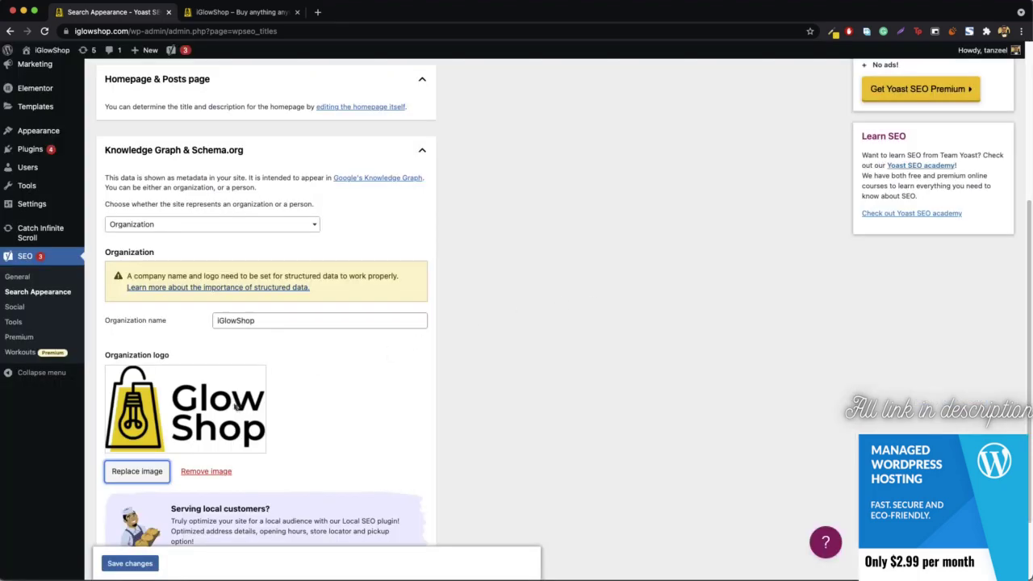
# Save the Search Appearance changes and review the saved organization name and logo
pyautogui.scroll(-3, 229, 407)
pyautogui.click(124, 528)
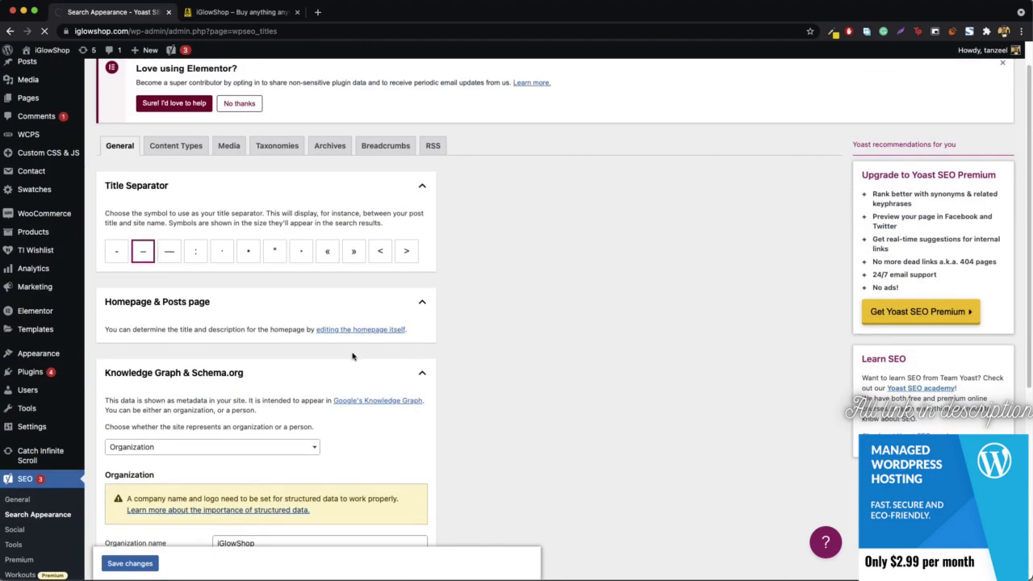
pyautogui.scroll(-7, 353, 357)
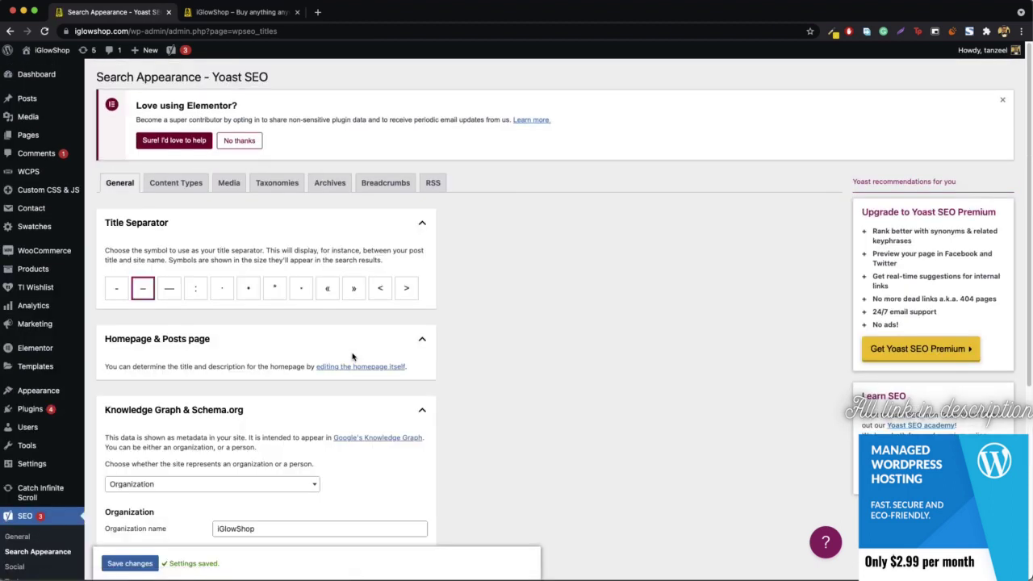
pyautogui.scroll(-5, 237, 434)
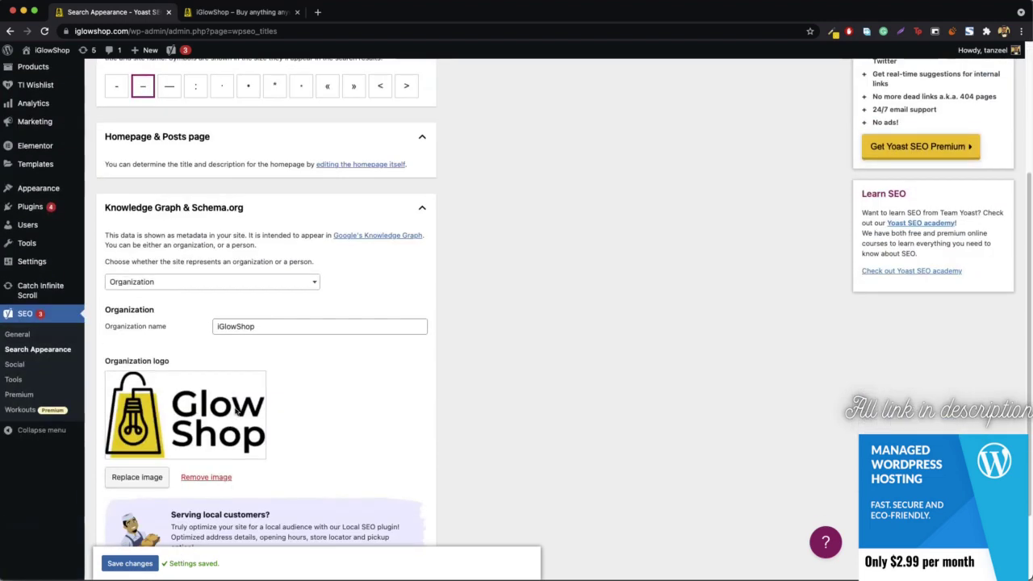
pyautogui.scroll(-3, 237, 363)
pyautogui.scroll(10, 236, 363)
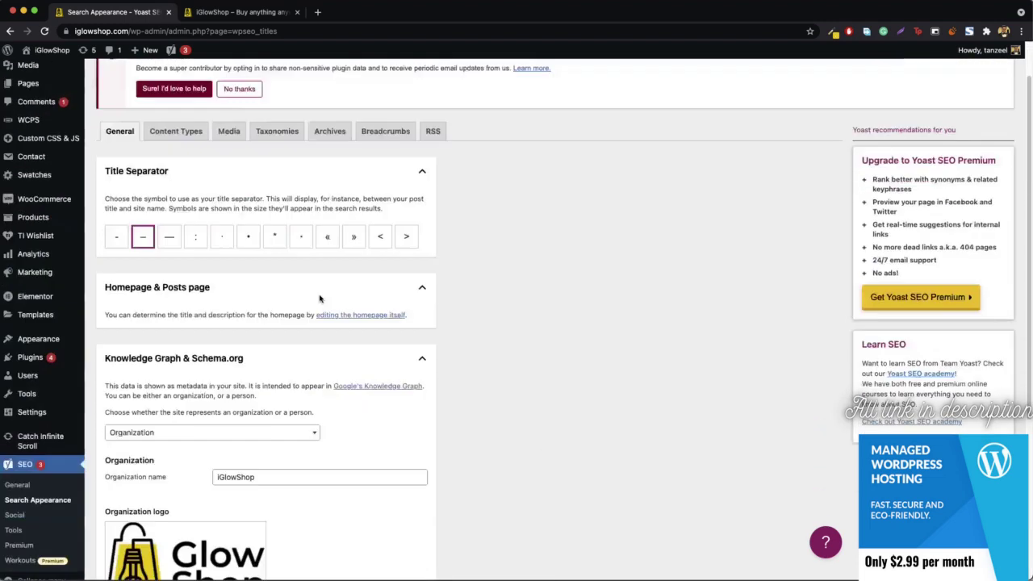
# Collapse the Posts section in the Content Types settings, view the site's post list in a new tab, and return to Search Appearance
pyautogui.click(176, 182)
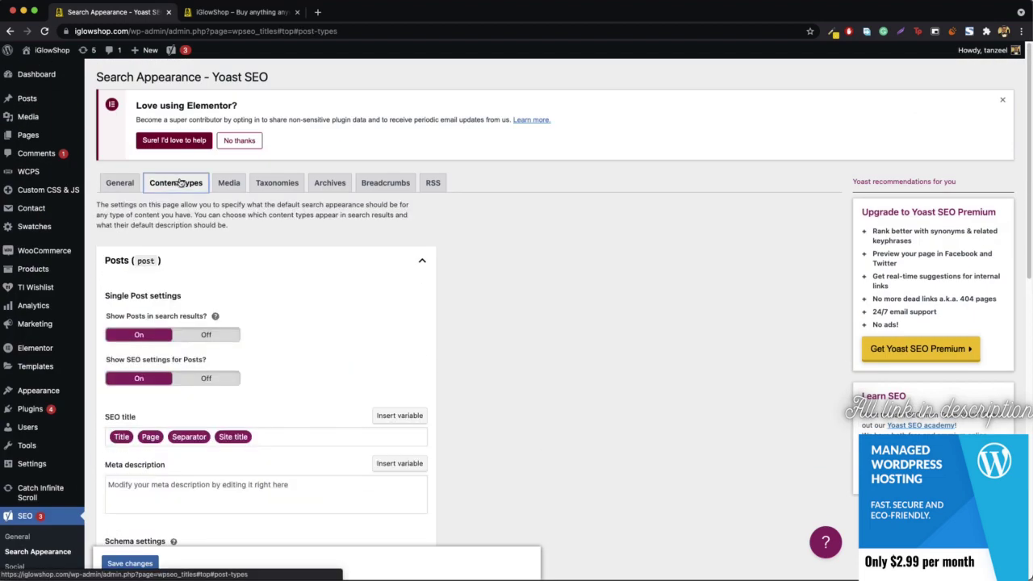
pyautogui.click(364, 272)
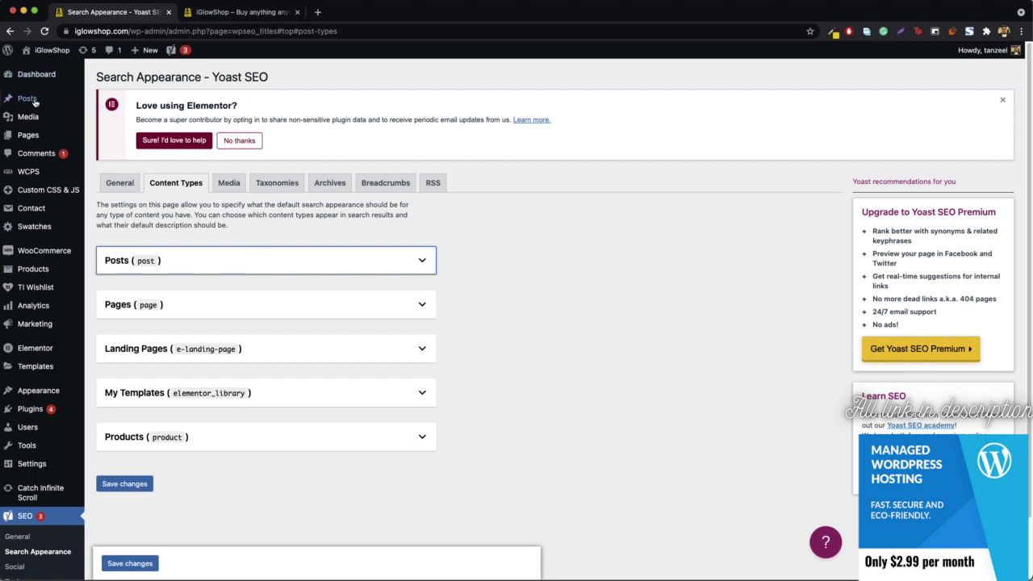
pyautogui.moveTo(32, 101)
pyautogui.rightClick(119, 102)
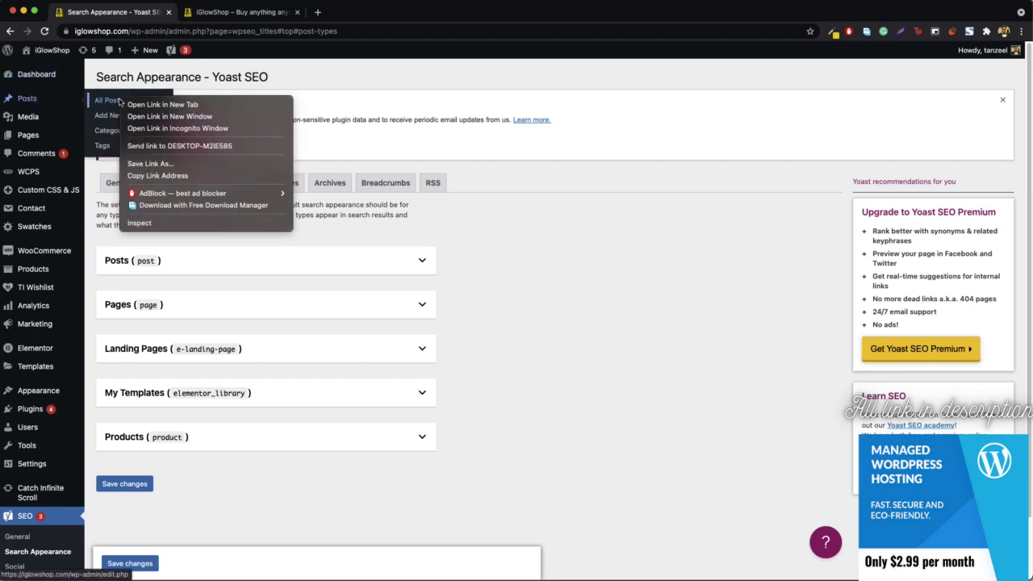
pyautogui.click(145, 104)
pyautogui.click(337, 12)
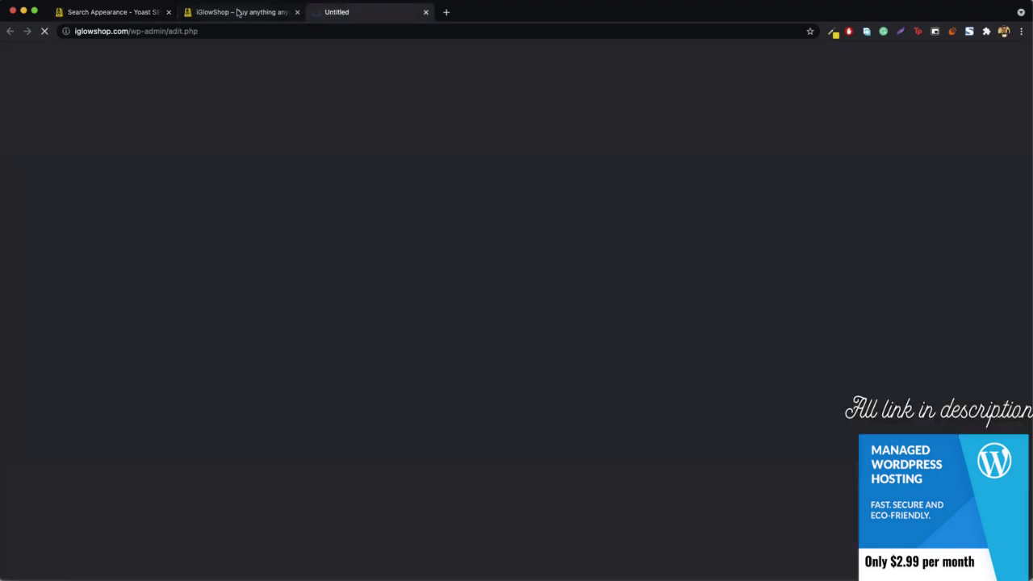
pyautogui.middleClick(240, 12)
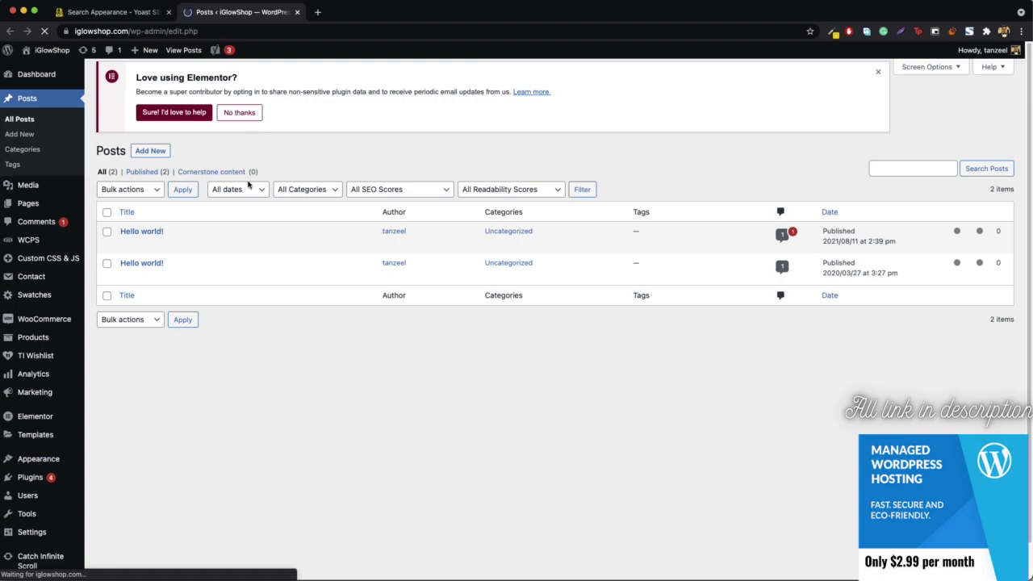
pyautogui.moveTo(185, 253)
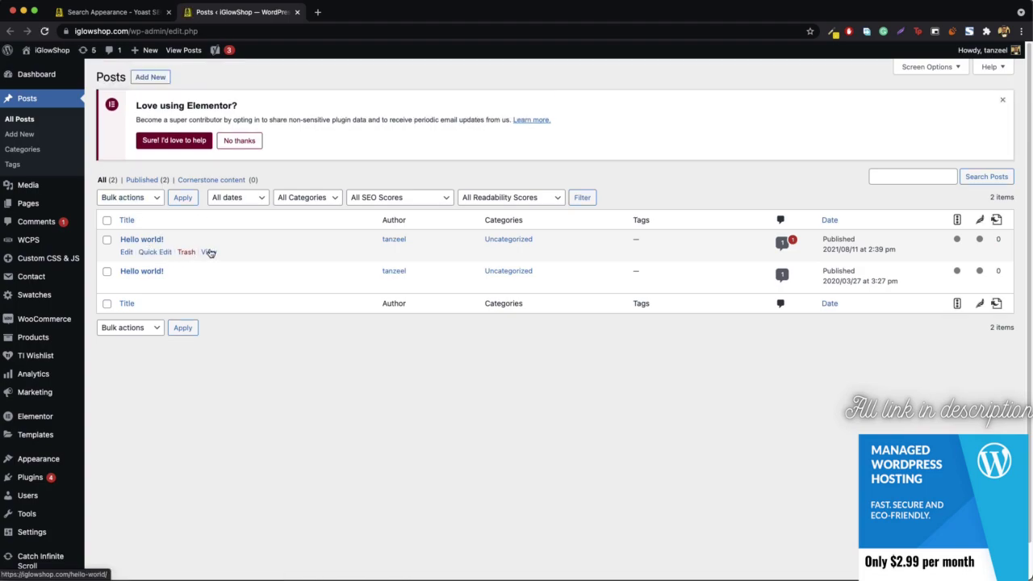
pyautogui.click(109, 12)
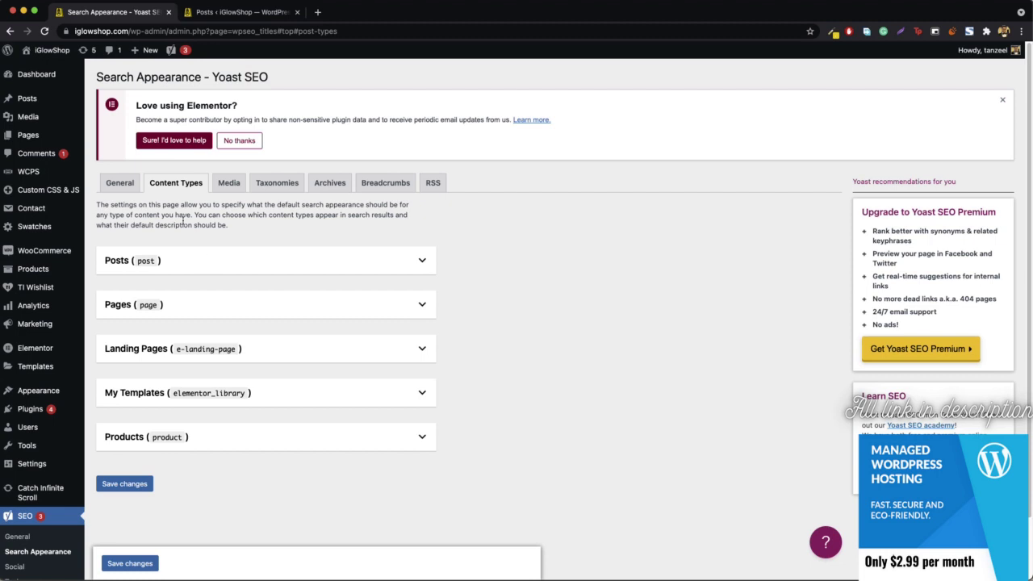
# Set Show Posts in search results to Off in the Posts content type settings
pyautogui.click(225, 268)
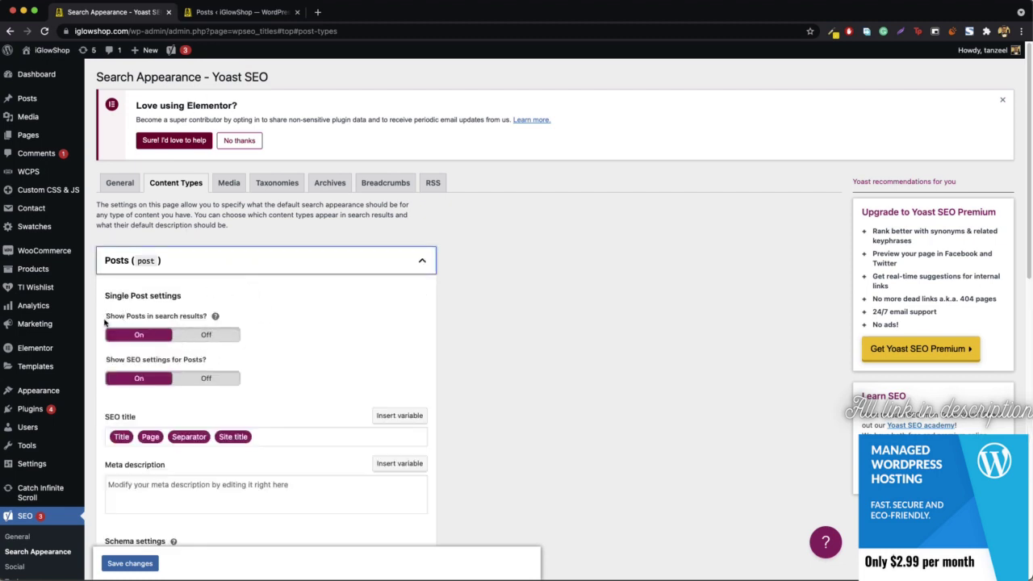
pyautogui.click(216, 340)
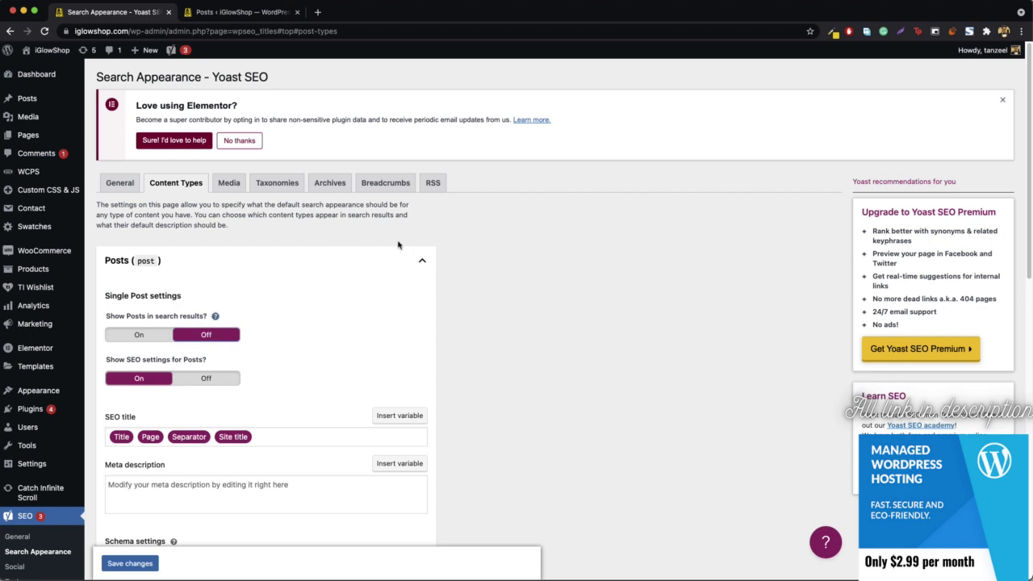
pyautogui.click(236, 16)
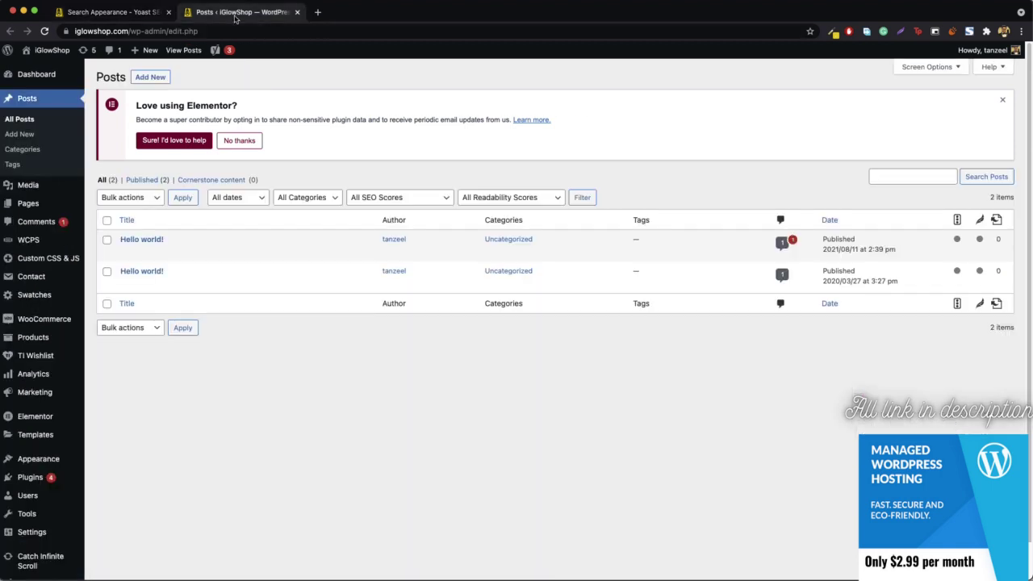
pyautogui.click(113, 12)
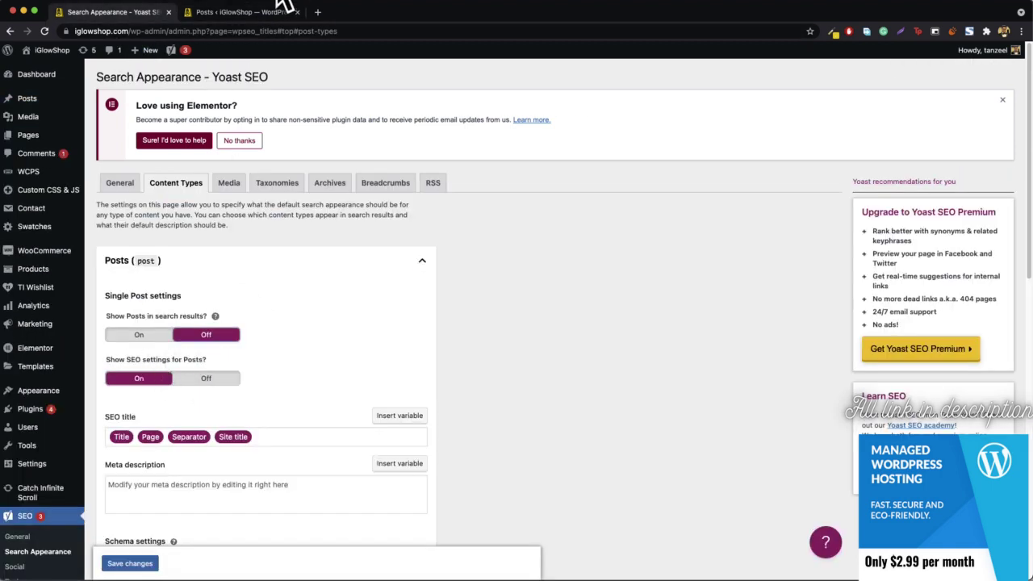
# Open the first Hello world! post for editing, examine its Yoast SEO section, and return to Search Appearance
pyautogui.click(242, 13)
pyautogui.click(127, 253)
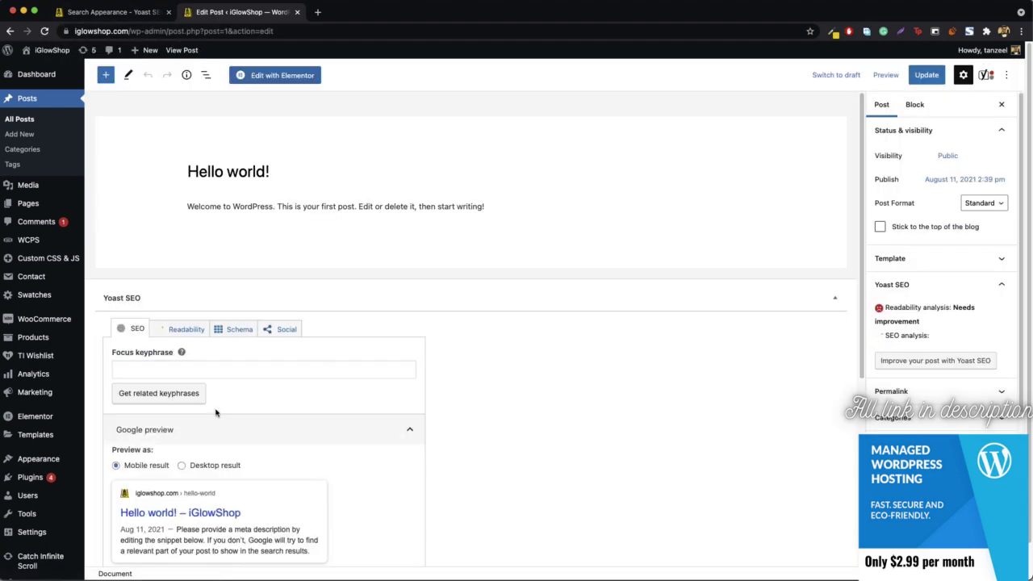
pyautogui.scroll(-5, 320, 376)
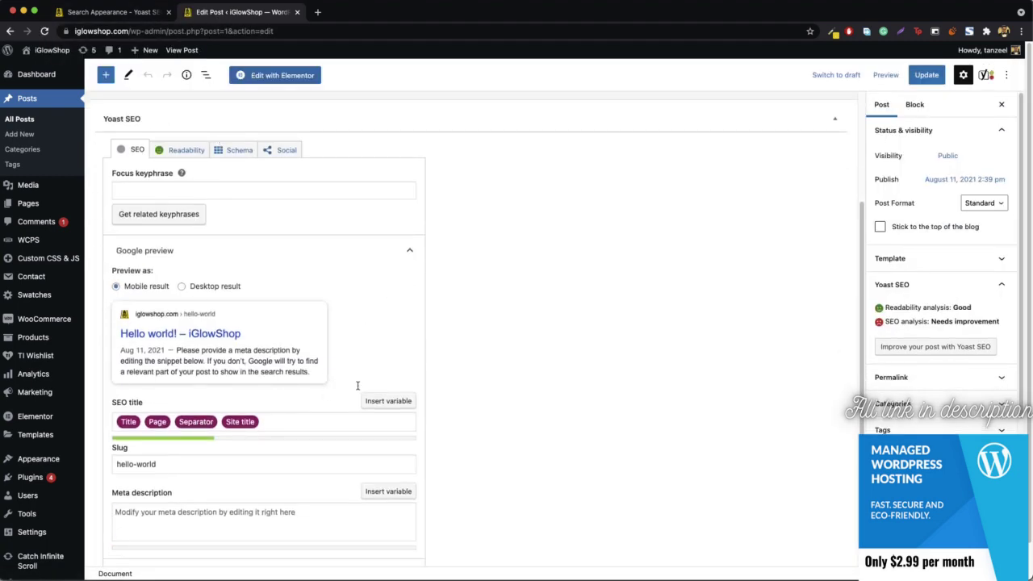
pyautogui.click(139, 12)
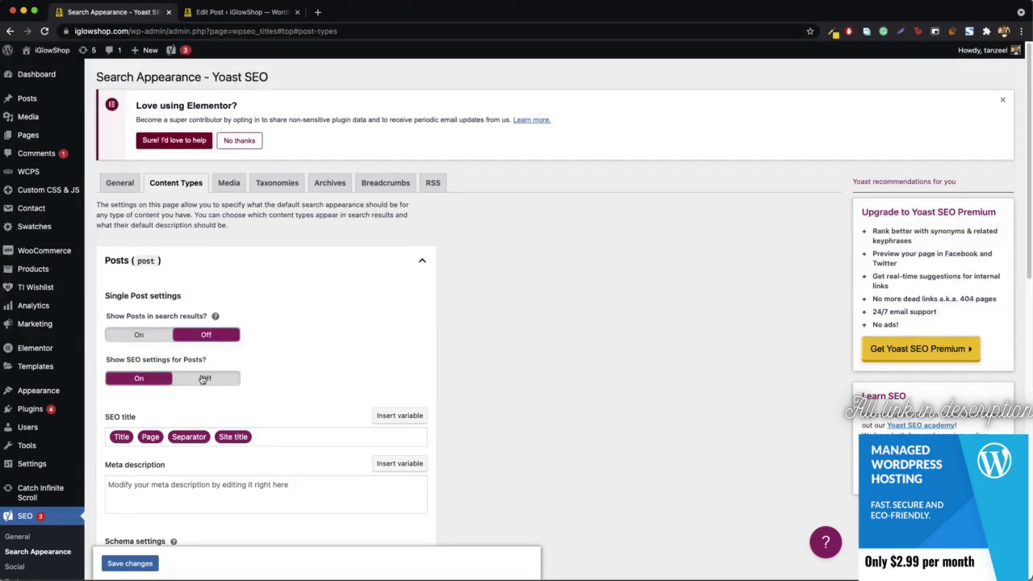
# Set Show SEO settings for Posts to Off and save the Search Appearance changes
pyautogui.click(204, 378)
pyautogui.scroll(-10, 253, 376)
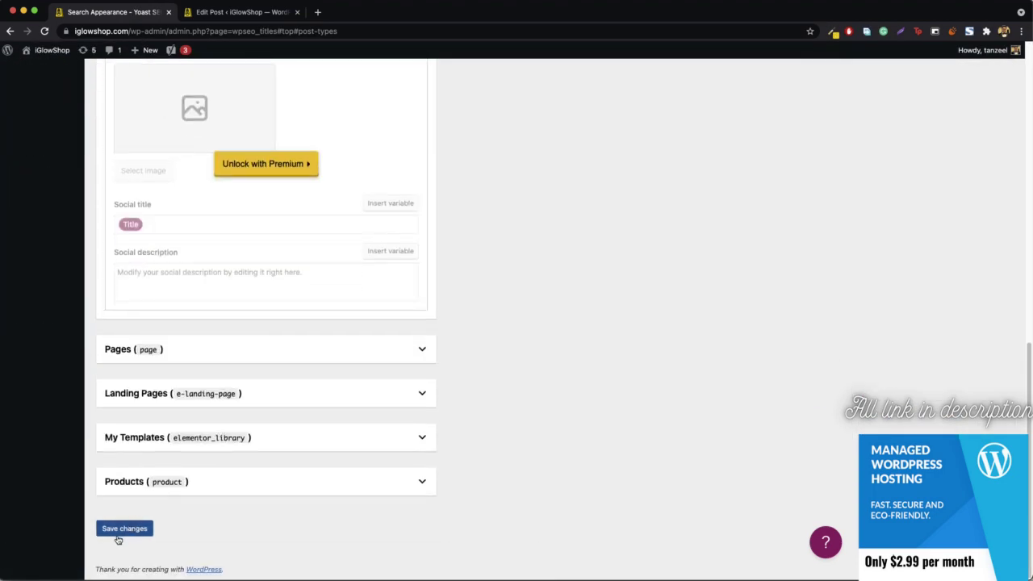
pyautogui.click(124, 529)
# Reload the Hello world! post editor to check for the Yoast SEO section, and close its tab
pyautogui.click(233, 12)
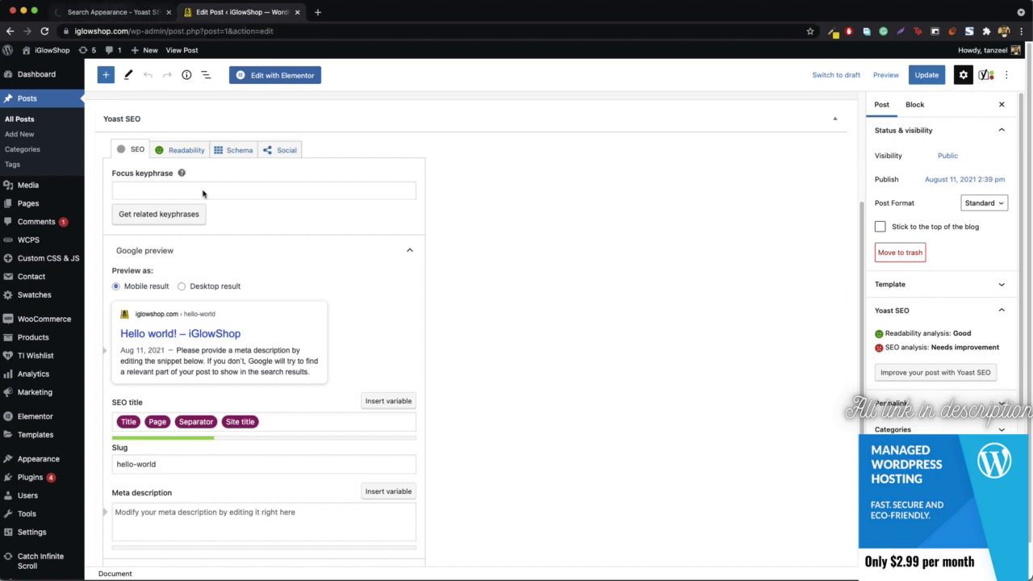
pyautogui.click(222, 31)
pyautogui.press('Return')
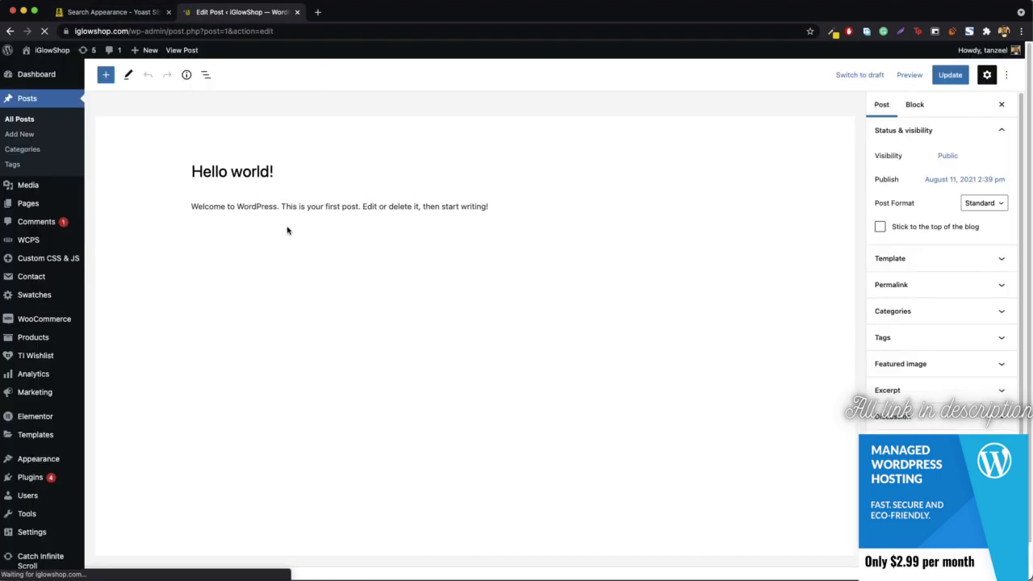
pyautogui.middleClick(246, 13)
# Expand the Pages content type settings in place of Posts, and open the list of all pages in a new tab
pyautogui.click(244, 259)
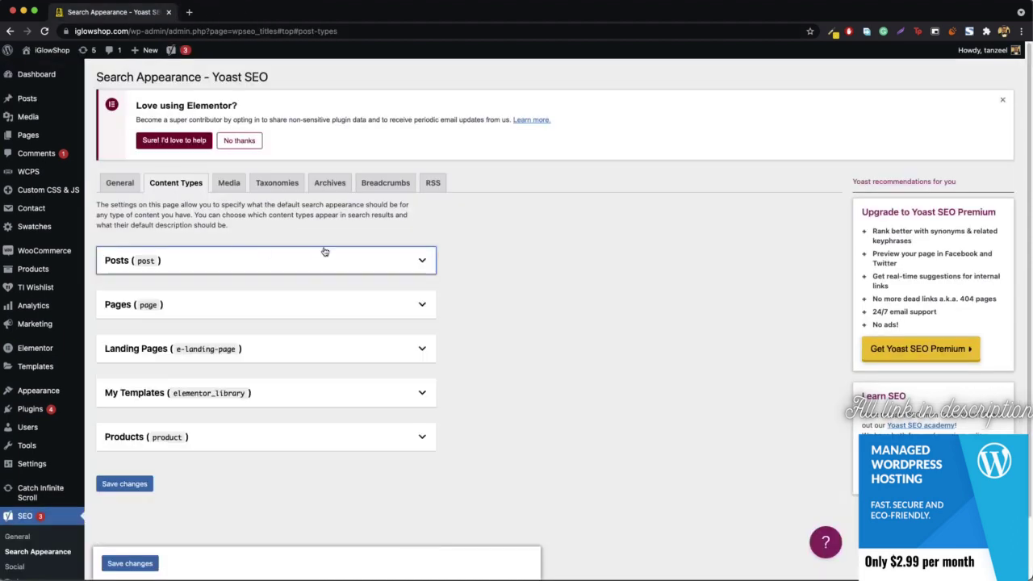
pyautogui.click(161, 307)
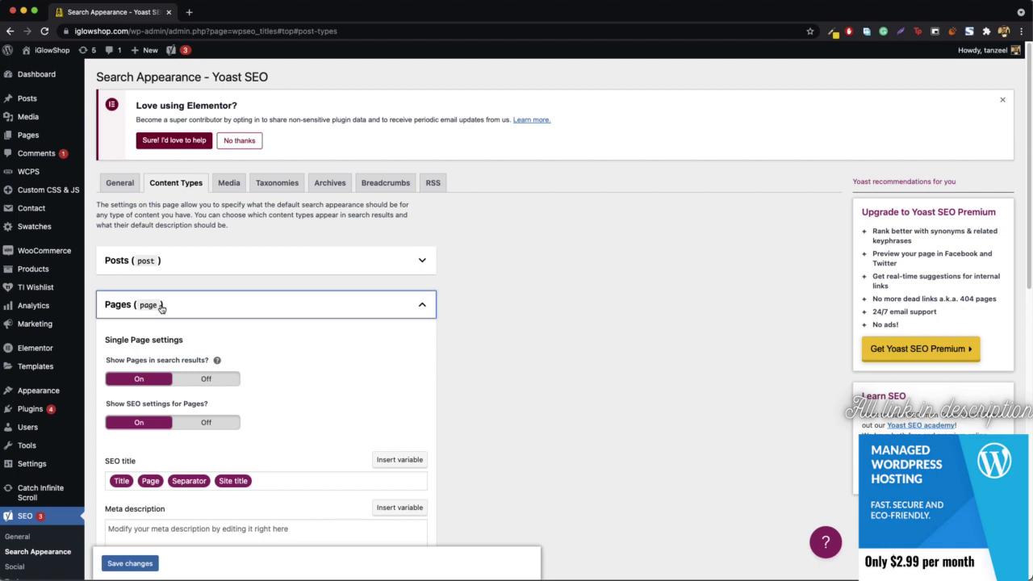
pyautogui.scroll(-1, 170, 330)
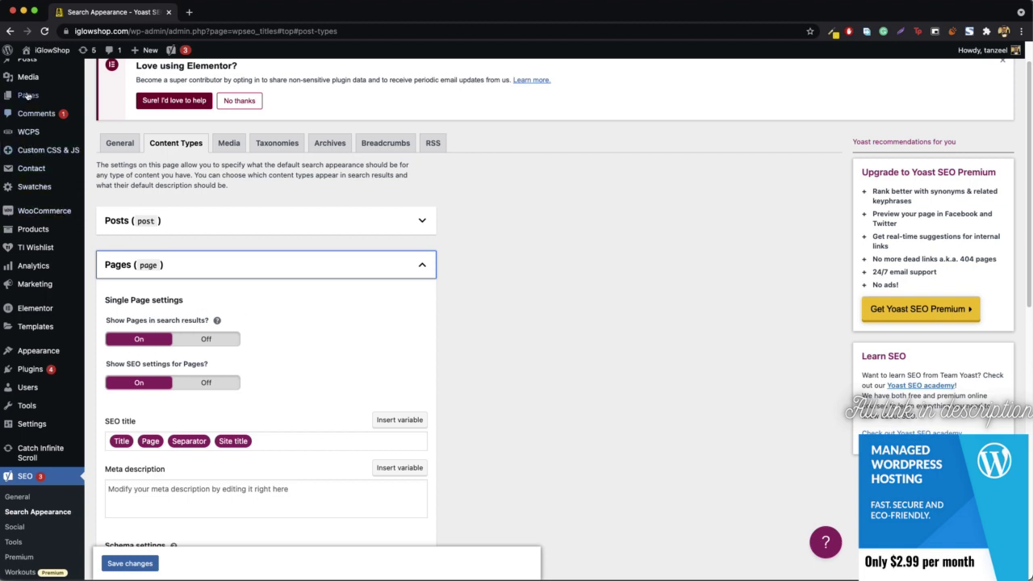
pyautogui.moveTo(28, 95)
pyautogui.rightClick(105, 100)
pyautogui.click(149, 106)
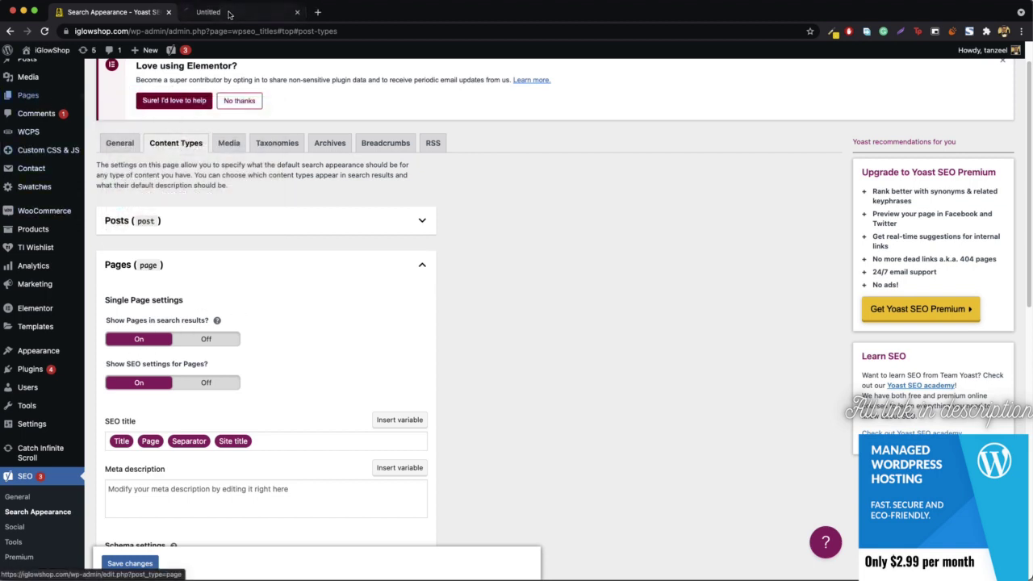
pyautogui.click(218, 12)
pyautogui.click(138, 13)
pyautogui.scroll(-2, 212, 419)
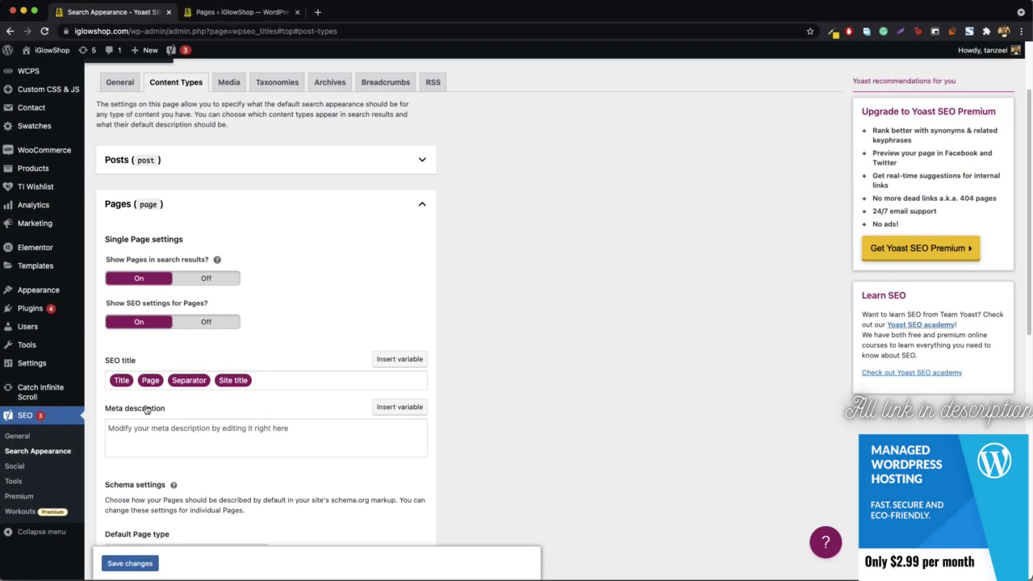
# View the live About page in a new tab to check its title, and return to Search Appearance
pyautogui.click(228, 12)
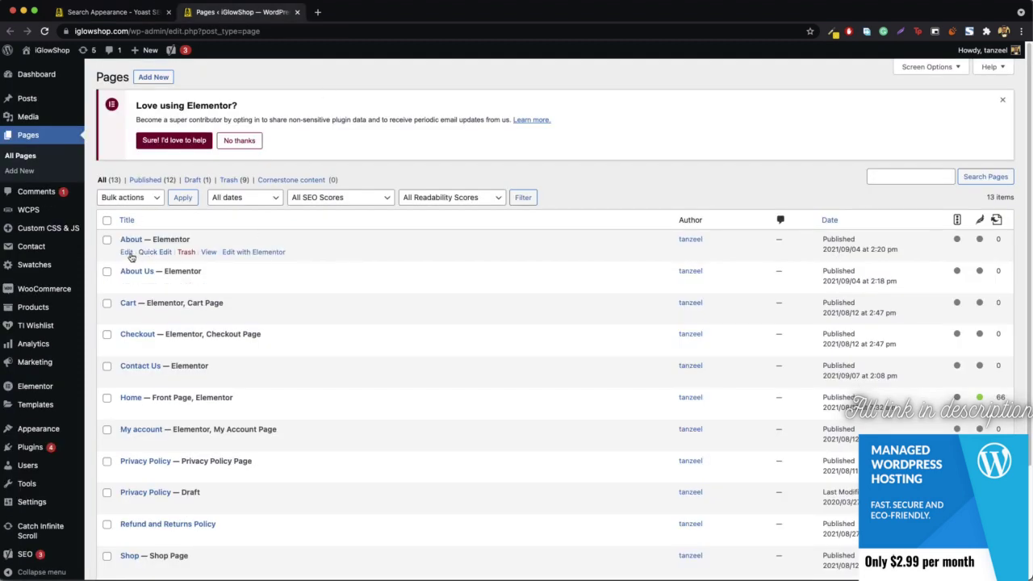
pyautogui.rightClick(210, 253)
pyautogui.click(242, 257)
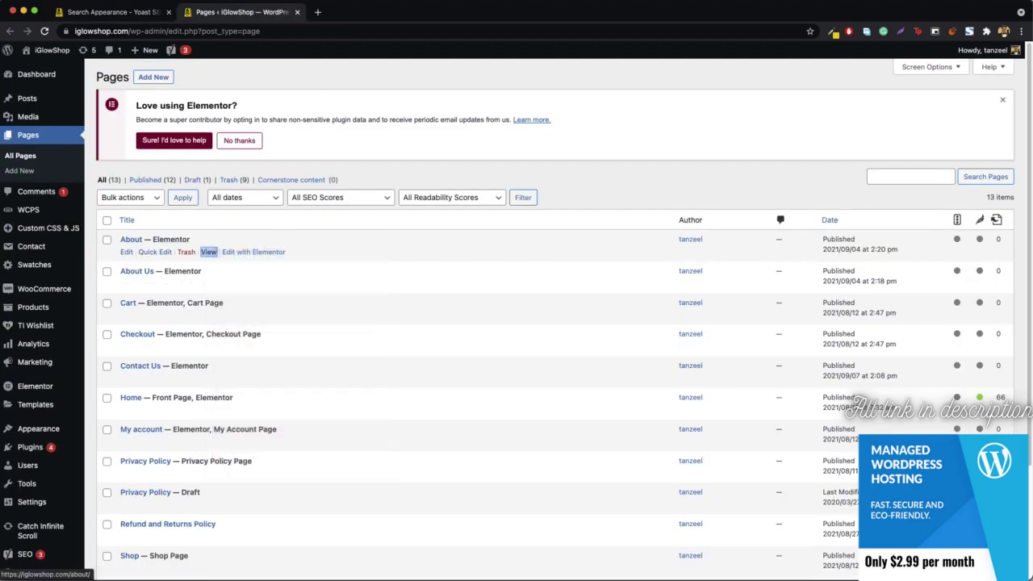
pyautogui.click(343, 16)
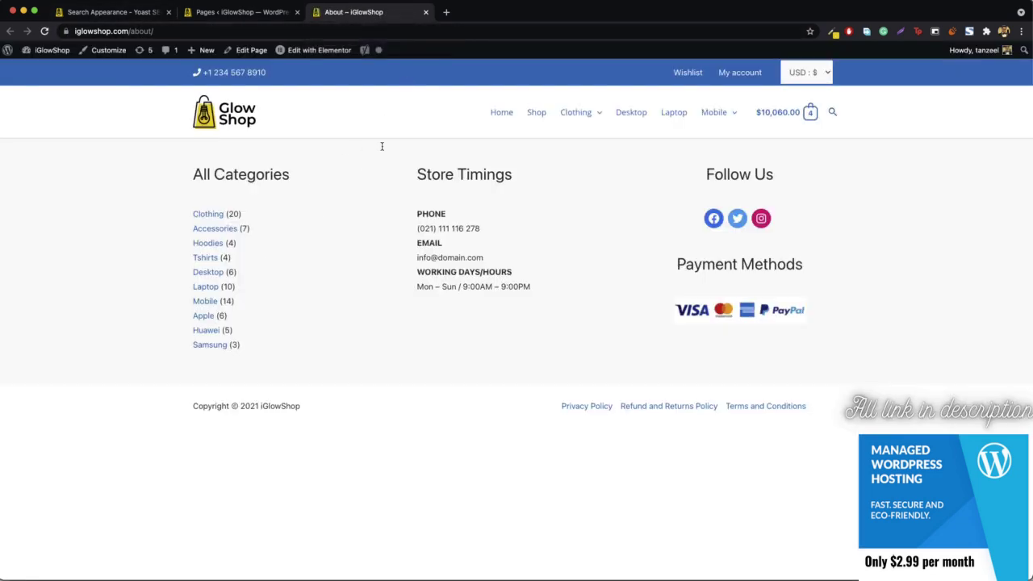
pyautogui.click(85, 13)
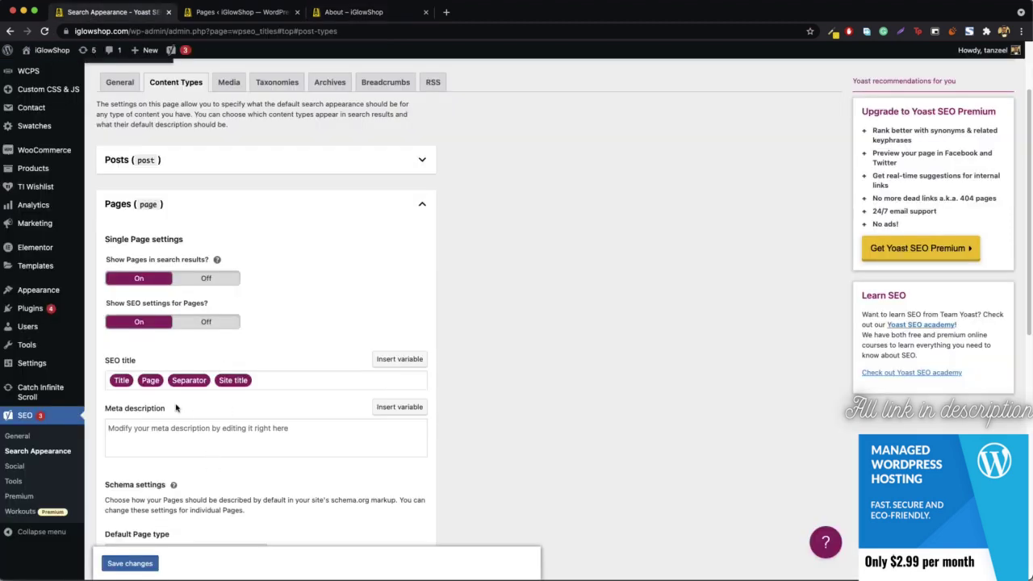
# Append a Separator variable and the text "Buy Anything Anywhere" to the Pages SEO title, and save the changes
pyautogui.click(264, 382)
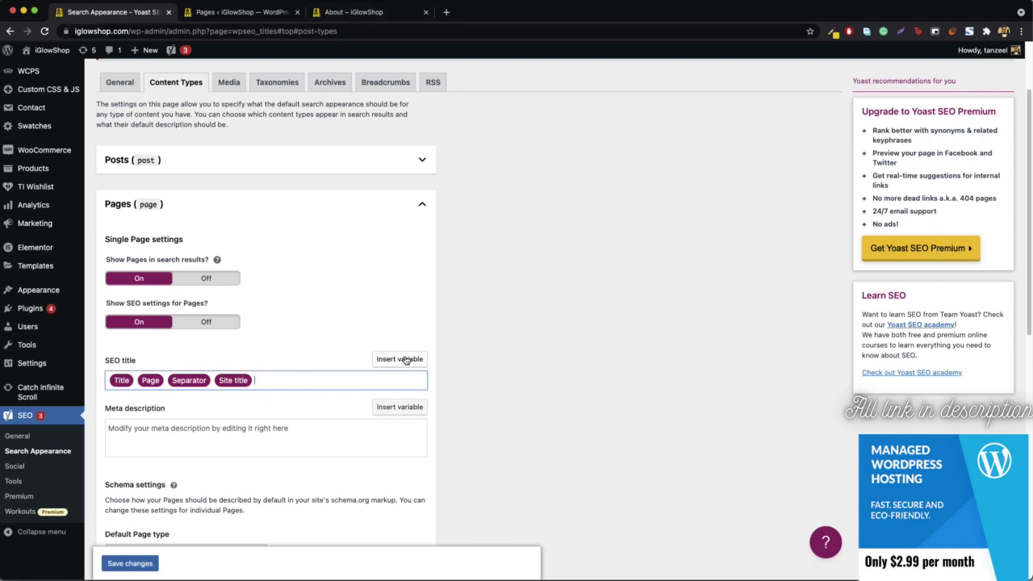
pyautogui.write('%')
pyautogui.click(307, 457)
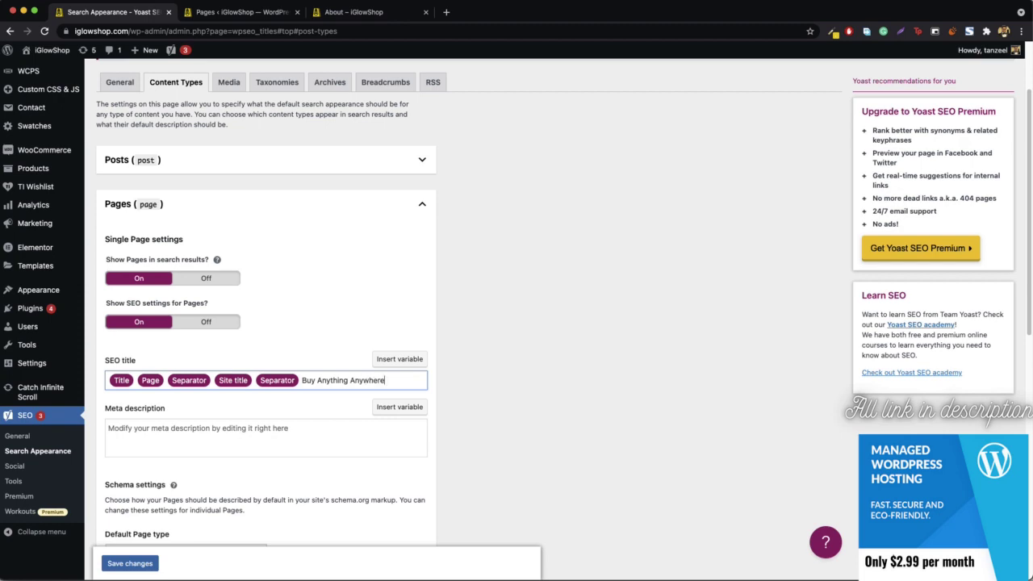
pyautogui.scroll(-10, 189, 457)
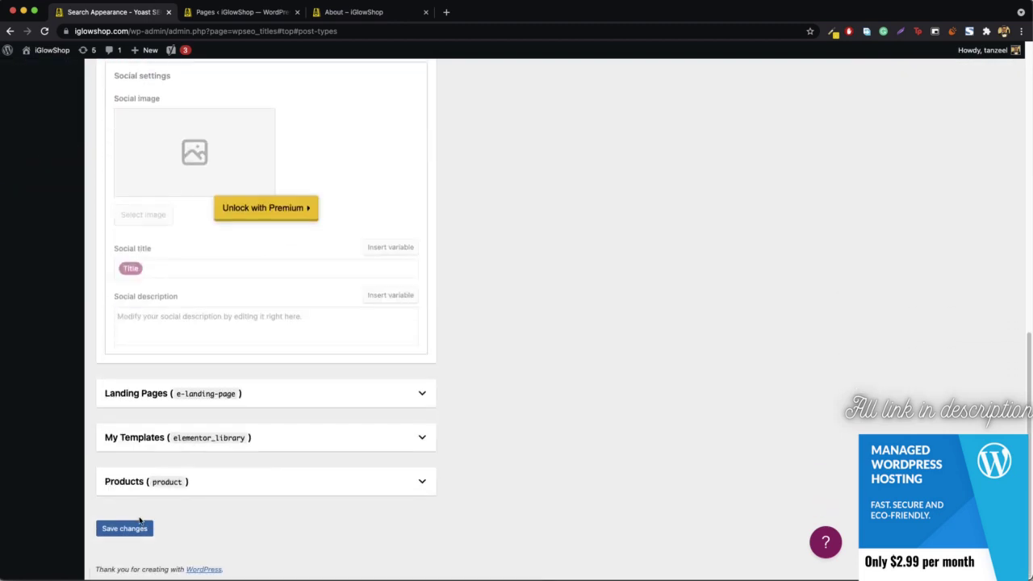
pyautogui.click(133, 529)
pyautogui.scroll(5, 265, 156)
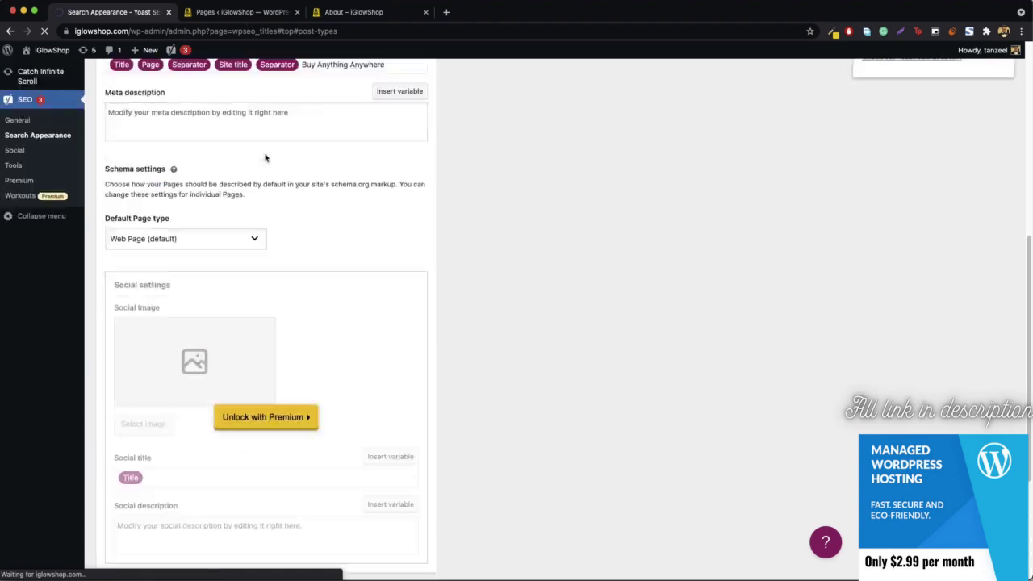
# Reload the About page and open the store's cart page to check the SEO titles of both
pyautogui.click(349, 13)
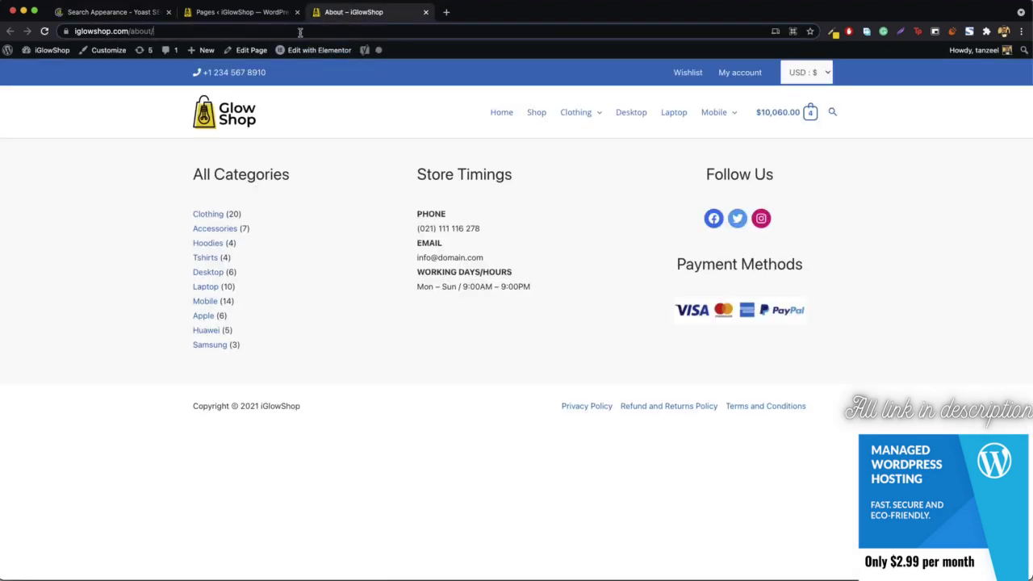
pyautogui.click(299, 33)
pyautogui.press('Return')
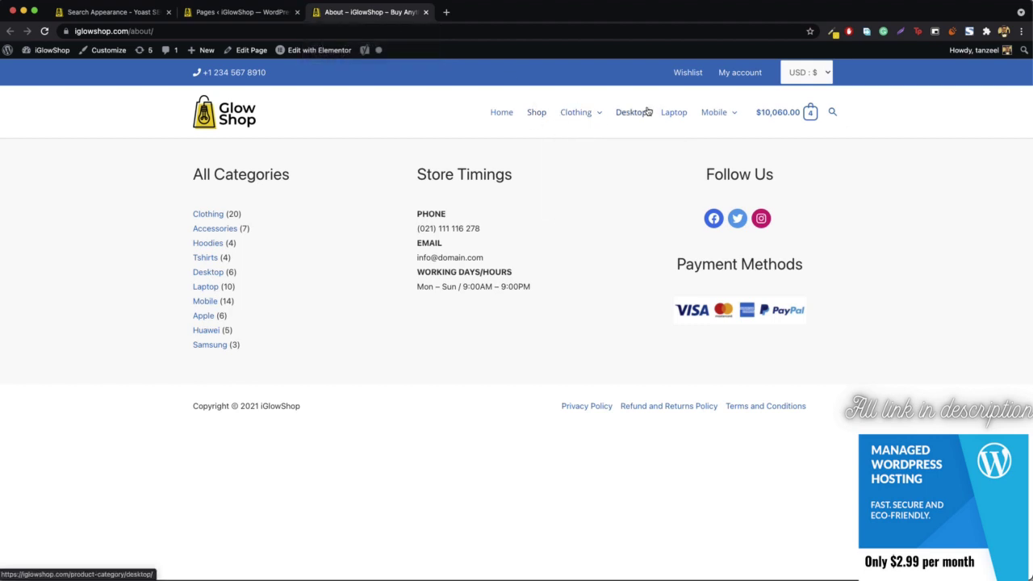
pyautogui.moveTo(777, 113)
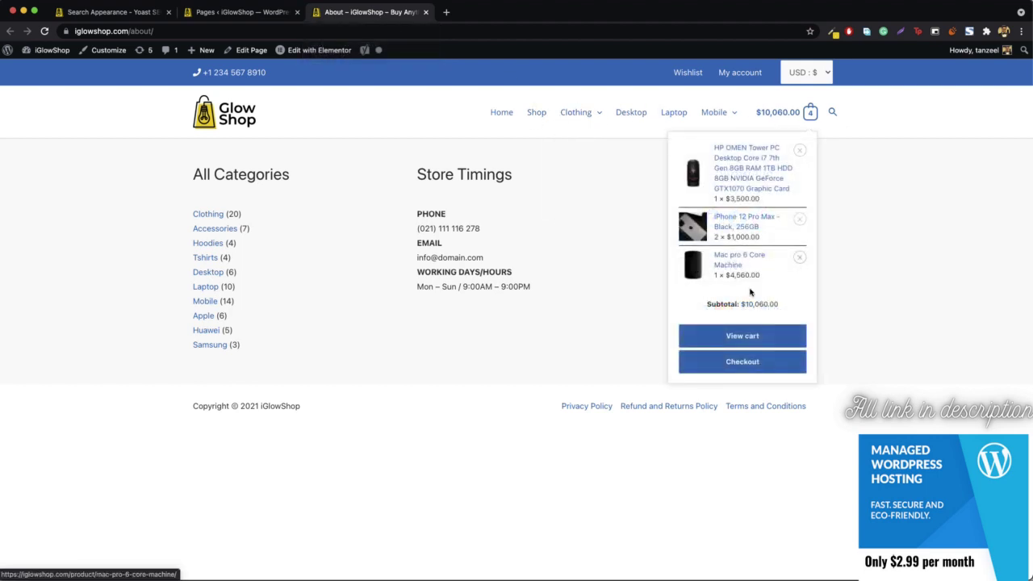
pyautogui.click(735, 335)
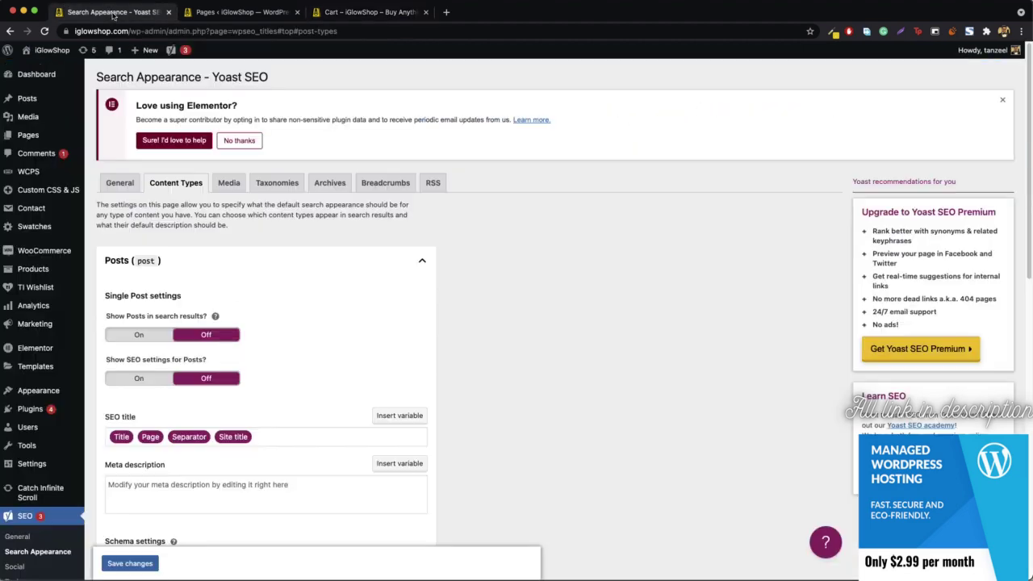
# Look over the saved Content Types settings, and open the store's homepage to check its full title
pyautogui.click(113, 13)
pyautogui.scroll(-10, 272, 349)
pyautogui.scroll(10, 272, 293)
pyautogui.click(377, 16)
pyautogui.click(494, 114)
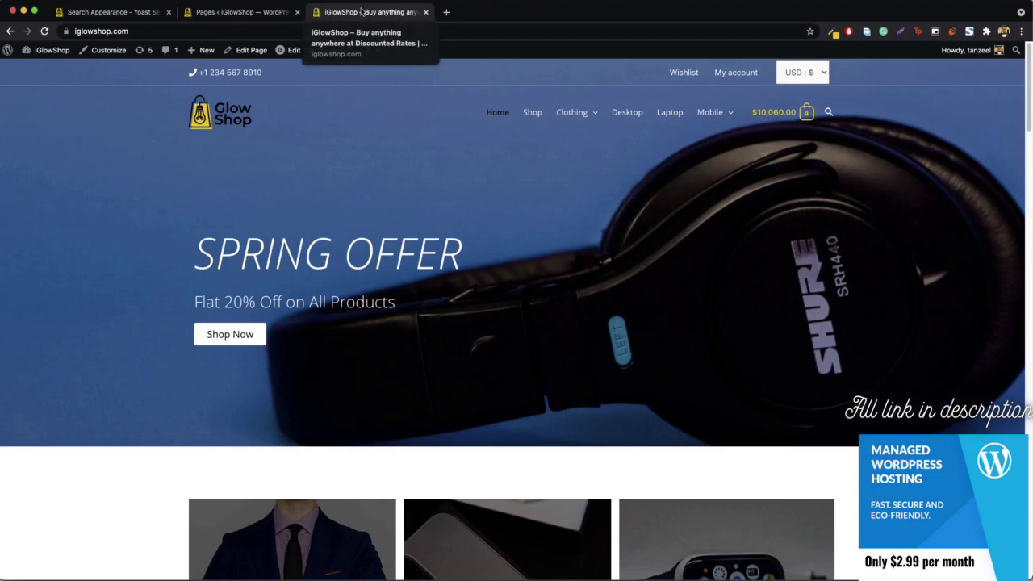
# Open the homepage for editing to check its Yoast SEO title, close it, and return to Search Appearance
pyautogui.click(253, 50)
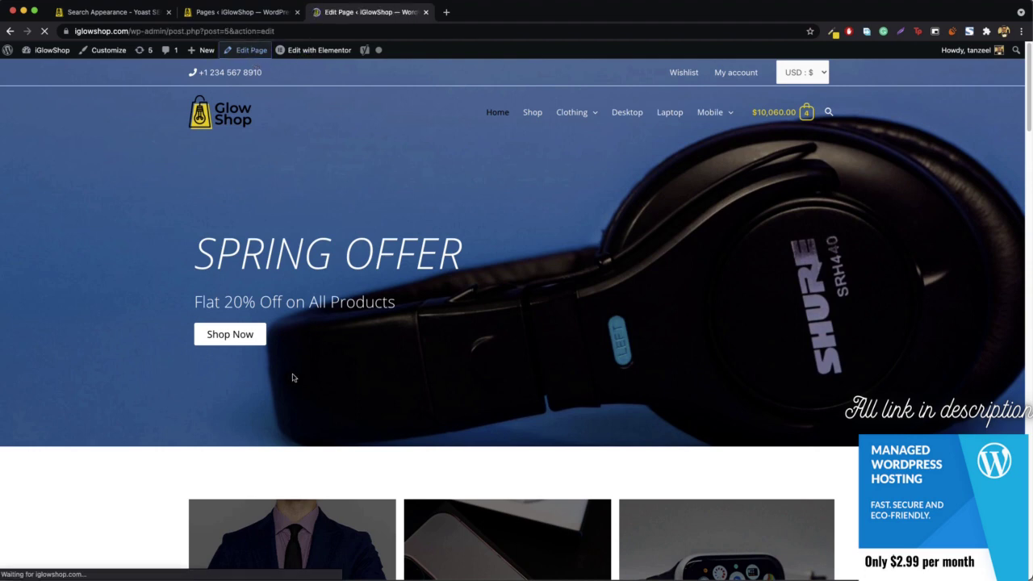
pyautogui.scroll(-5, 208, 431)
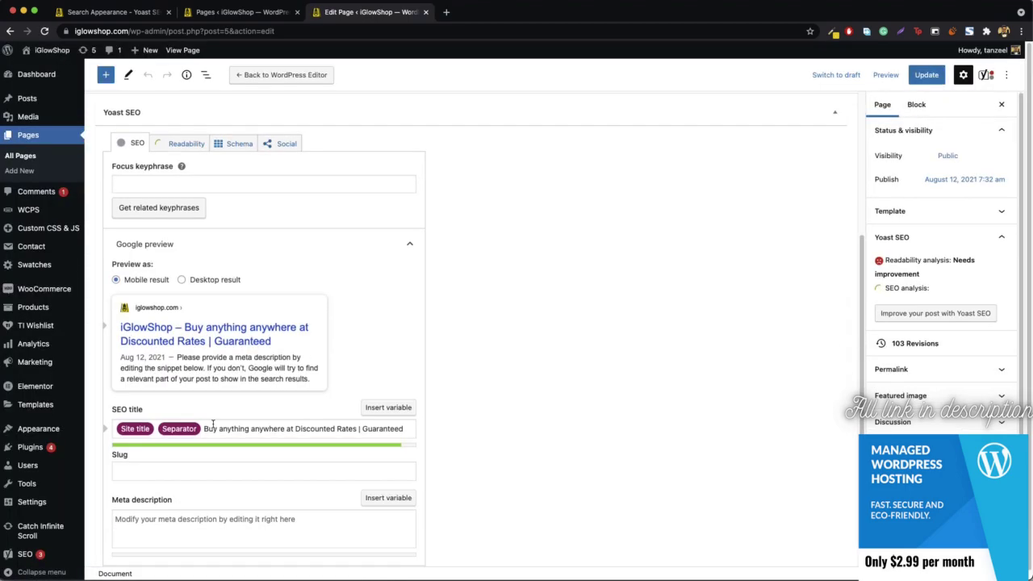
pyautogui.hotkey('ctrl', 'shift', 'Tab')
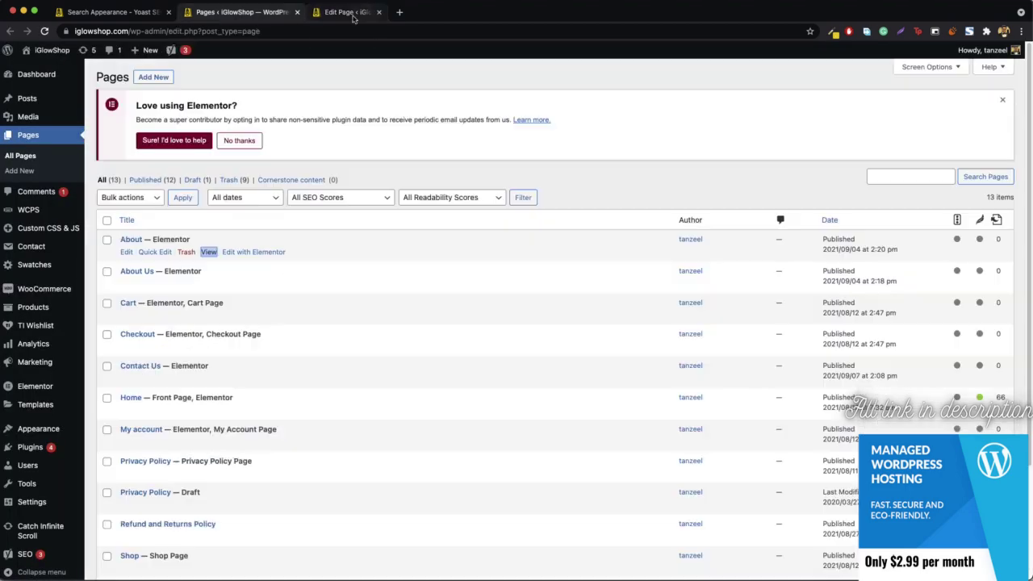
pyautogui.click(378, 12)
pyautogui.click(121, 12)
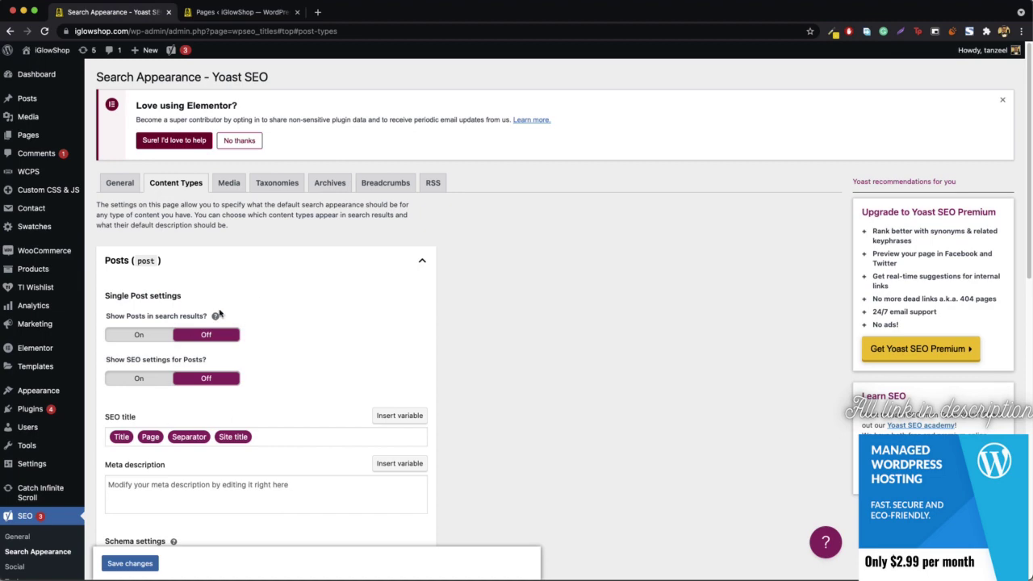
# Remove the text "Buy Anything Anywhere" from the Pages SEO title and save the changes
pyautogui.scroll(-15, 282, 376)
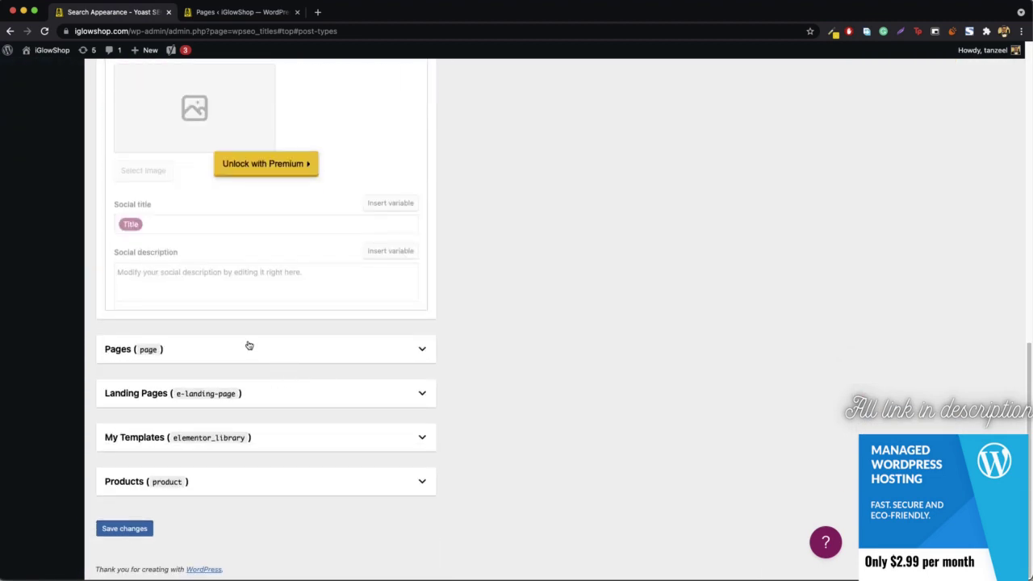
pyautogui.click(249, 345)
pyautogui.scroll(-5, 417, 272)
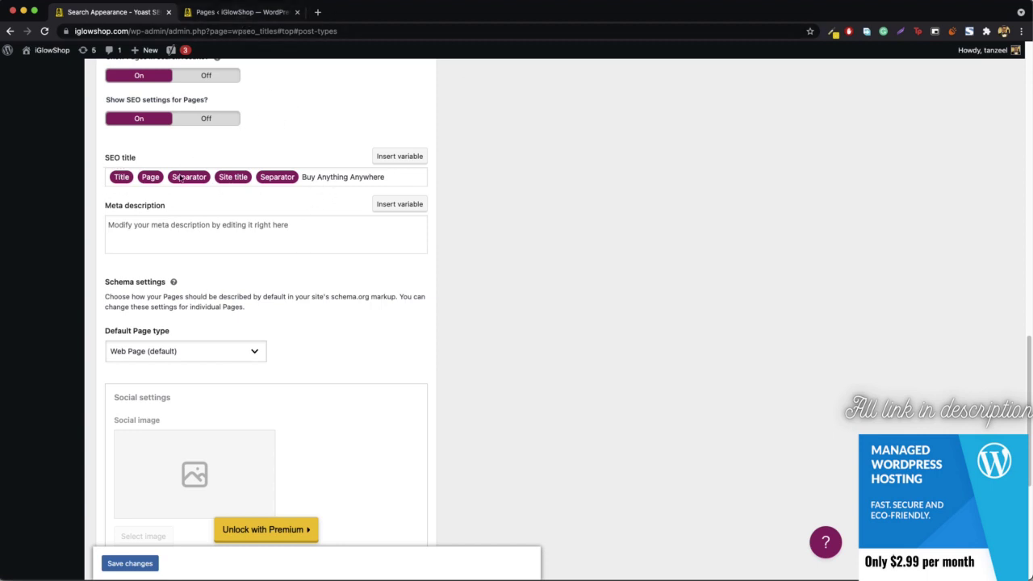
pyautogui.moveTo(306, 177); pyautogui.dragTo(407, 177)
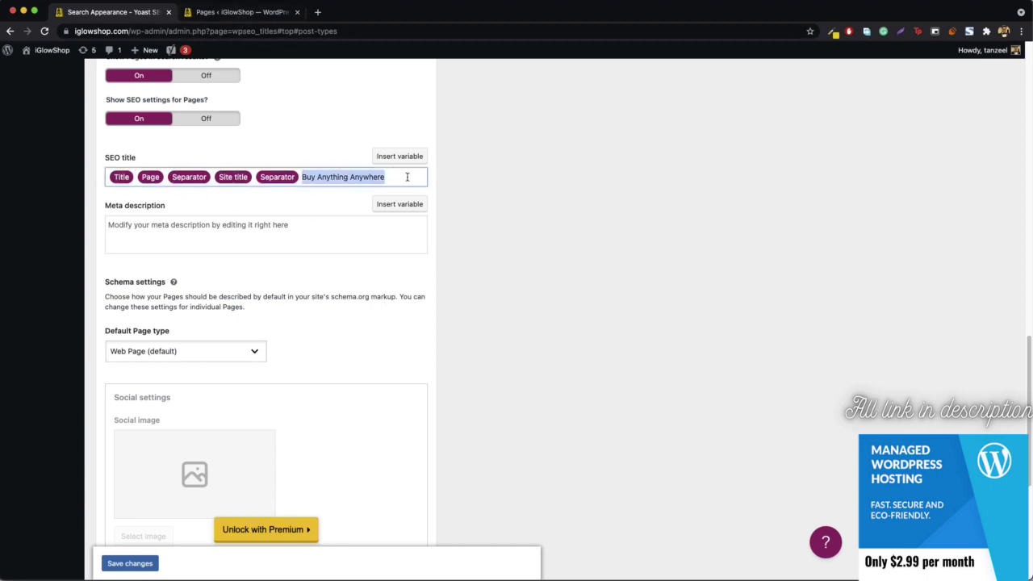
pyautogui.press('BackSpace')
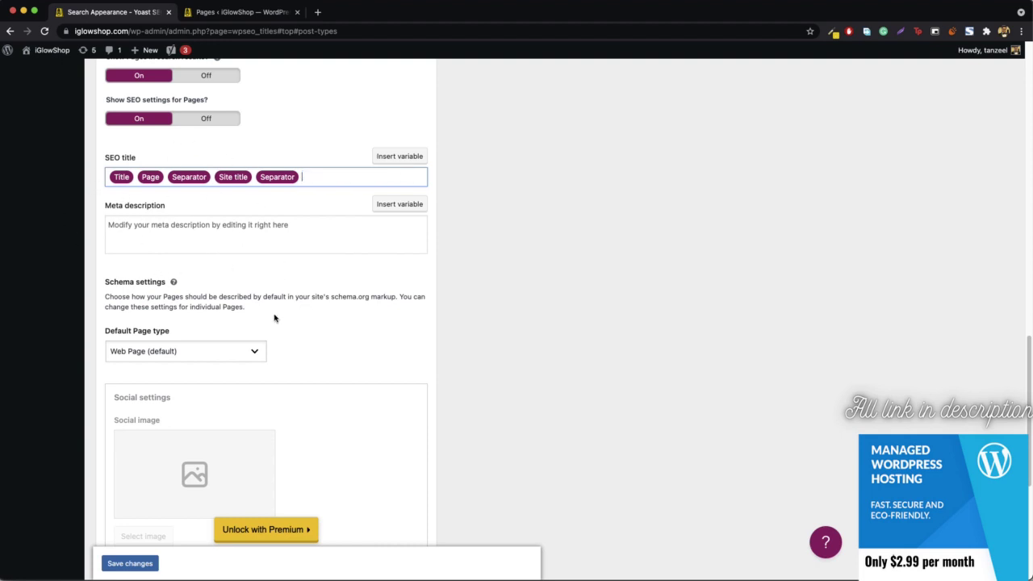
pyautogui.scroll(-2, 274, 318)
pyautogui.scroll(-8, 288, 242)
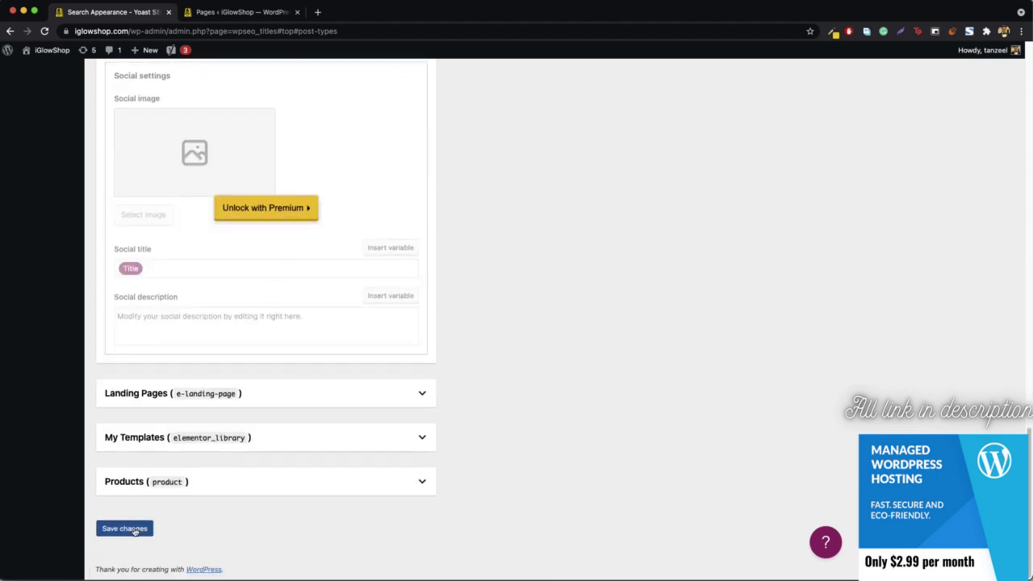
pyautogui.click(125, 528)
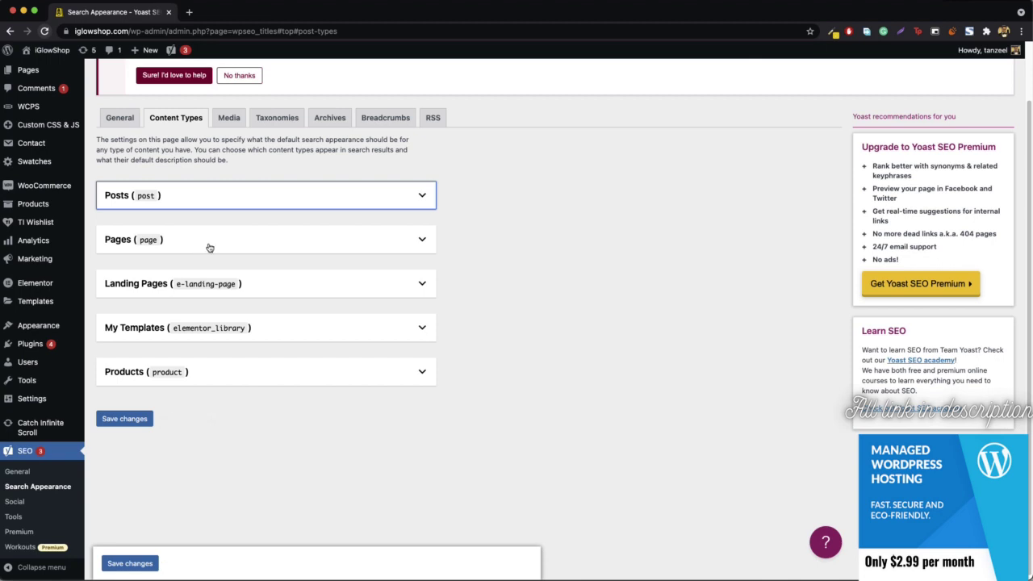
# Turn off both search results visibility and SEO settings for Landing Pages
pyautogui.click(125, 283)
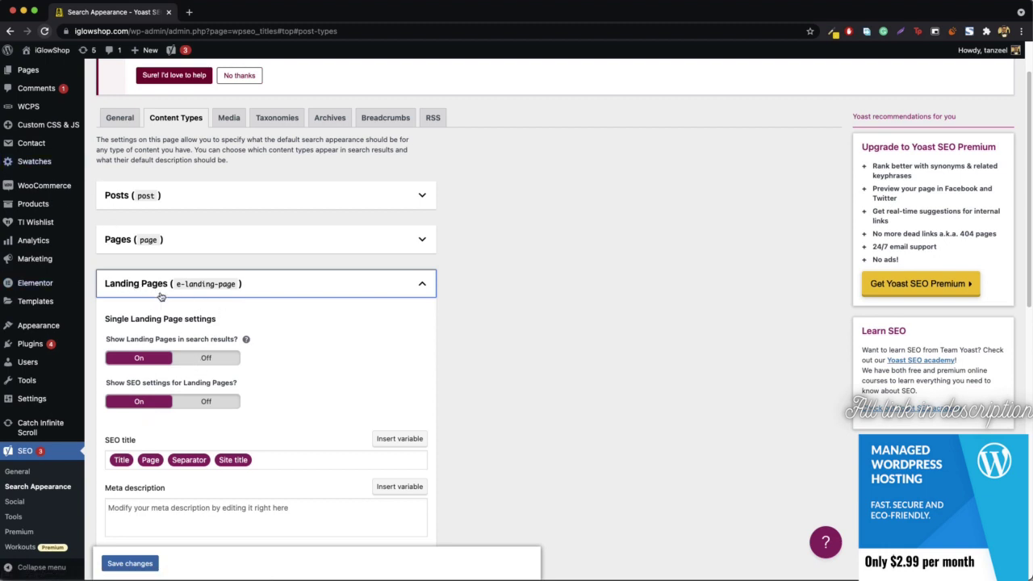
pyautogui.click(211, 359)
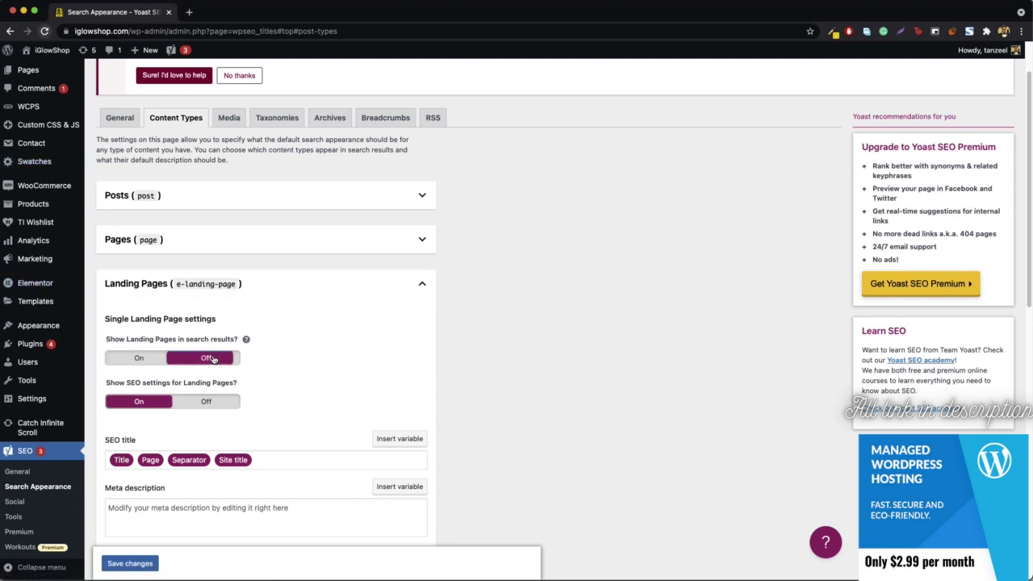
pyautogui.click(205, 401)
pyautogui.click(252, 288)
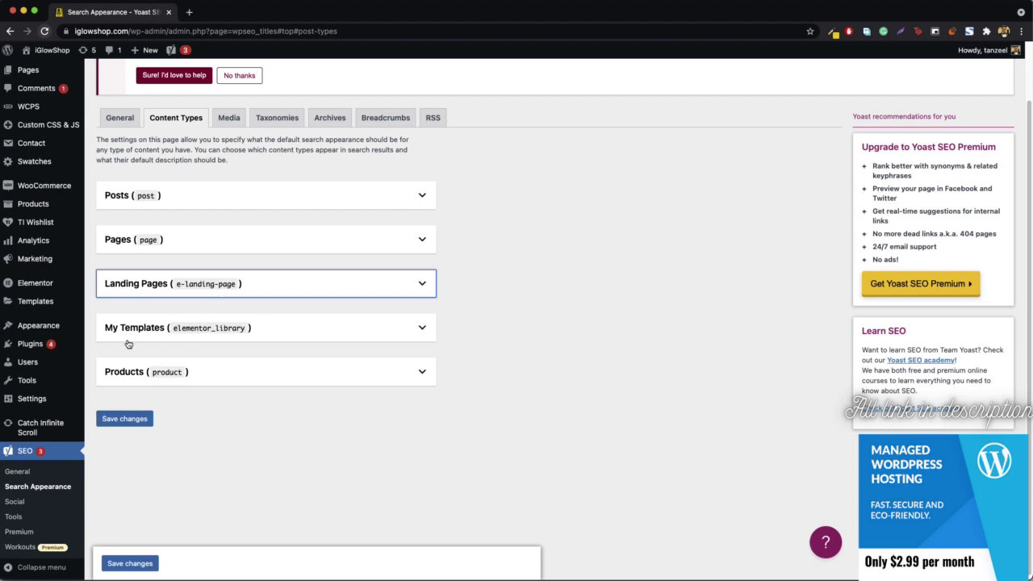
# Turn off both search results visibility and SEO settings for My Templates
pyautogui.click(178, 334)
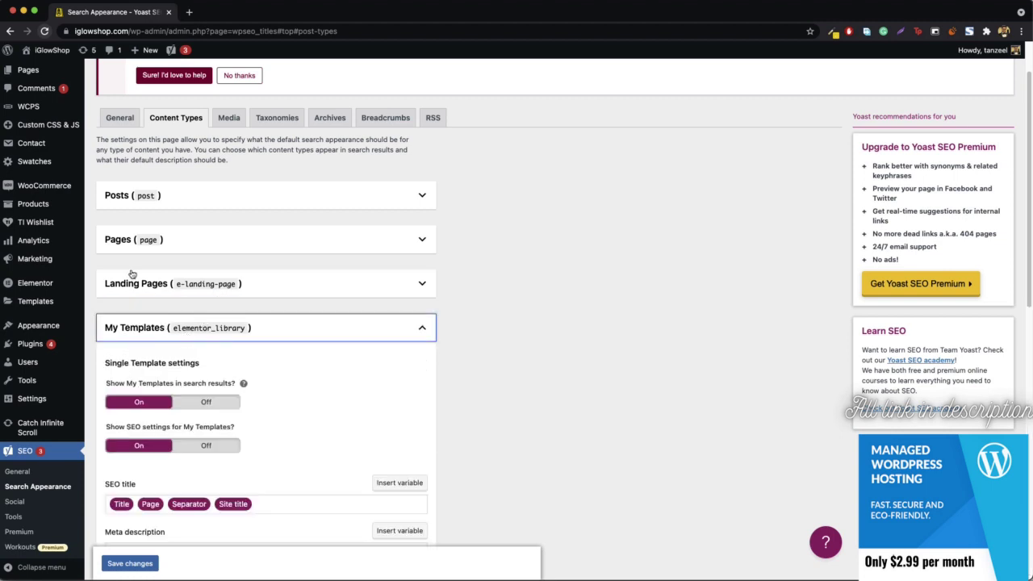
pyautogui.scroll(-3, 132, 275)
pyautogui.click(235, 230)
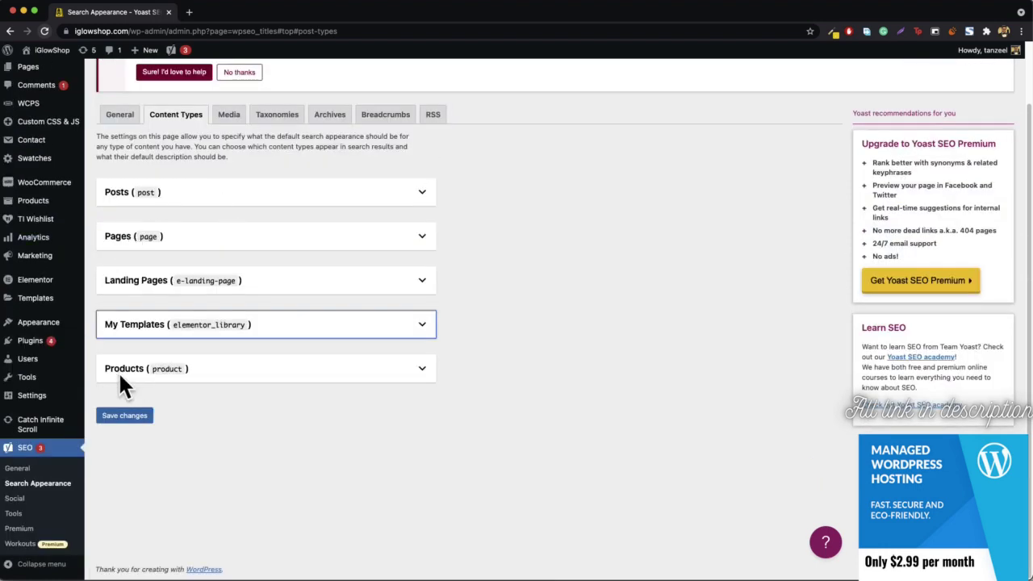
pyautogui.click(213, 319)
pyautogui.click(207, 302)
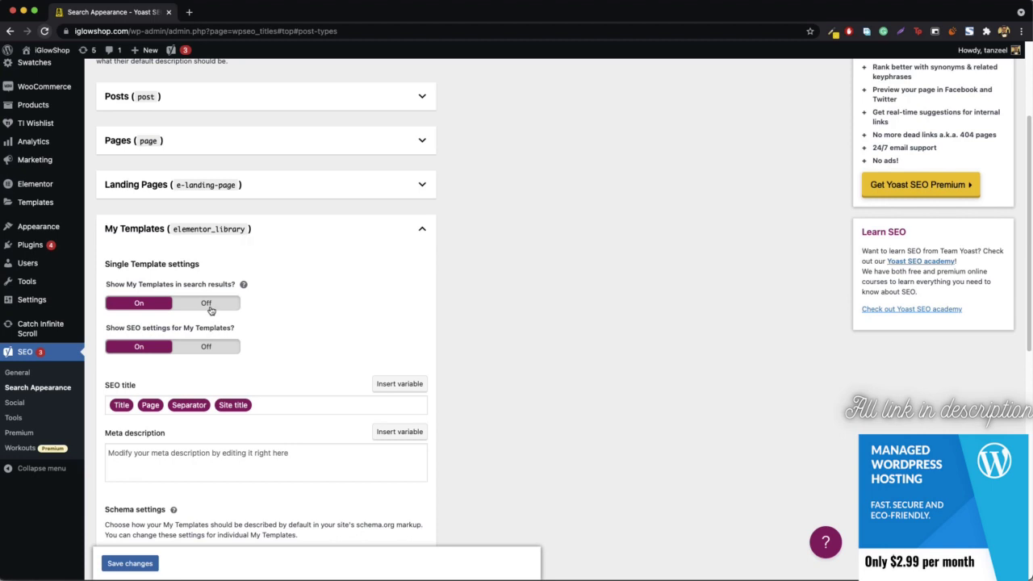
pyautogui.click(207, 346)
pyautogui.scroll(-2, 234, 337)
pyautogui.scroll(-1, 234, 336)
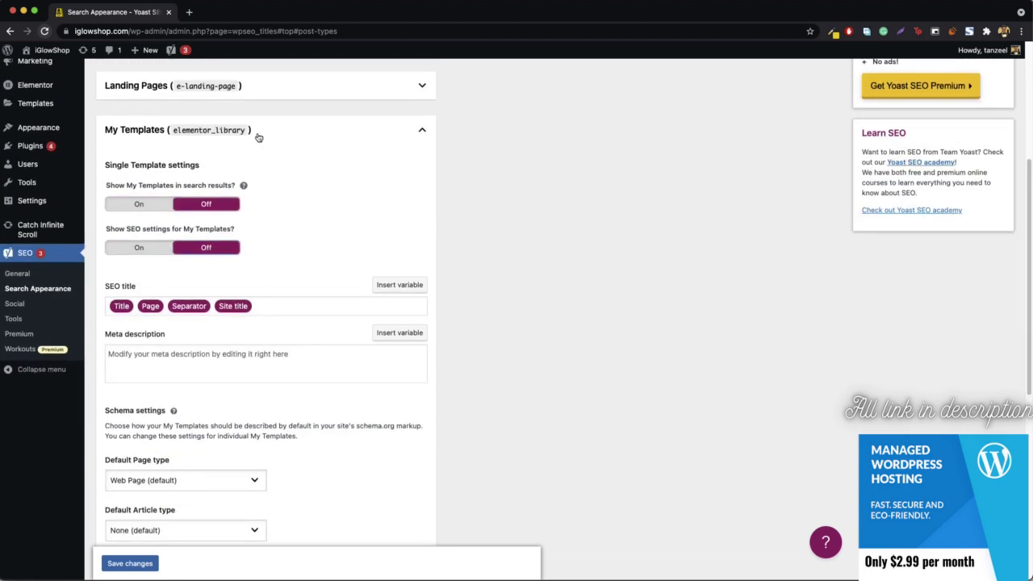
pyautogui.click(257, 135)
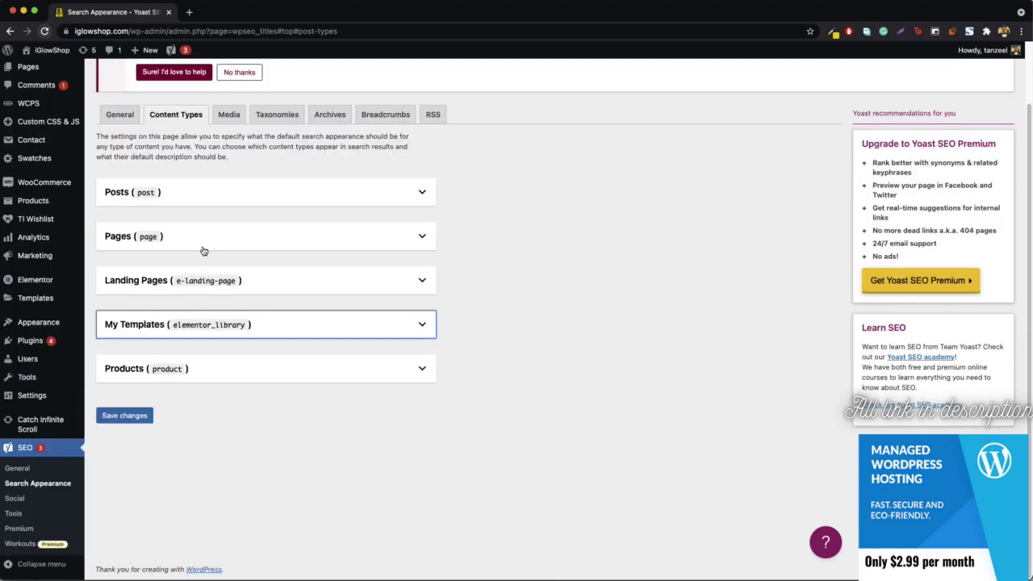
# Add the word "Buy" before the Title variable in the Products SEO title
pyautogui.click(196, 371)
pyautogui.scroll(-3, 198, 378)
pyautogui.scroll(-2, 204, 374)
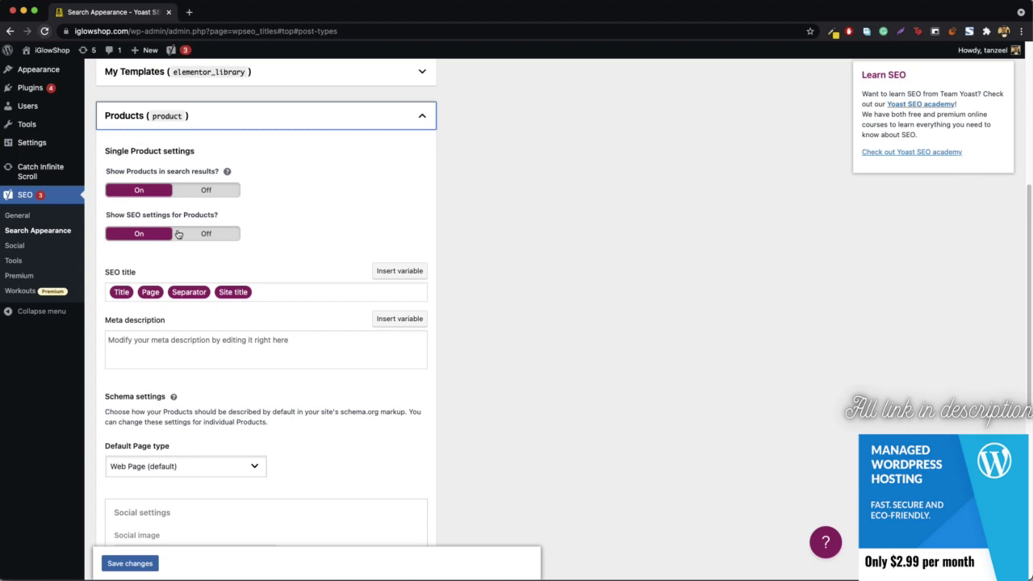
pyautogui.click(115, 296)
pyautogui.write('Buy')
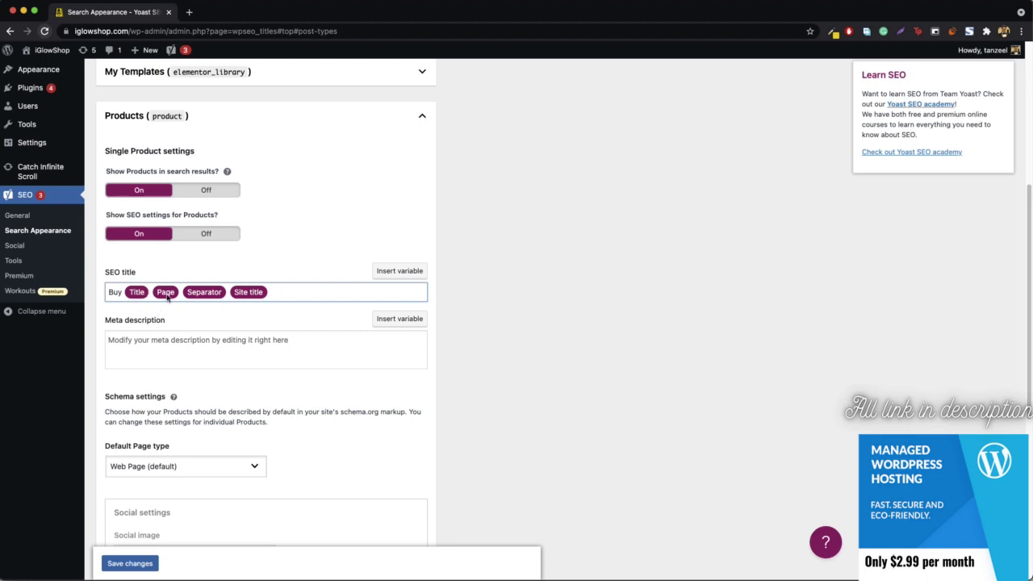
# Try the text "in USA" after the Title variable in the Products SEO title, and remove it again
pyautogui.press('Right')
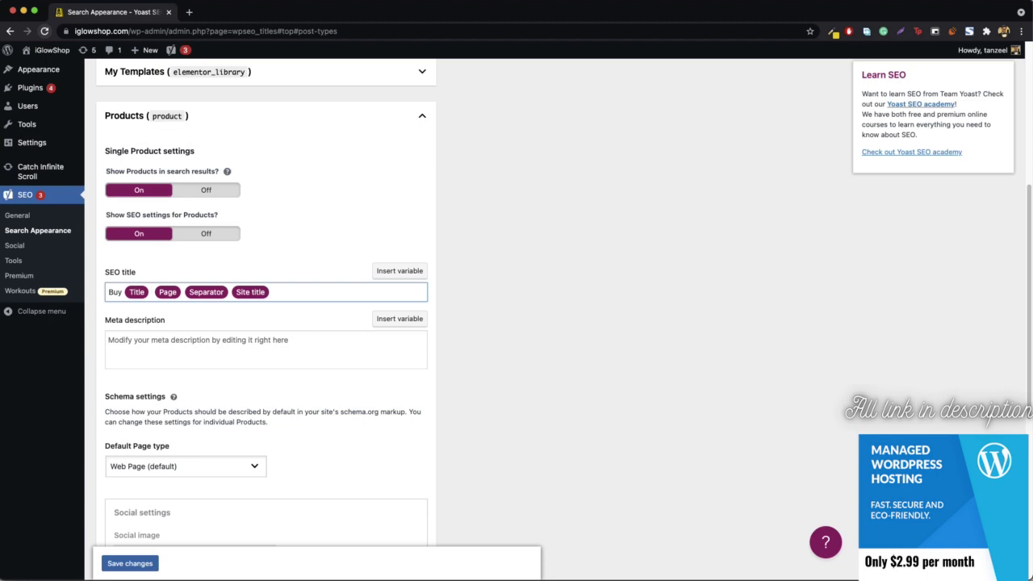
pyautogui.write('in USA')
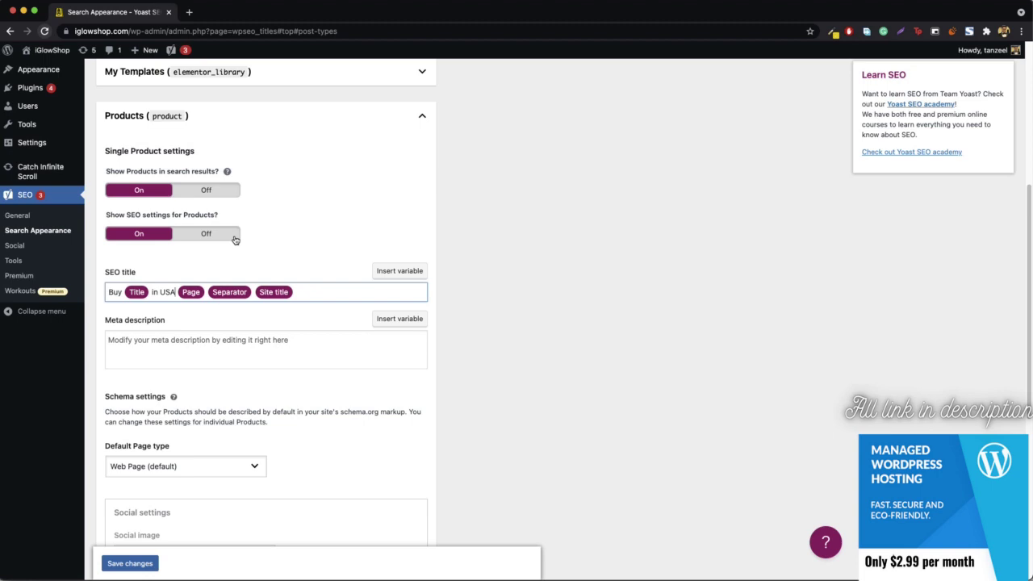
pyautogui.press('BackSpace')
pyautogui.press('BackSpace')
pyautogui.press('BackSpace')
pyautogui.press('BackSpace')
pyautogui.press('BackSpace')
pyautogui.press('BackSpace')
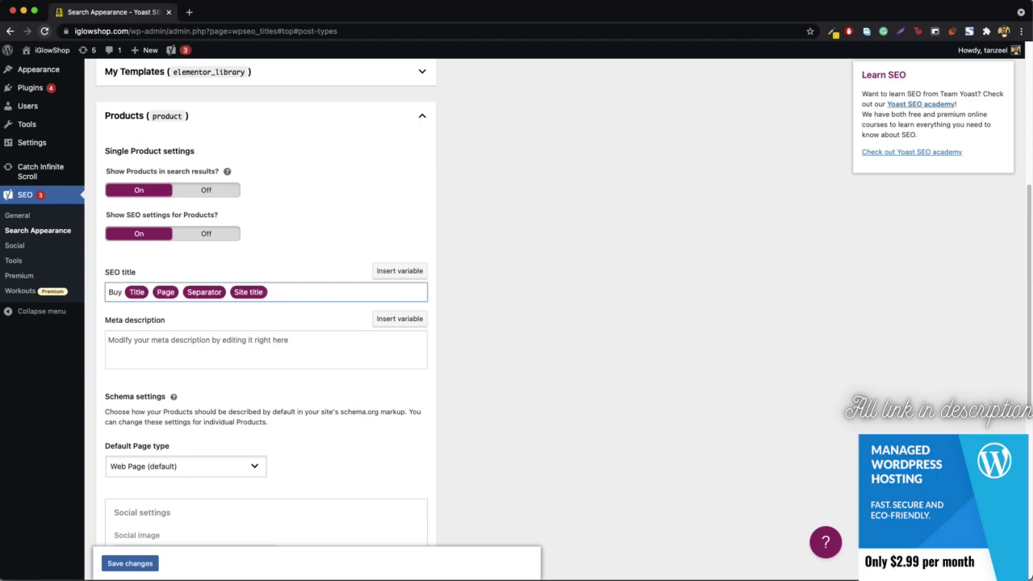
# Save the changes, and view the live shop page and the iPhone 12 Pro Max product to check their titles
pyautogui.click(129, 564)
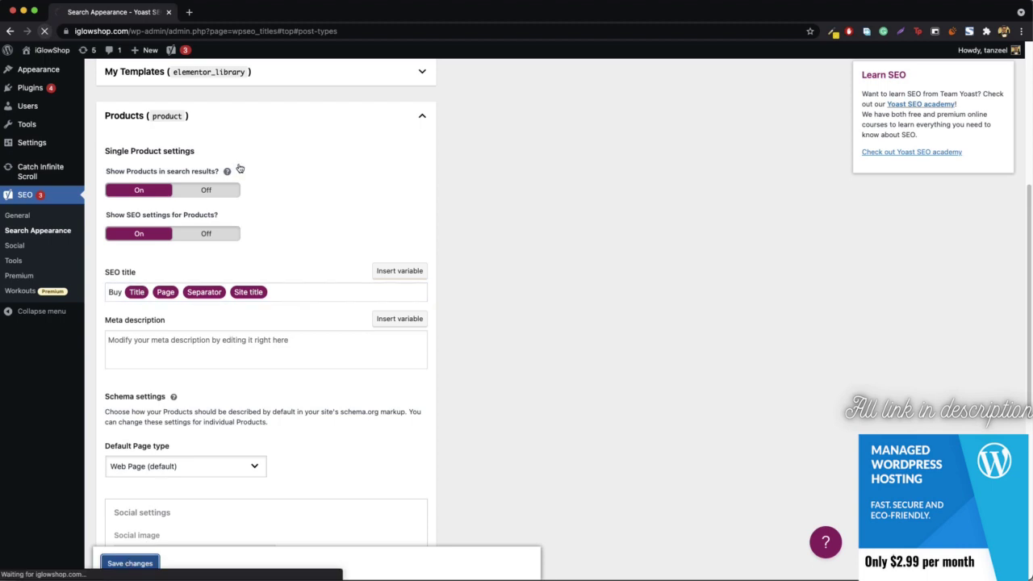
pyautogui.moveTo(52, 61)
pyautogui.rightClick(47, 86)
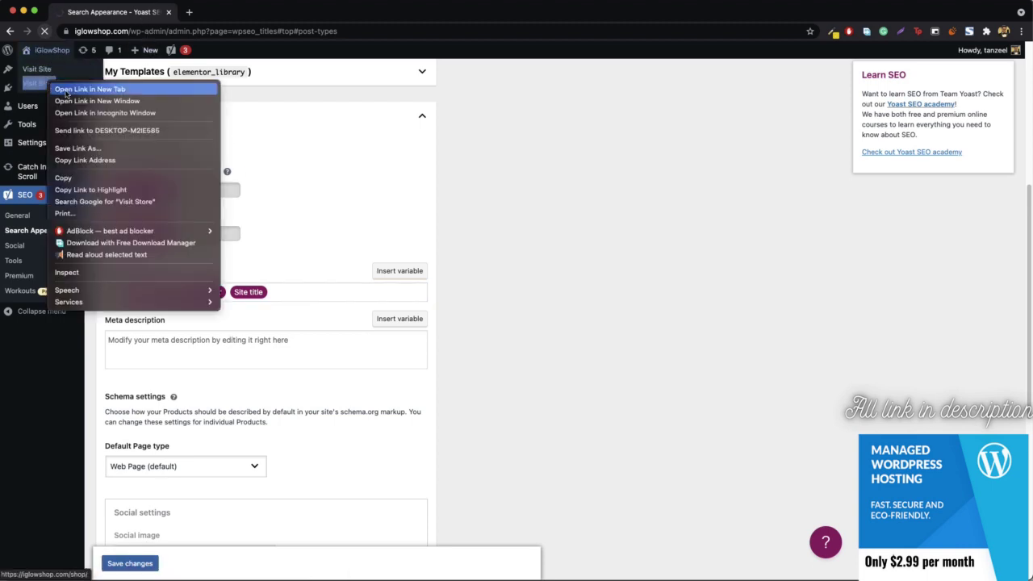
pyautogui.click(61, 89)
pyautogui.click(208, 12)
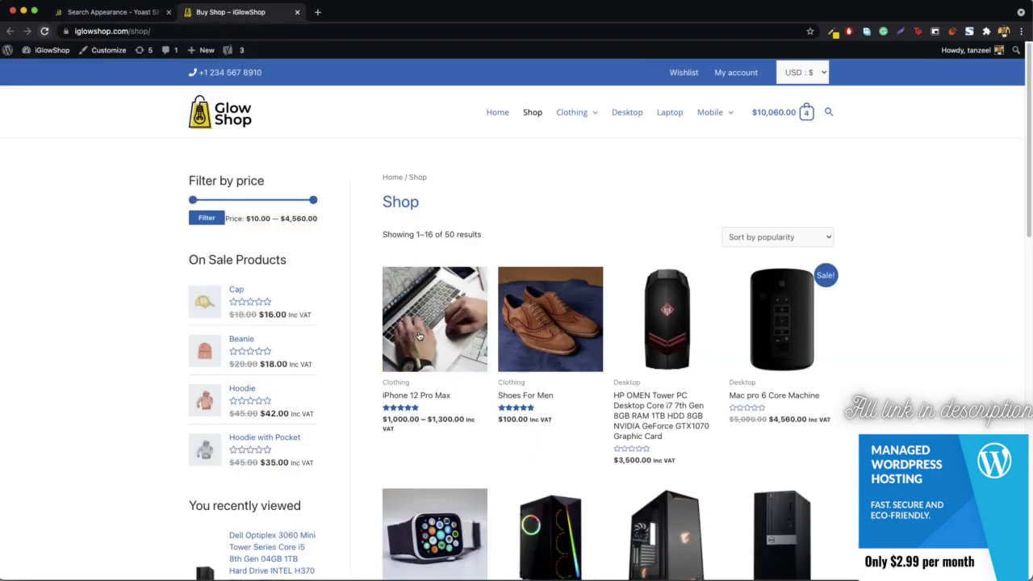
pyautogui.click(419, 336)
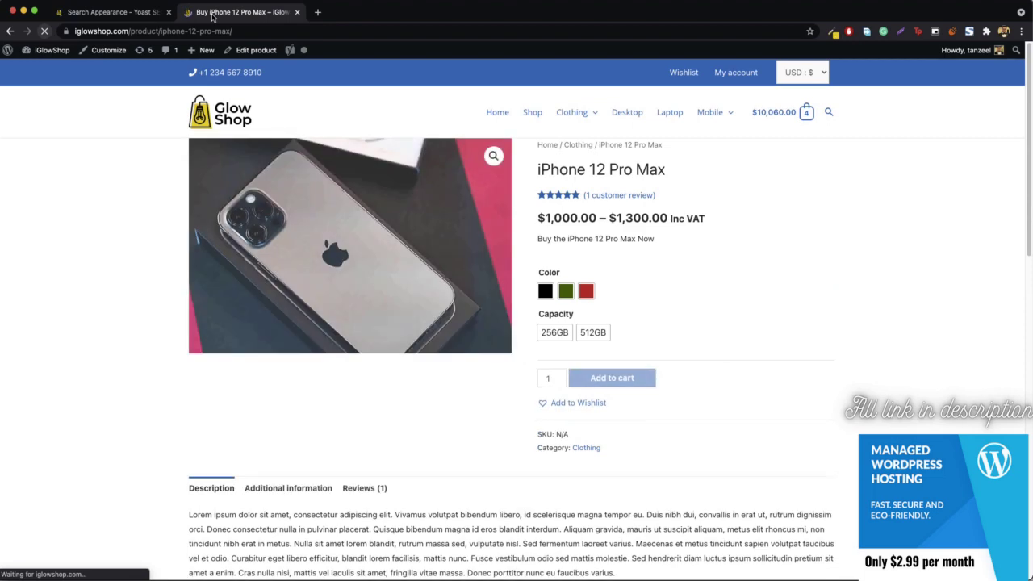
# Compare the saved Products SEO title template with the live iPhone 12 Pro Max page title
pyautogui.click(97, 12)
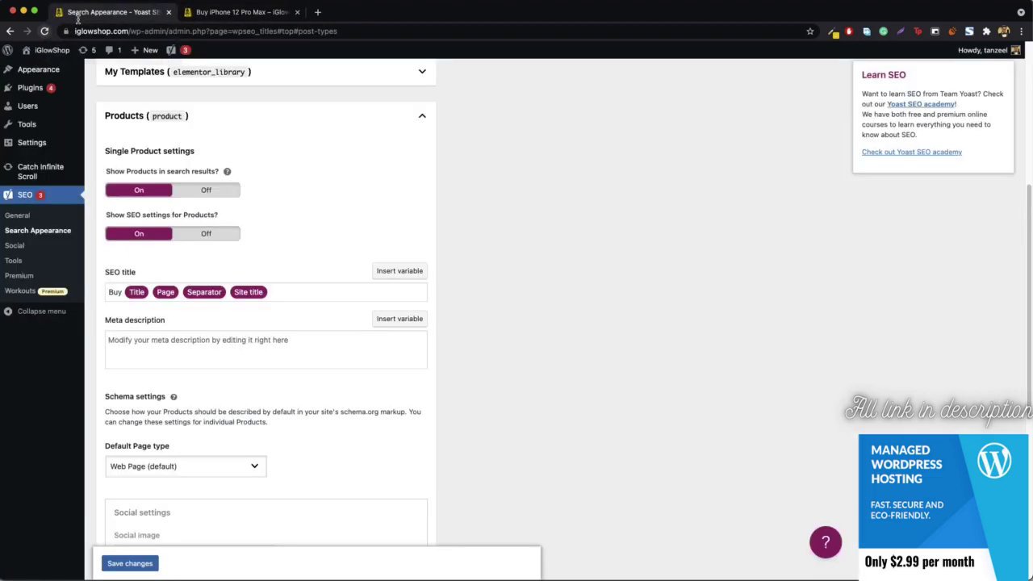
pyautogui.scroll(-15, 238, 393)
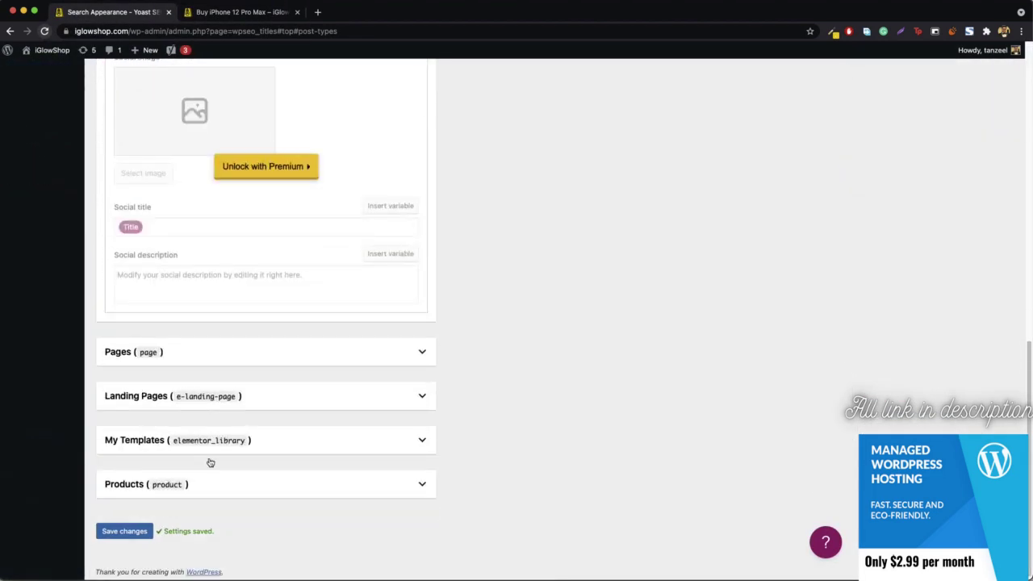
pyautogui.click(213, 483)
pyautogui.scroll(-5, 217, 468)
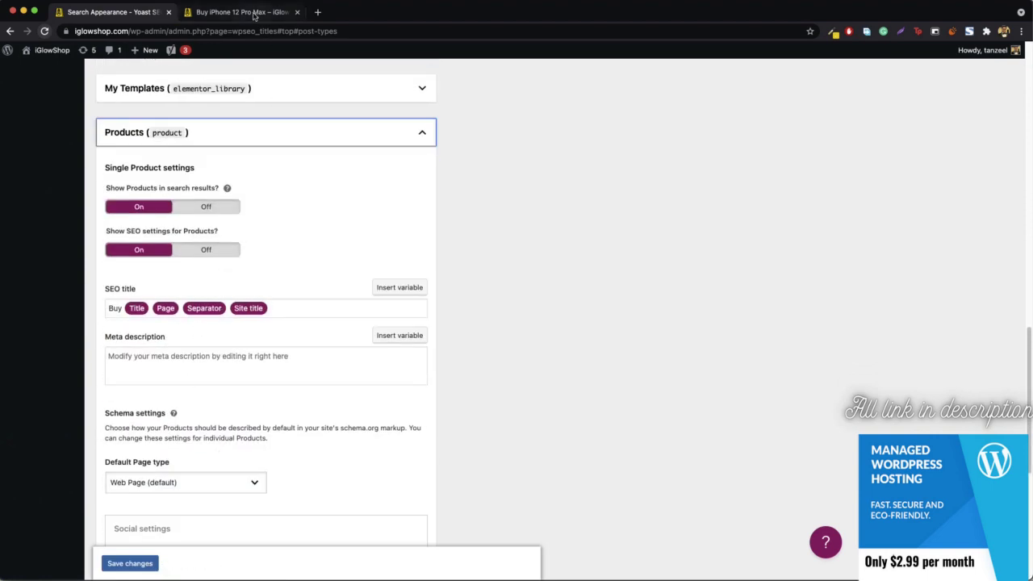
pyautogui.click(242, 12)
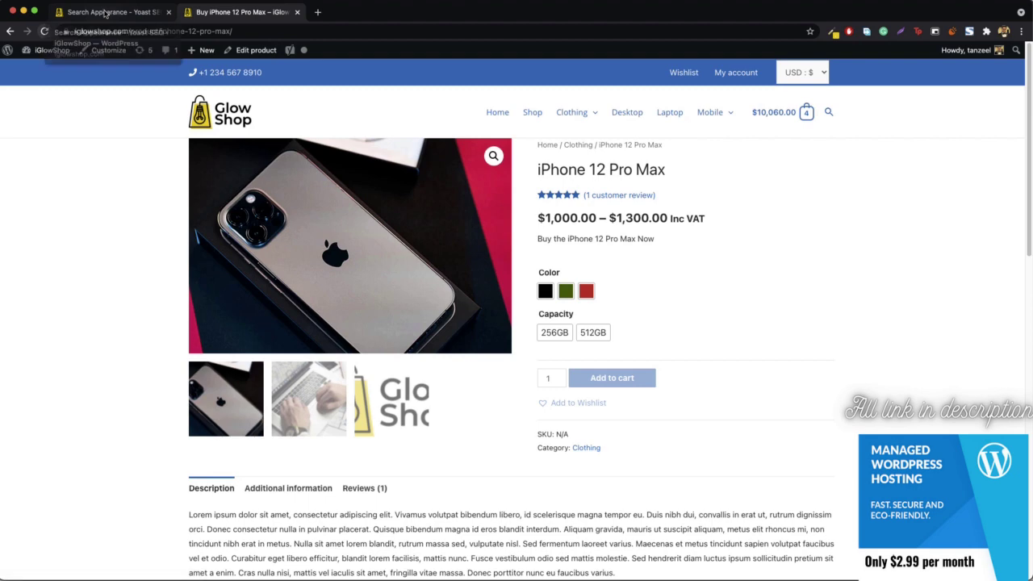
pyautogui.click(113, 12)
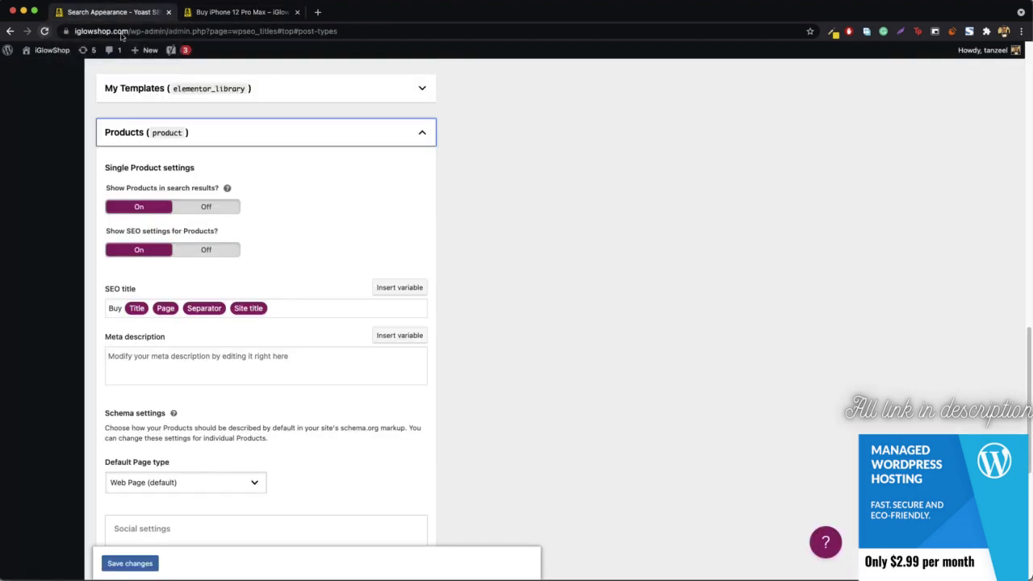
# Look over the remaining Products settings down to the products archive section, and return to the start of Content Types
pyautogui.scroll(-5, 248, 406)
pyautogui.scroll(-3, 249, 406)
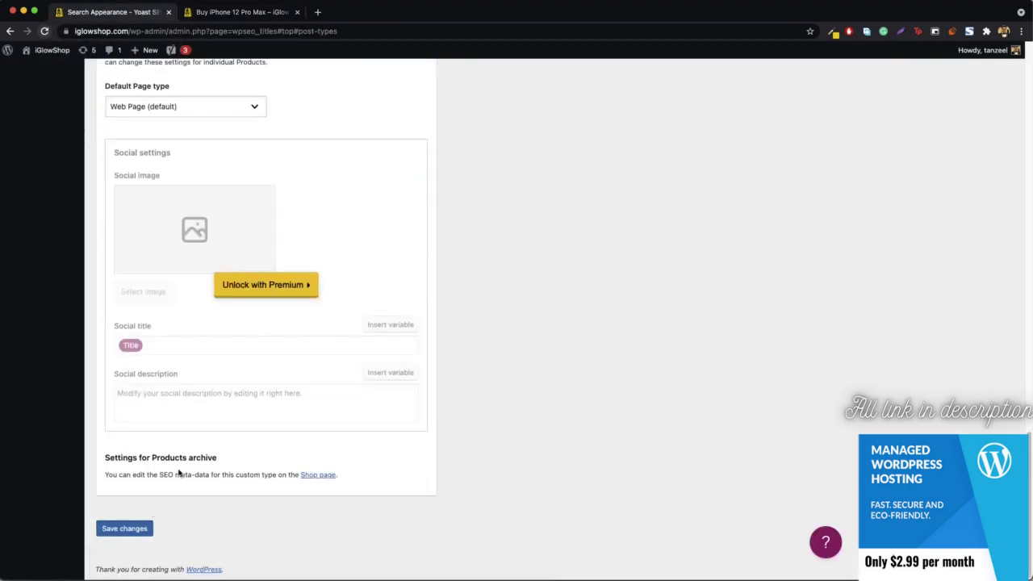
pyautogui.scroll(8, 352, 420)
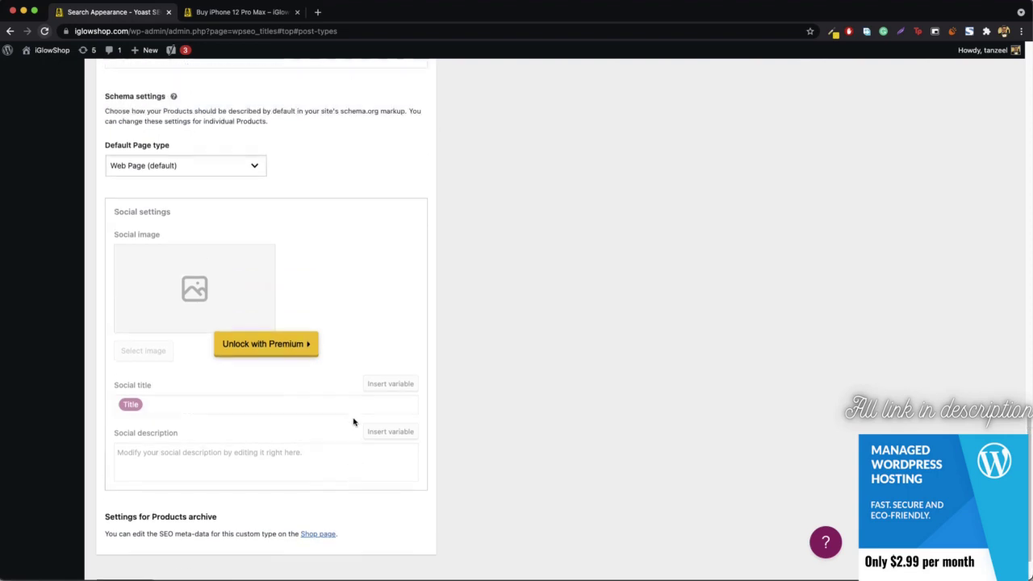
pyautogui.click(274, 214)
pyautogui.scroll(15, 246, 461)
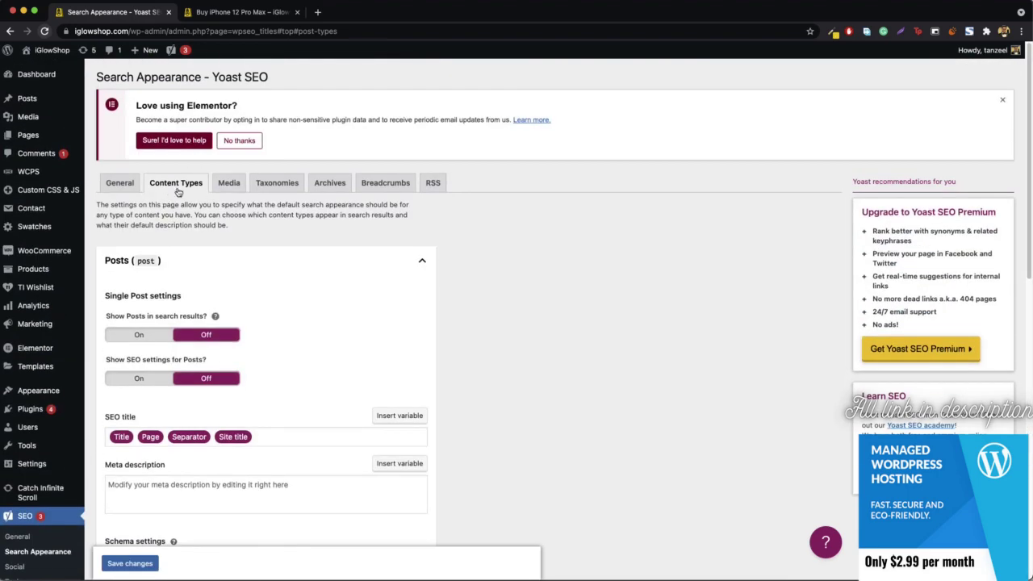
# Open the Media search appearance settings, close the iPhone product page, and open the Media Library in a separate tab for comparison
pyautogui.click(218, 188)
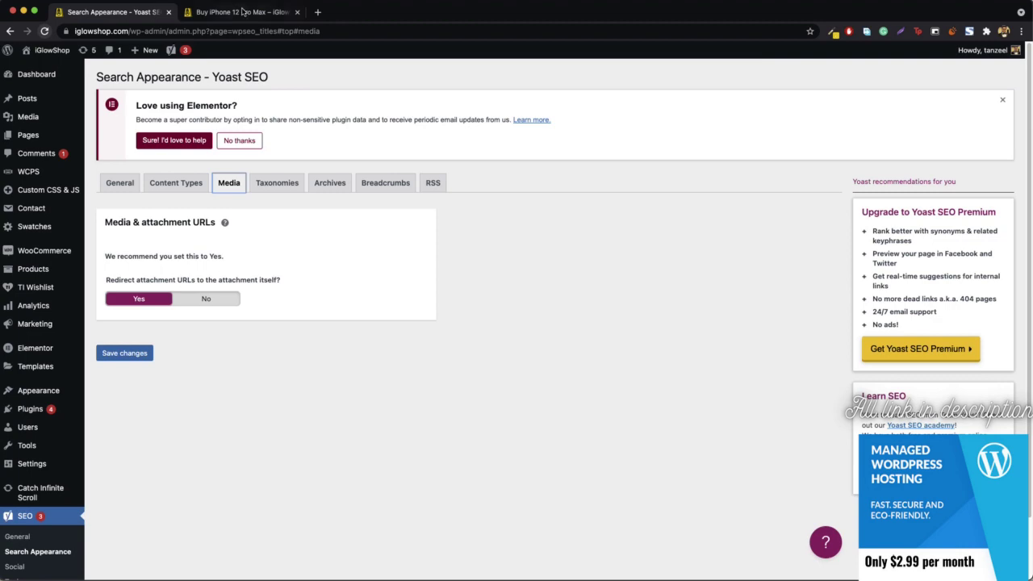
pyautogui.click(242, 12)
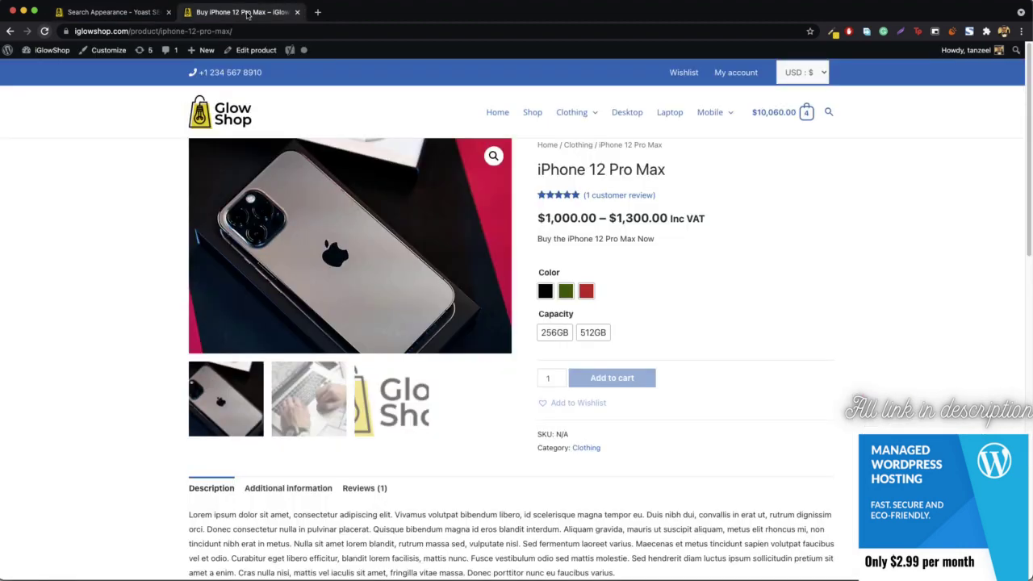
pyautogui.press('super+w')
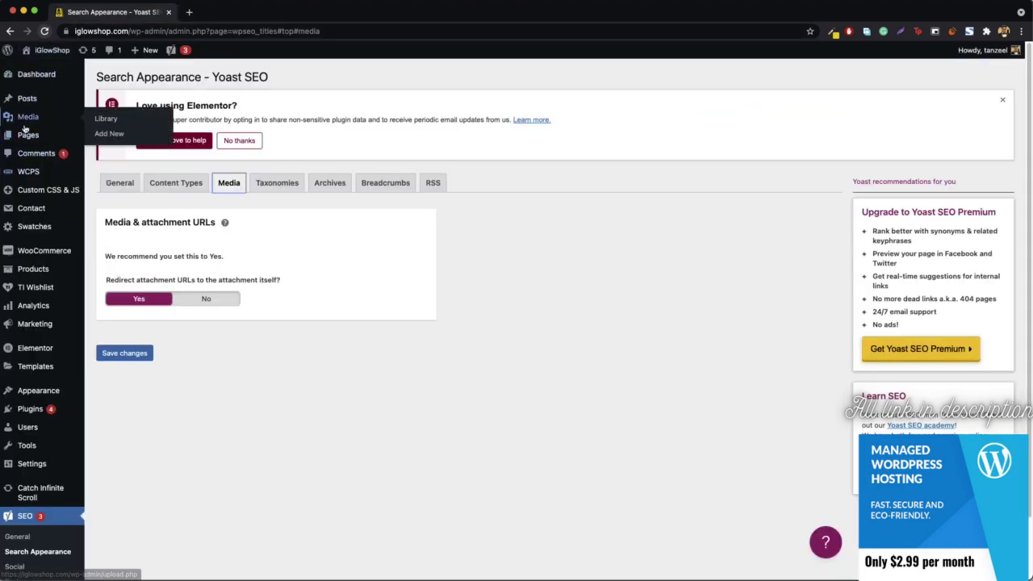
pyautogui.rightClick(101, 119)
pyautogui.click(129, 122)
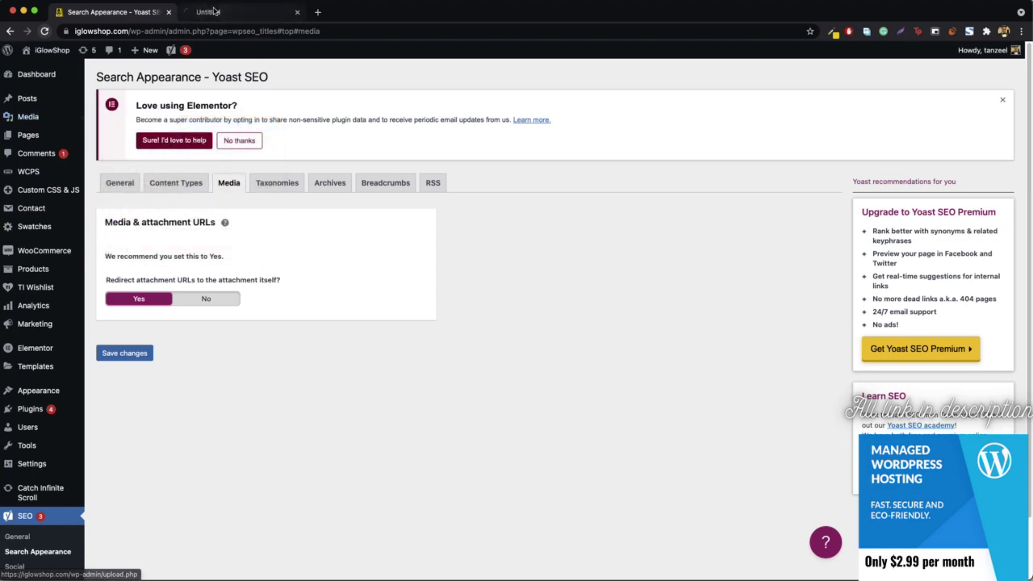
pyautogui.click(215, 11)
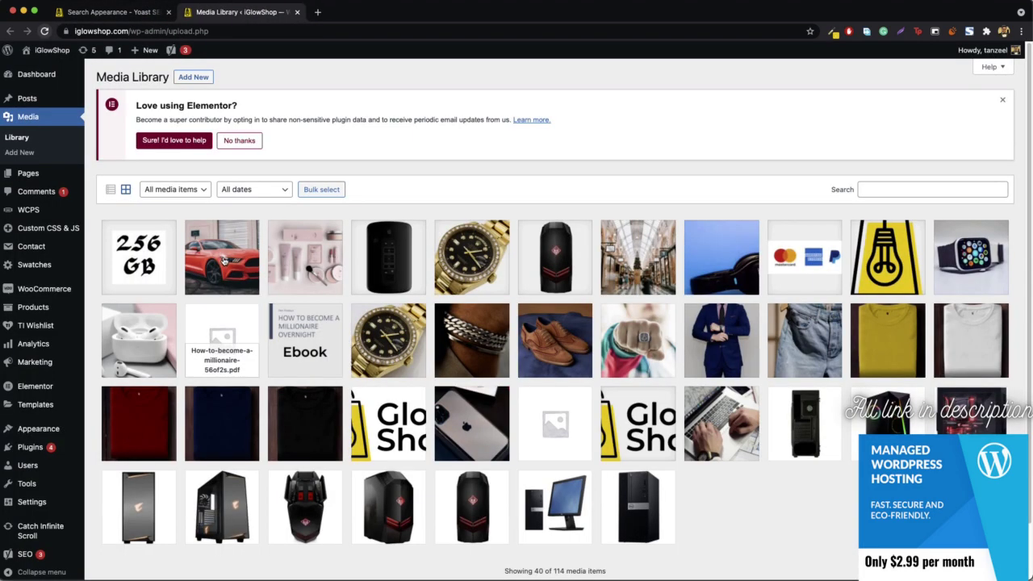
pyautogui.click(96, 16)
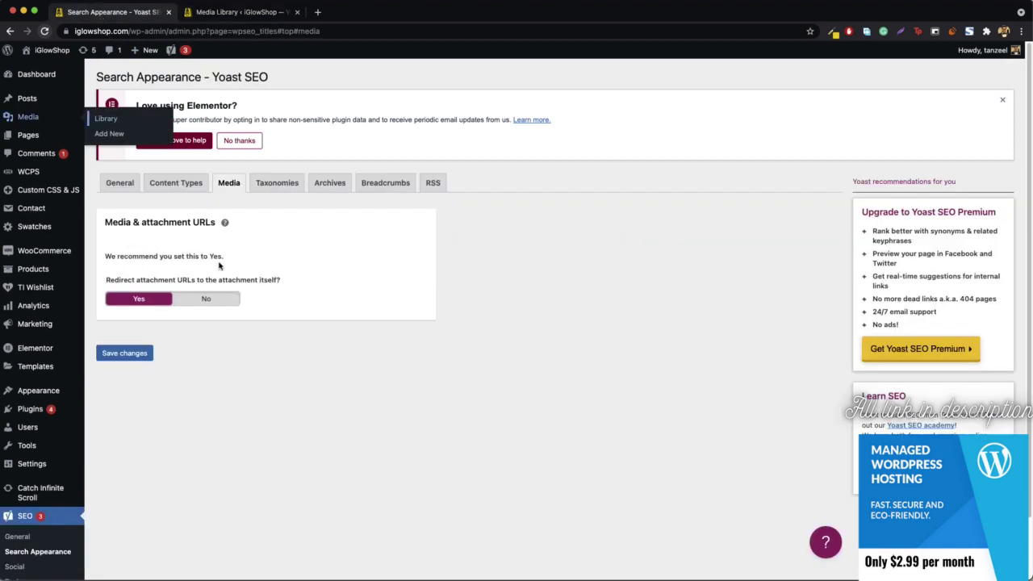
# View the attachment page of the red car image "for him" from the Media Library, and go back to the library
pyautogui.click(242, 12)
pyautogui.click(227, 257)
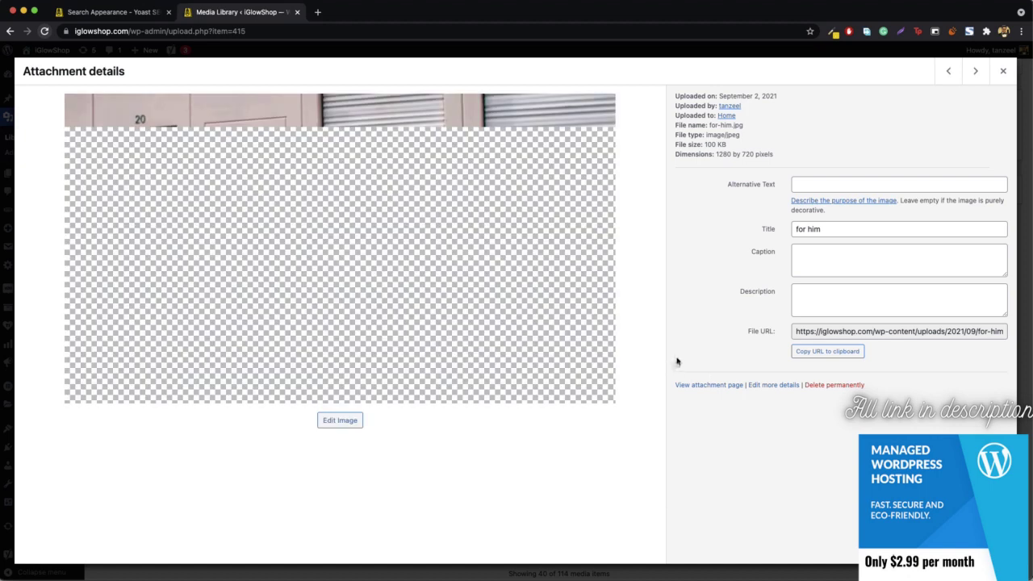
pyautogui.click(713, 386)
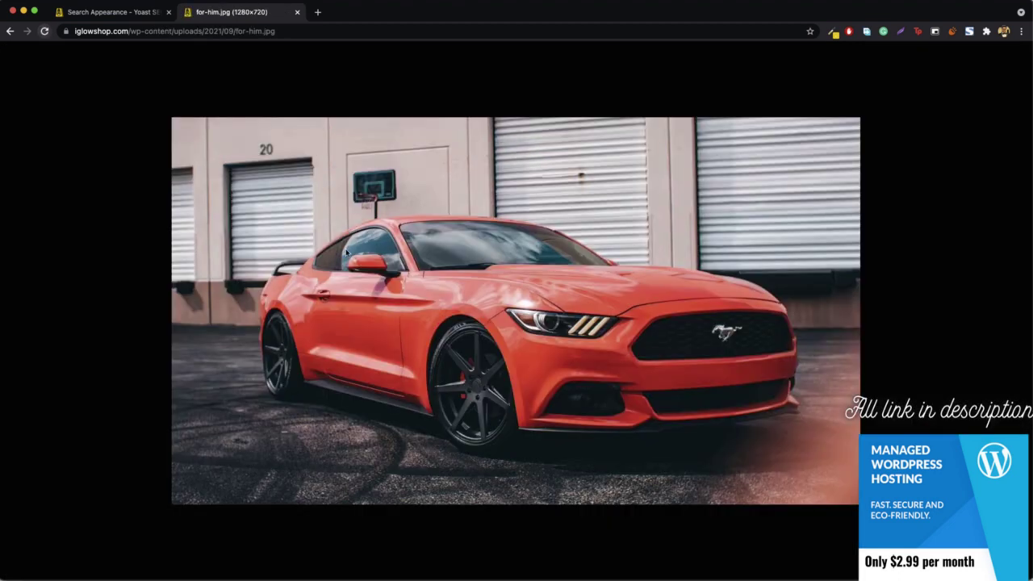
pyautogui.click(10, 33)
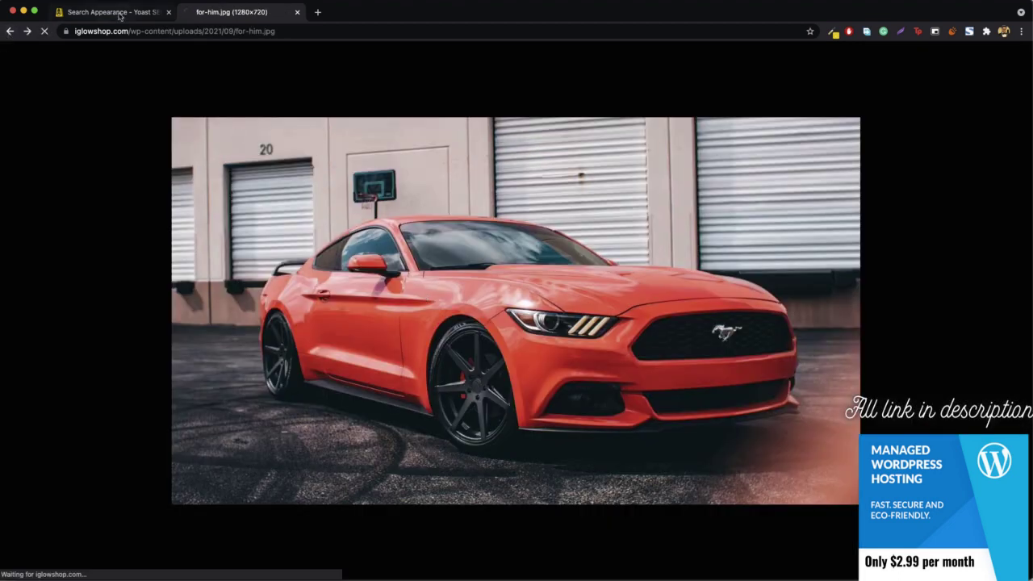
# Set the redirect of attachment URLs to the attachment itself to No and save the changes
pyautogui.click(208, 299)
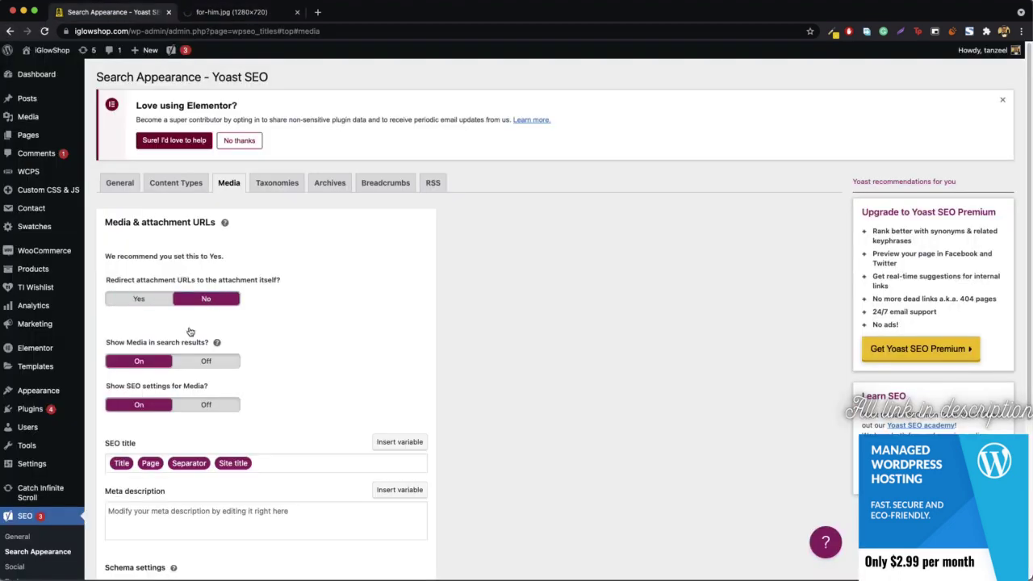
pyautogui.scroll(-4, 193, 363)
pyautogui.click(131, 534)
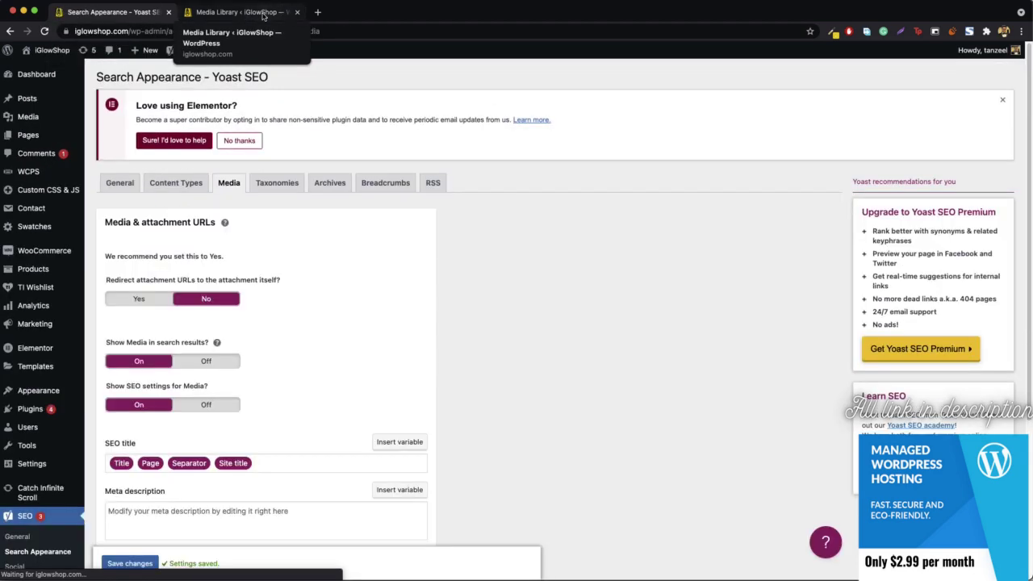
# View the red car image's attachment page again and look through its layout down to the footer
pyautogui.click(263, 14)
pyautogui.click(700, 388)
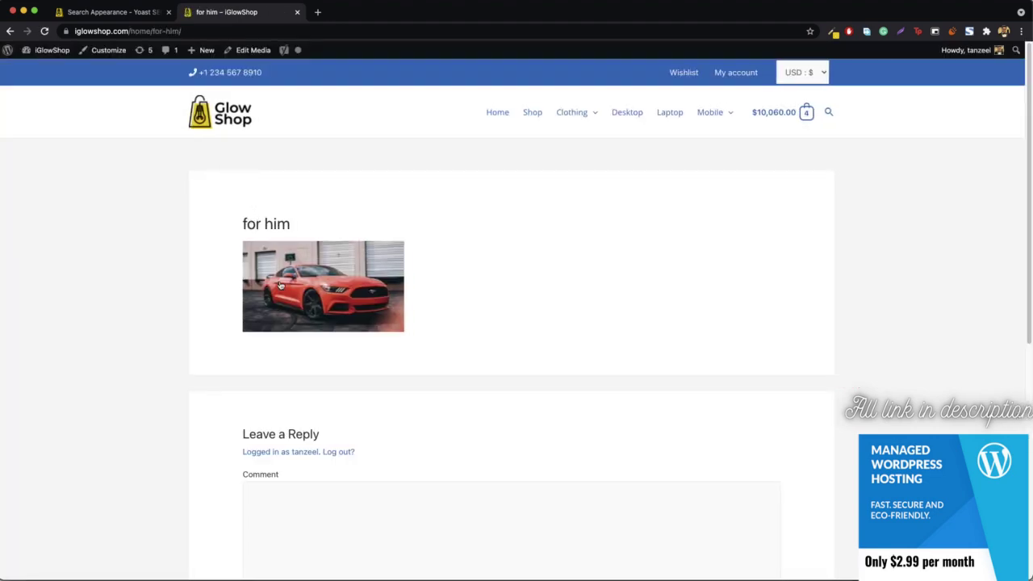
pyautogui.scroll(-5, 302, 430)
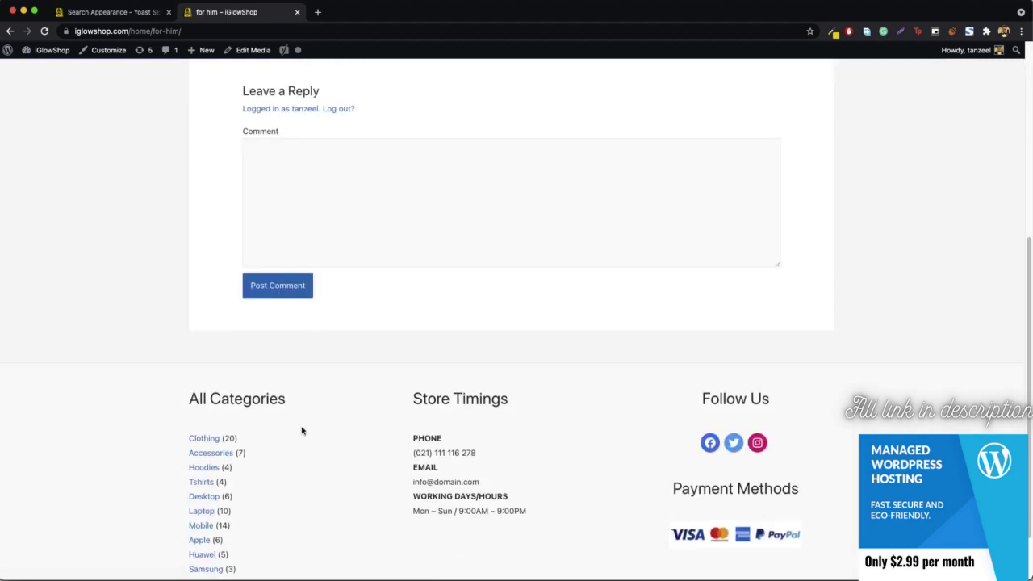
pyautogui.scroll(5, 273, 170)
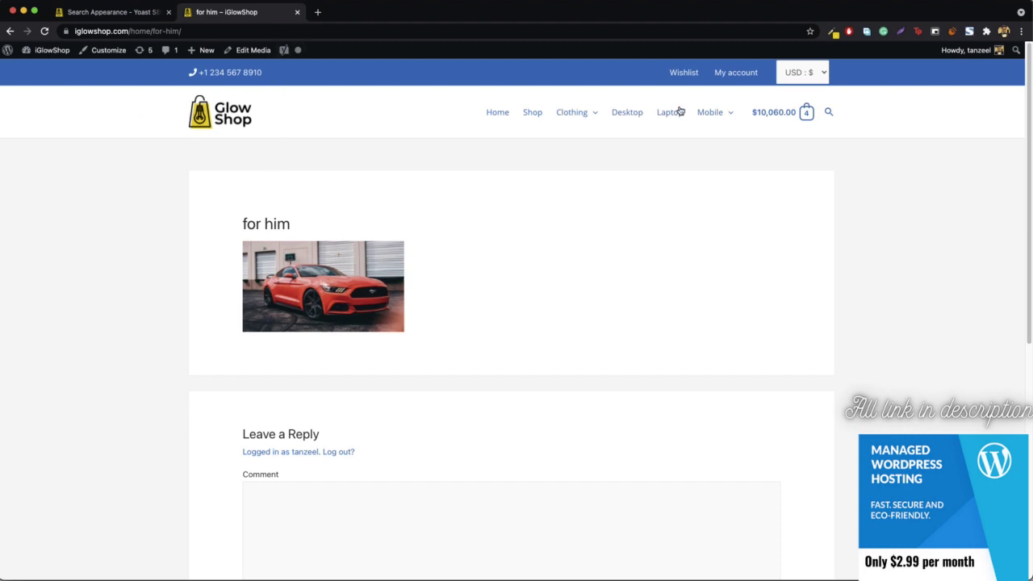
# Set the redirect of attachment URLs to the attachment itself back to Yes and save the changes
pyautogui.click(134, 13)
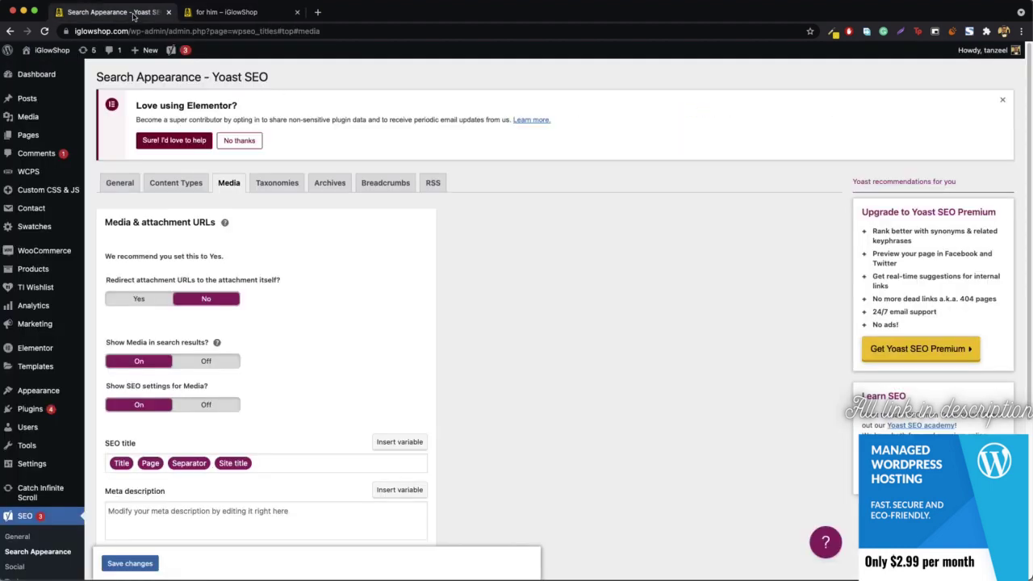
pyautogui.scroll(-1, 178, 311)
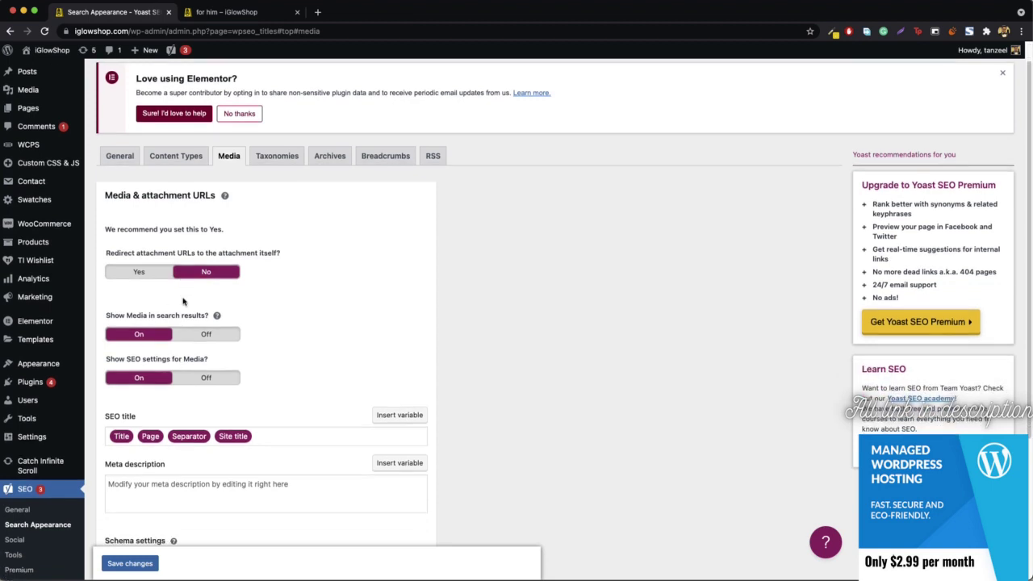
pyautogui.click(140, 272)
pyautogui.click(134, 326)
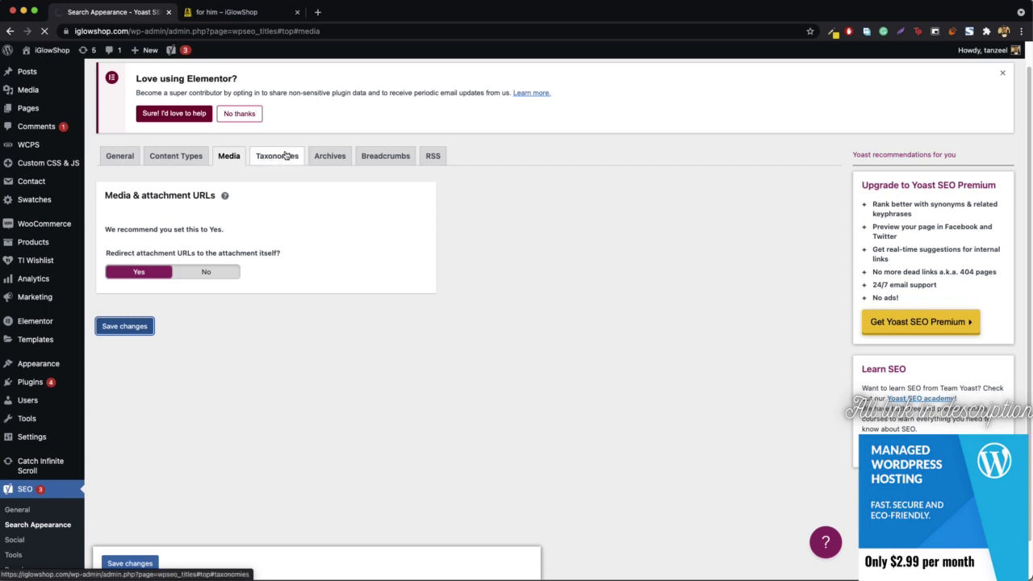
# In the Taxonomies settings, turn off both search results visibility and SEO settings for post Categories
pyautogui.click(272, 184)
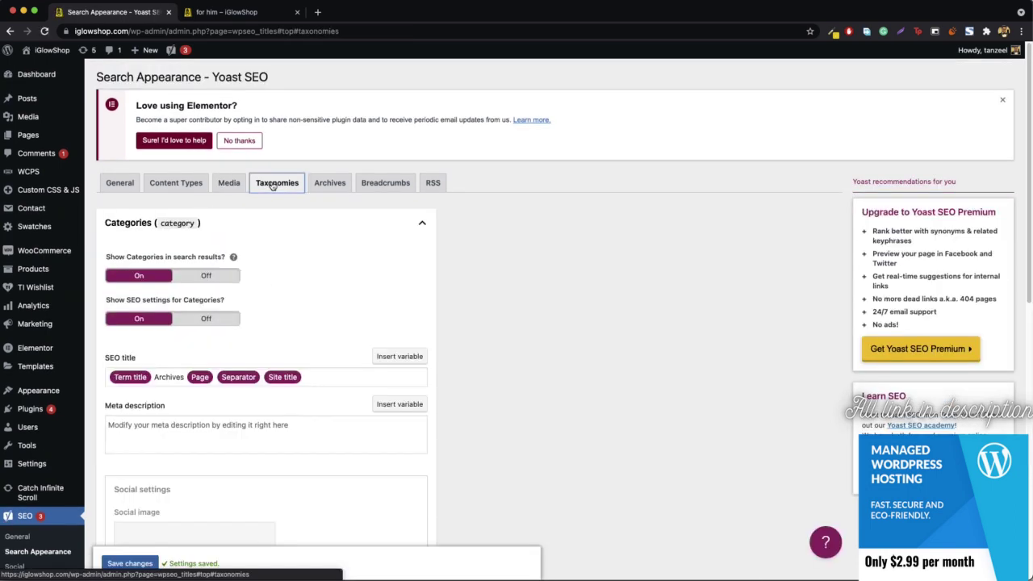
pyautogui.click(402, 232)
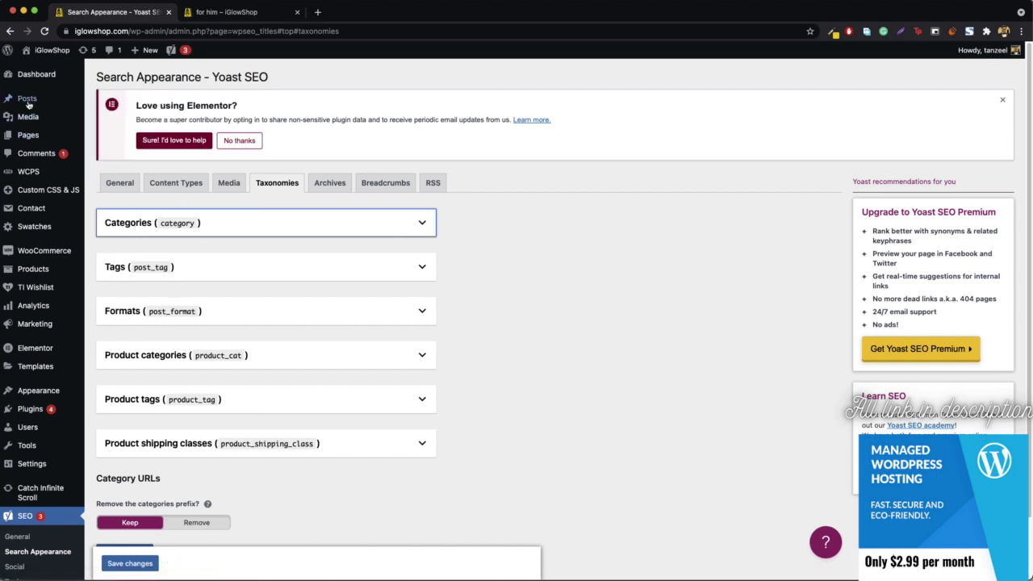
pyautogui.moveTo(90, 123)
pyautogui.click(201, 215)
pyautogui.click(206, 276)
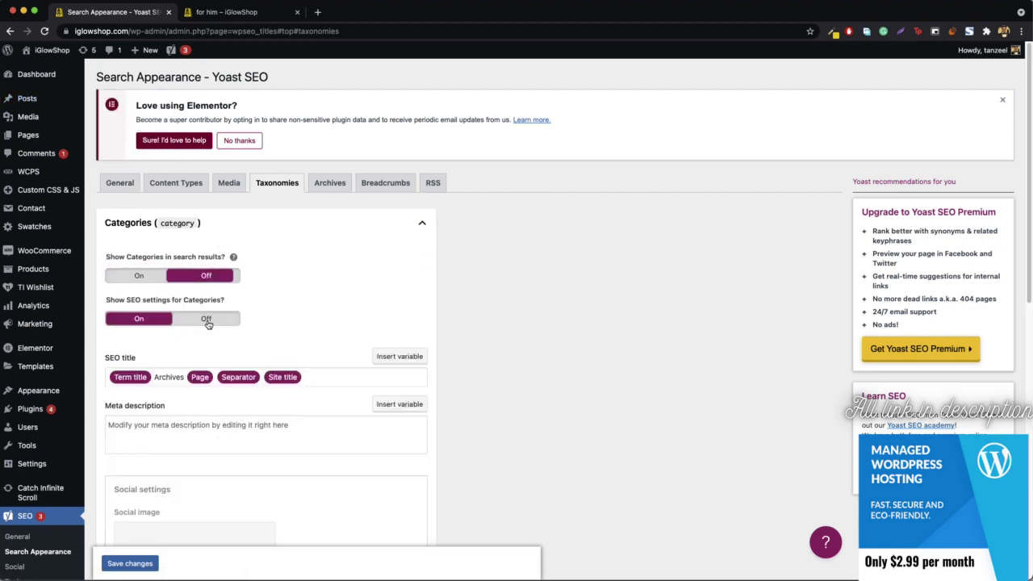
pyautogui.click(207, 322)
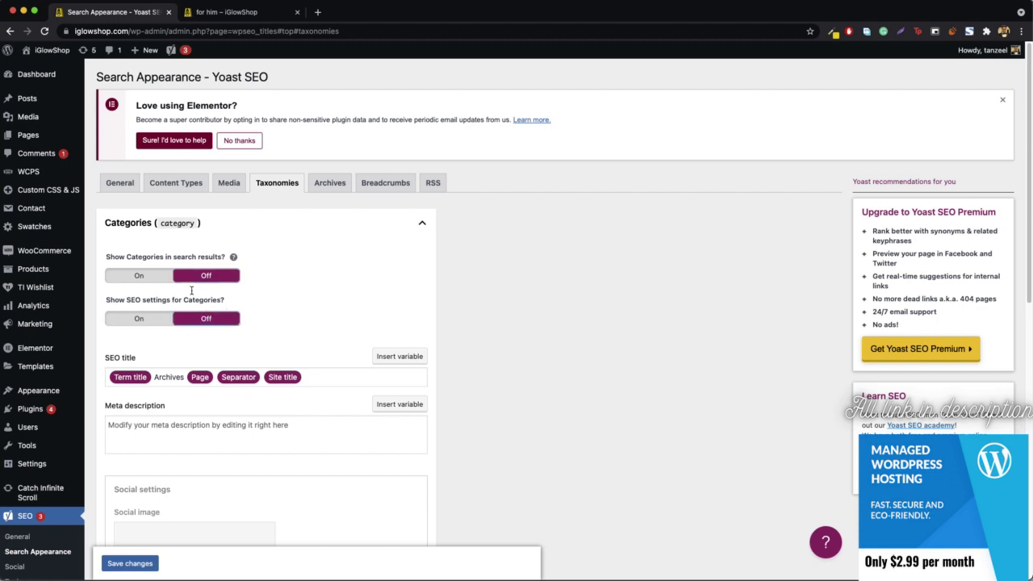
pyautogui.click(286, 227)
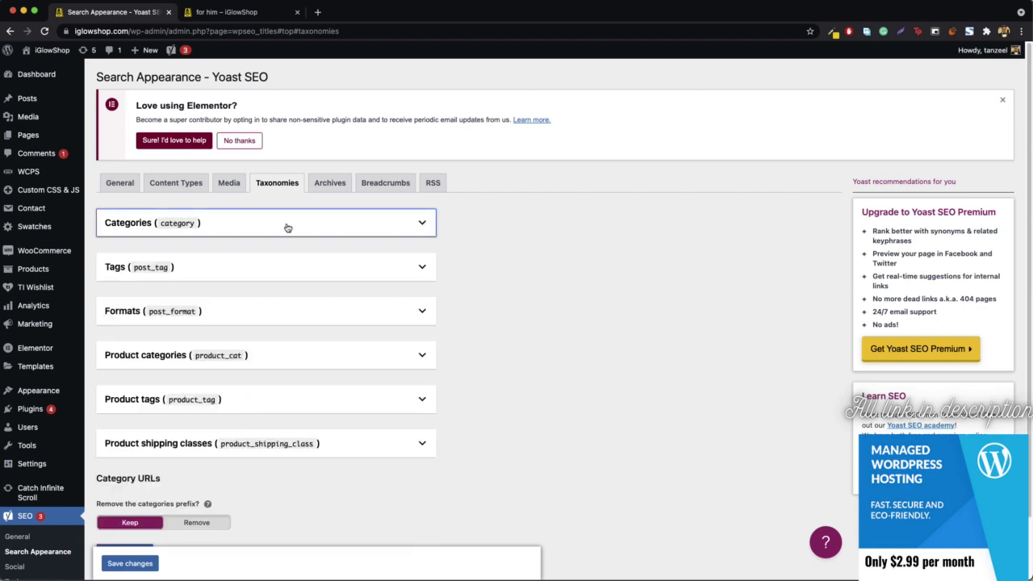
# Turn off both search results visibility and SEO settings for post Tags
pyautogui.click(217, 276)
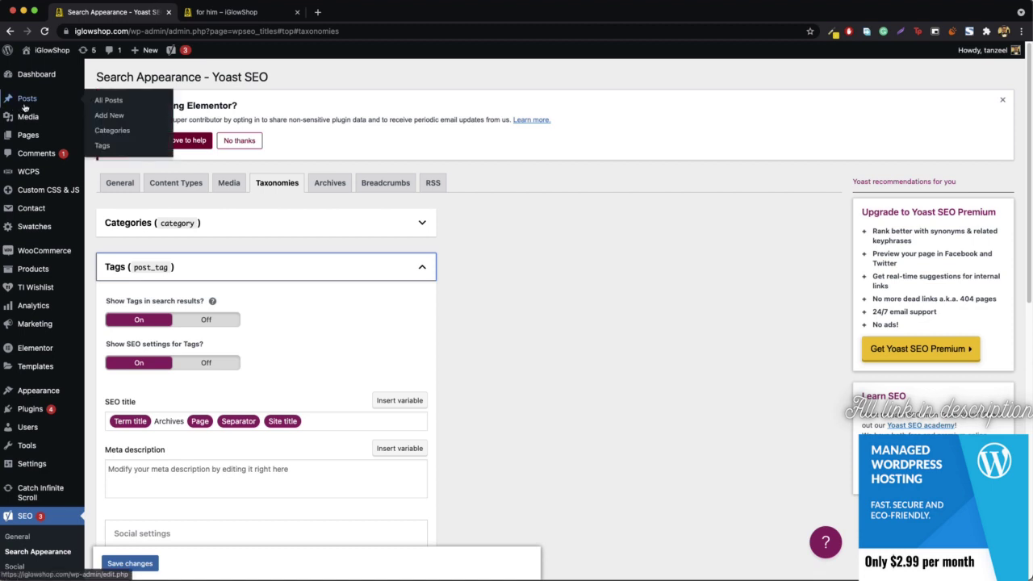
pyautogui.click(208, 321)
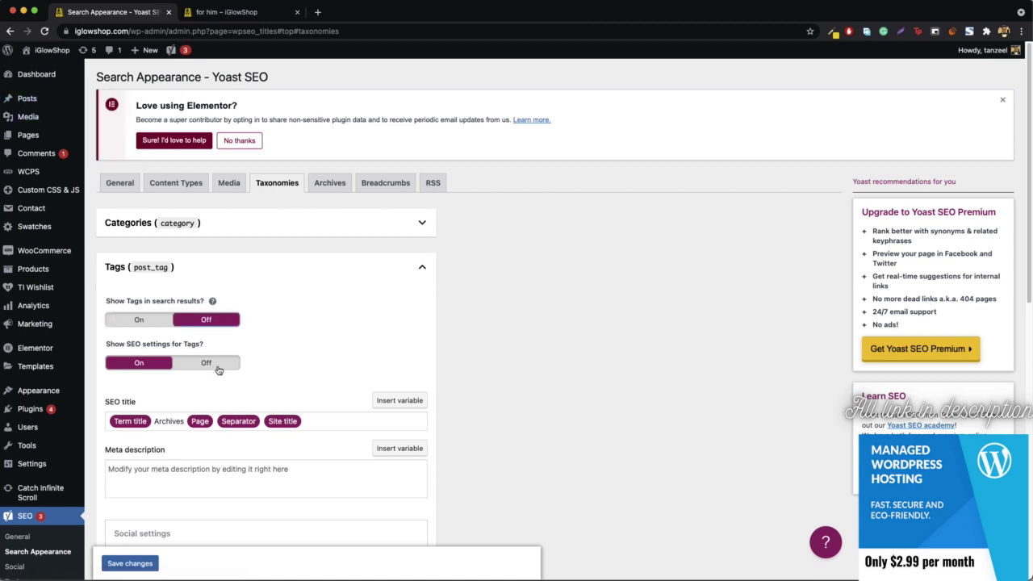
pyautogui.click(205, 363)
pyautogui.click(228, 266)
# Review the archive and search visibility settings of the Formats taxonomy
pyautogui.click(196, 319)
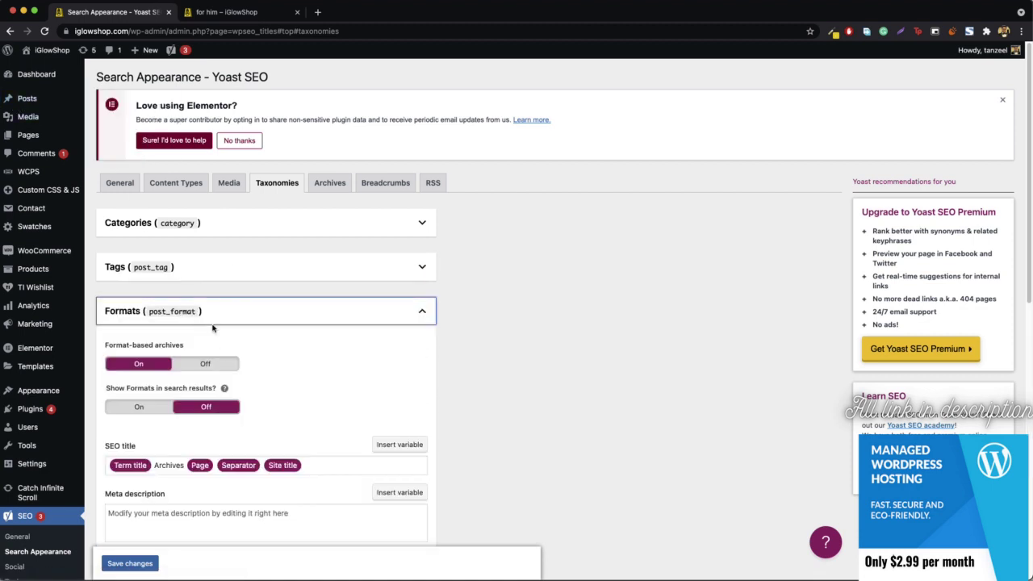
pyautogui.scroll(-2, 175, 268)
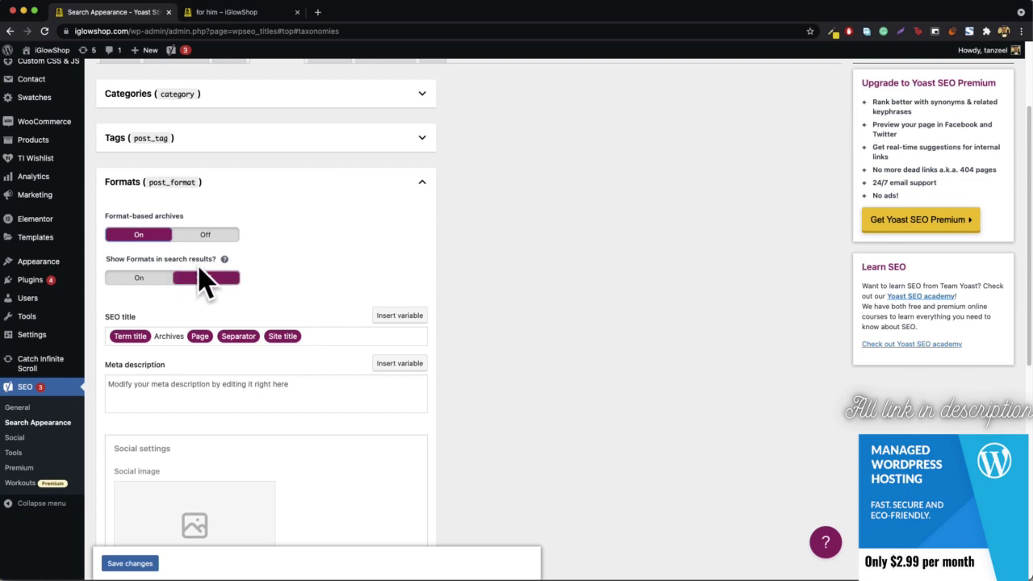
pyautogui.click(274, 195)
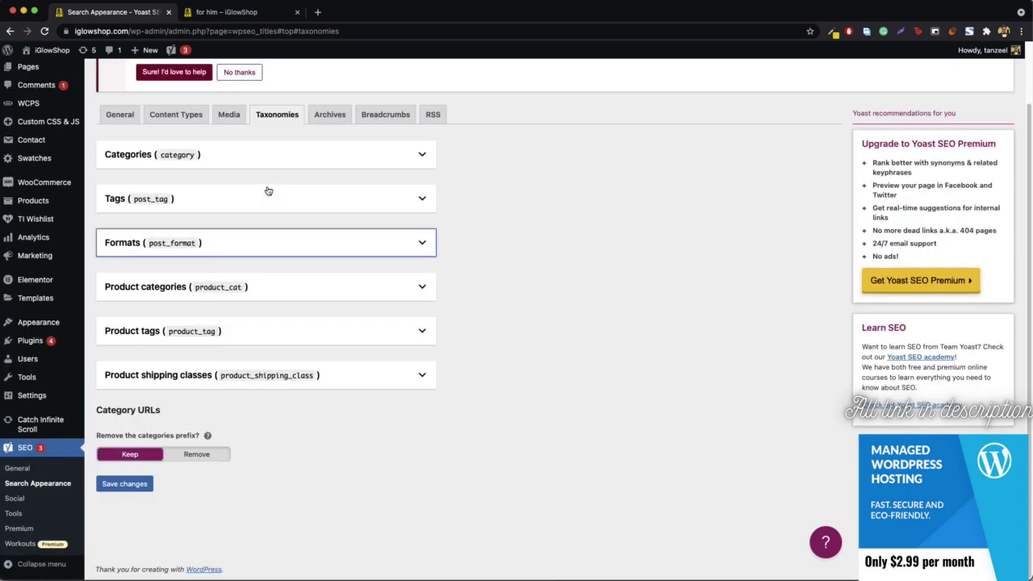
# Compare the Product categories SEO title template with the page title of the live Laptop category
pyautogui.click(239, 288)
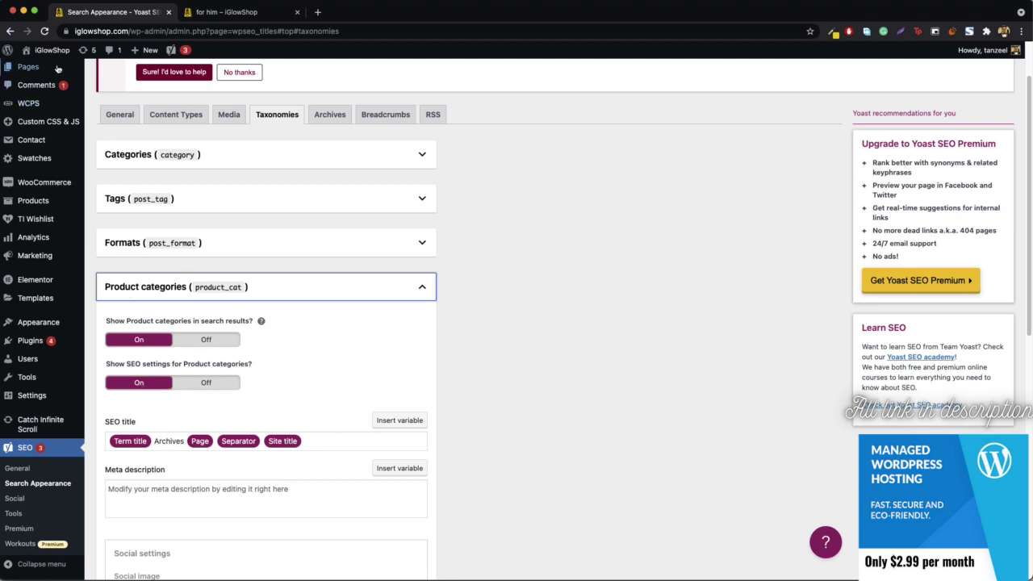
pyautogui.click(230, 12)
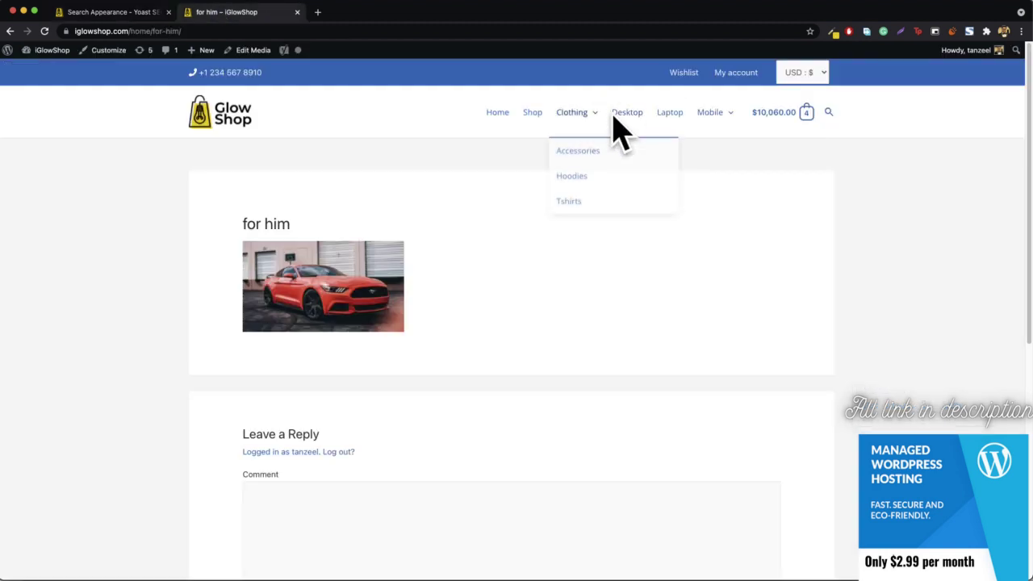
pyautogui.click(670, 113)
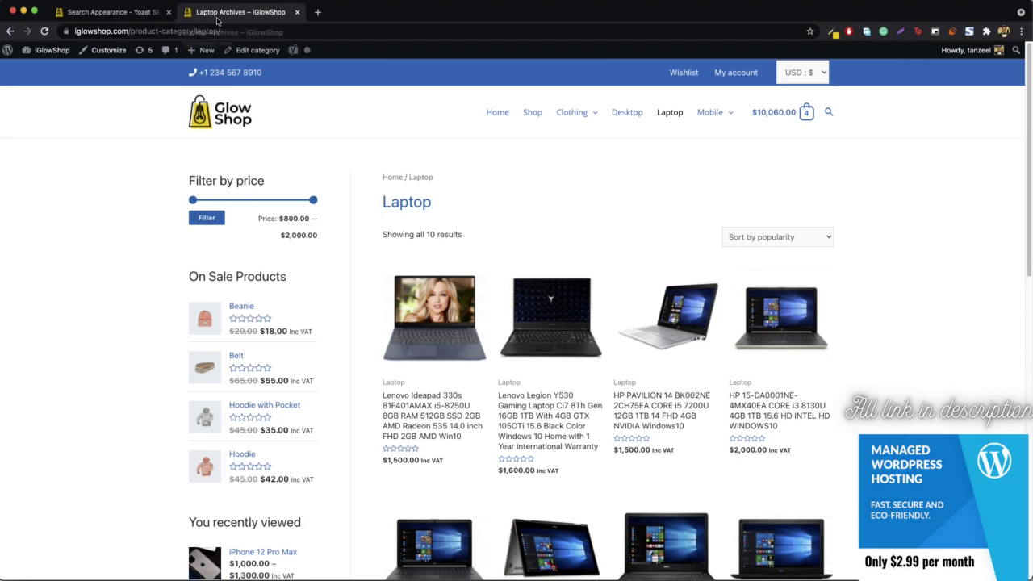
pyautogui.click(105, 12)
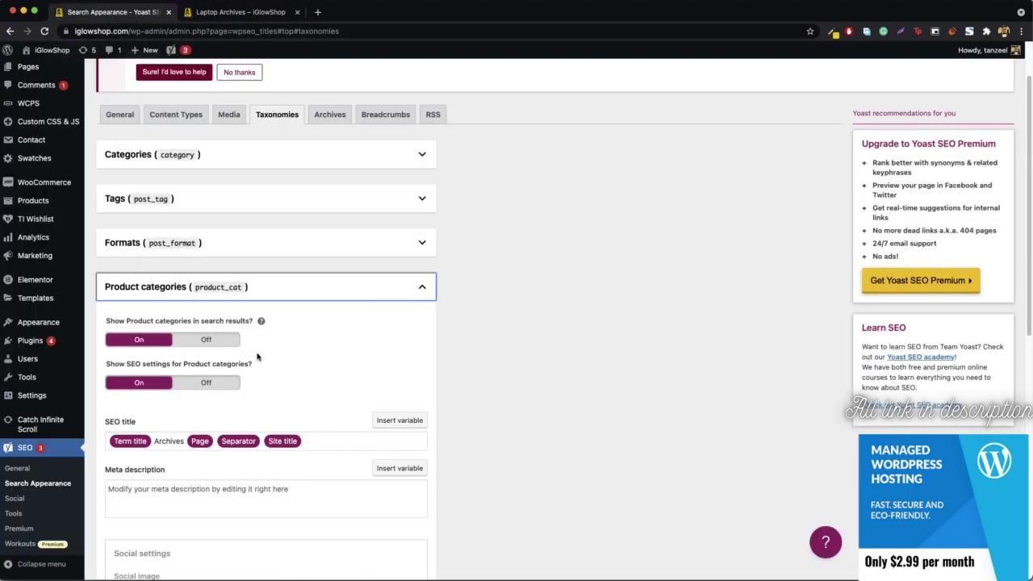
# Change the Product categories SEO title to "Buy", Term title, "@ Discounted Rates", Page, Separator, Site title, and save the changes
pyautogui.doubleClick(167, 440)
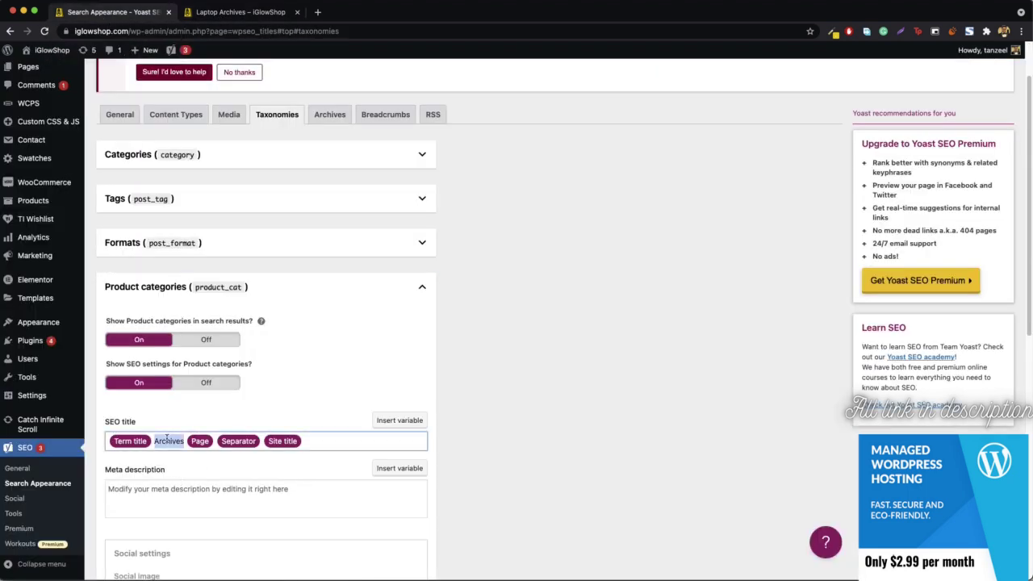
pyautogui.press('BackSpace')
pyautogui.click(108, 440)
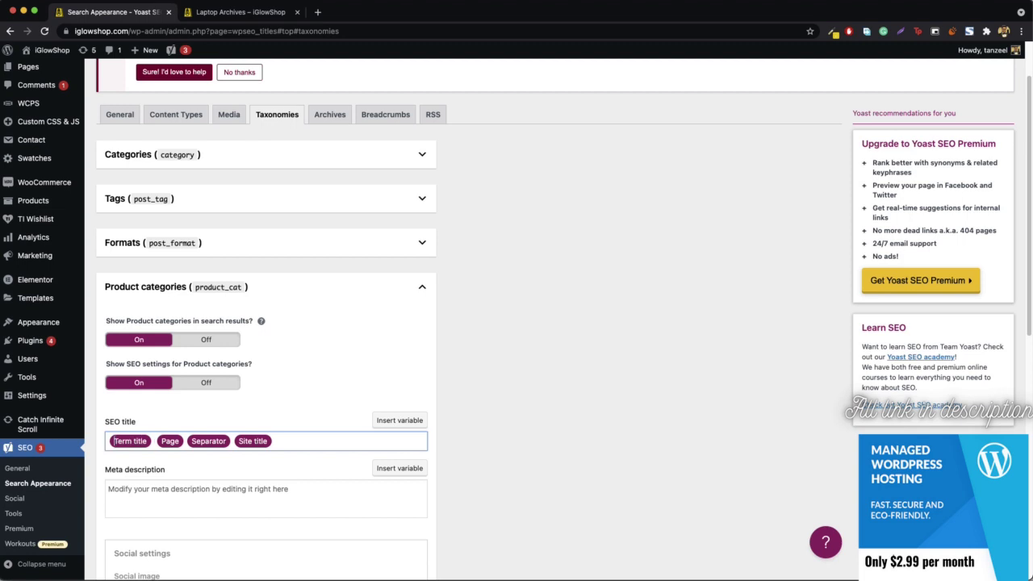
pyautogui.write('Buy!')
pyautogui.press('BackSpace')
pyautogui.press('Right')
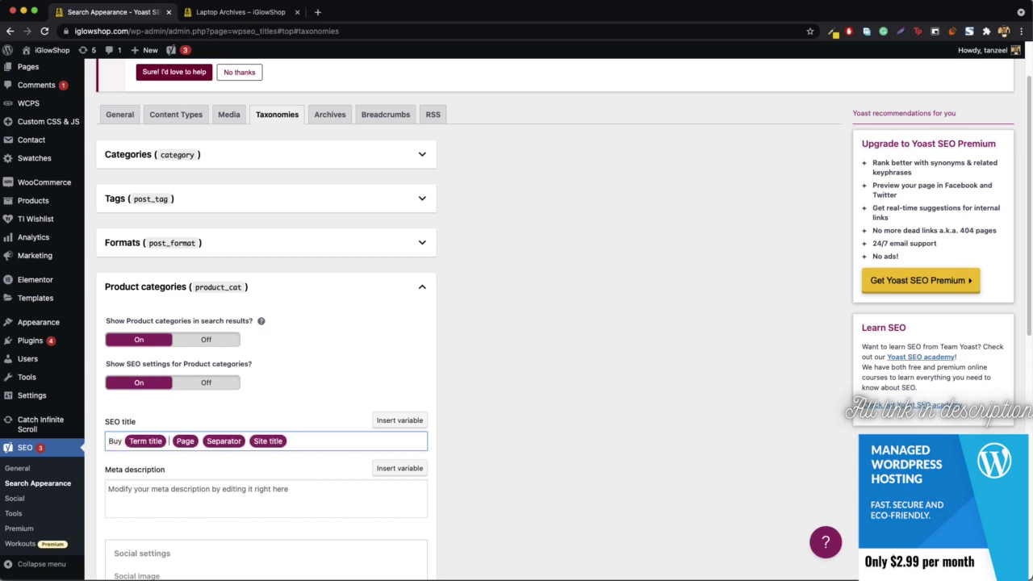
pyautogui.write('@ Do')
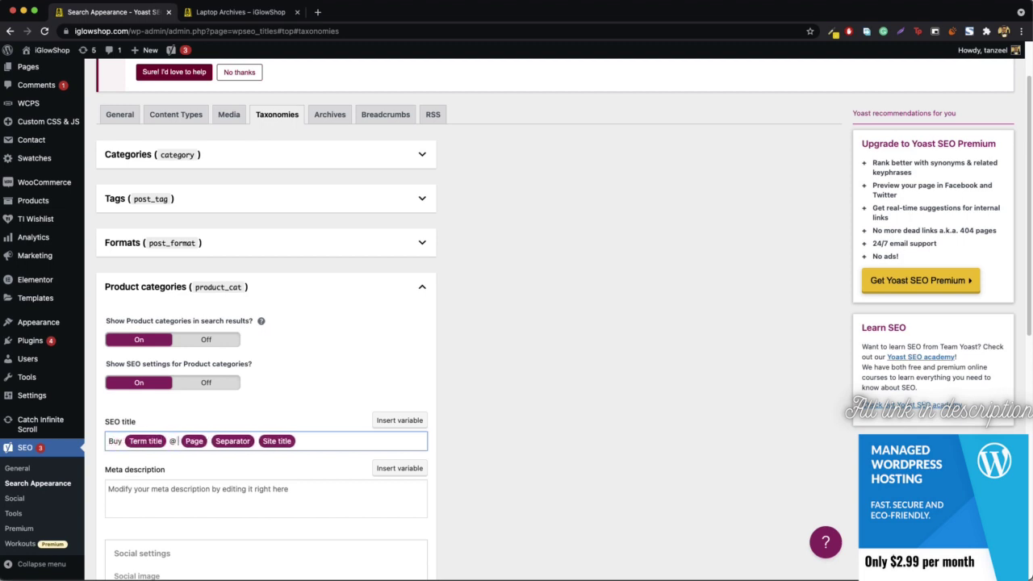
pyautogui.press('BackSpace')
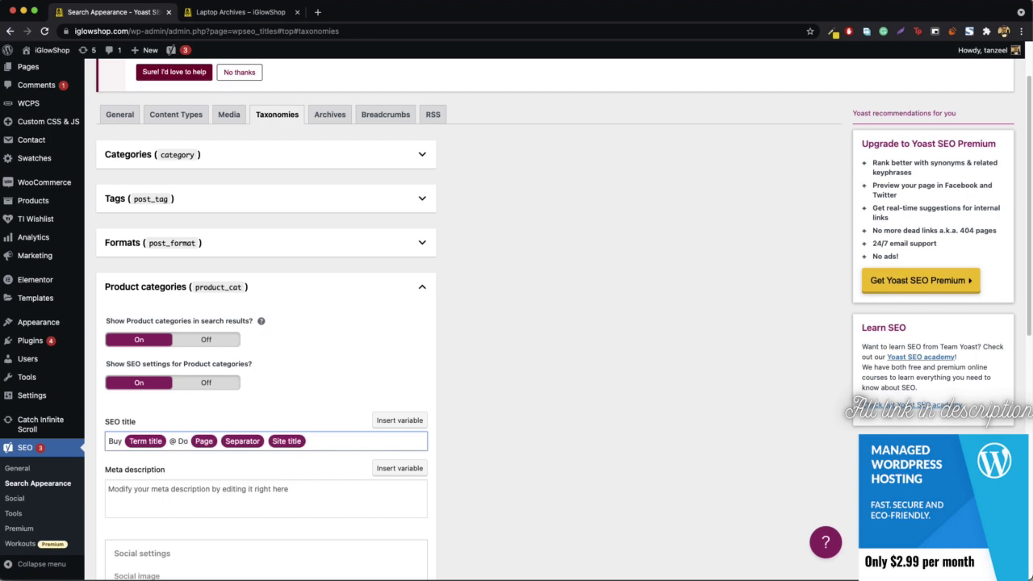
pyautogui.press('BackSpace')
pyautogui.write('iscounted Rates')
pyautogui.scroll(-5, 293, 431)
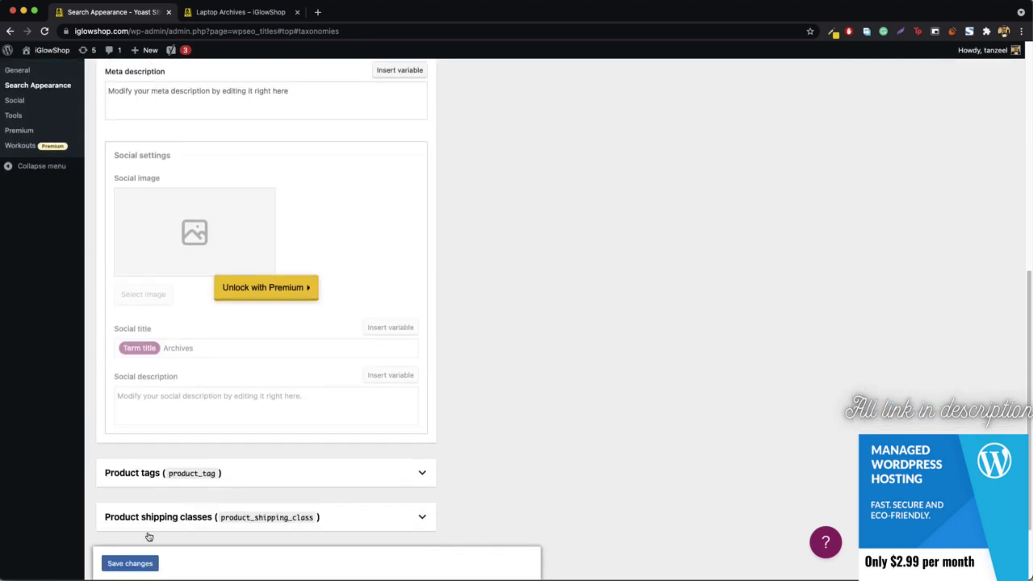
pyautogui.click(129, 563)
# Reload the live Laptop category page and check its page title
pyautogui.click(263, 12)
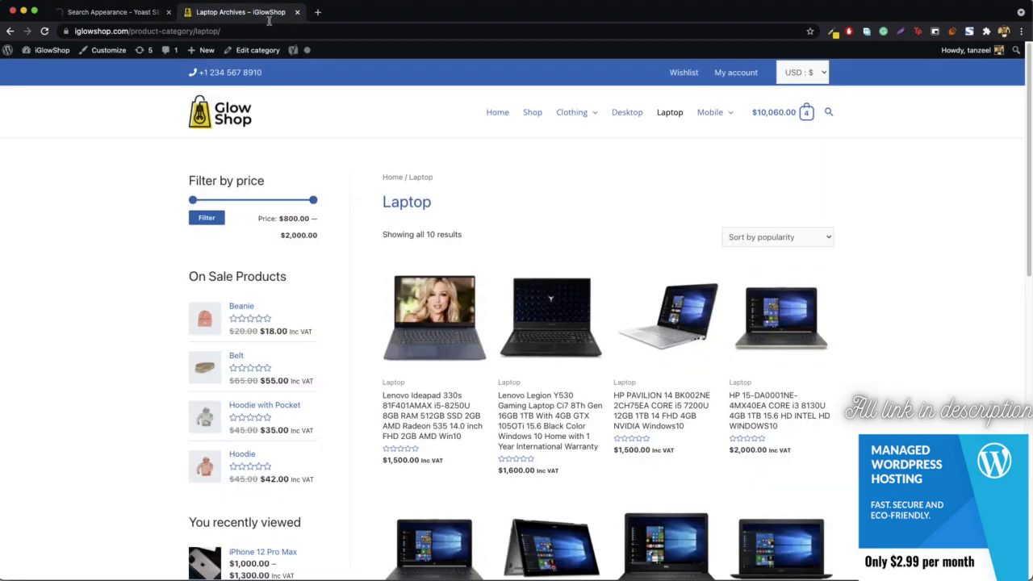
pyautogui.click(279, 32)
pyautogui.press('Return')
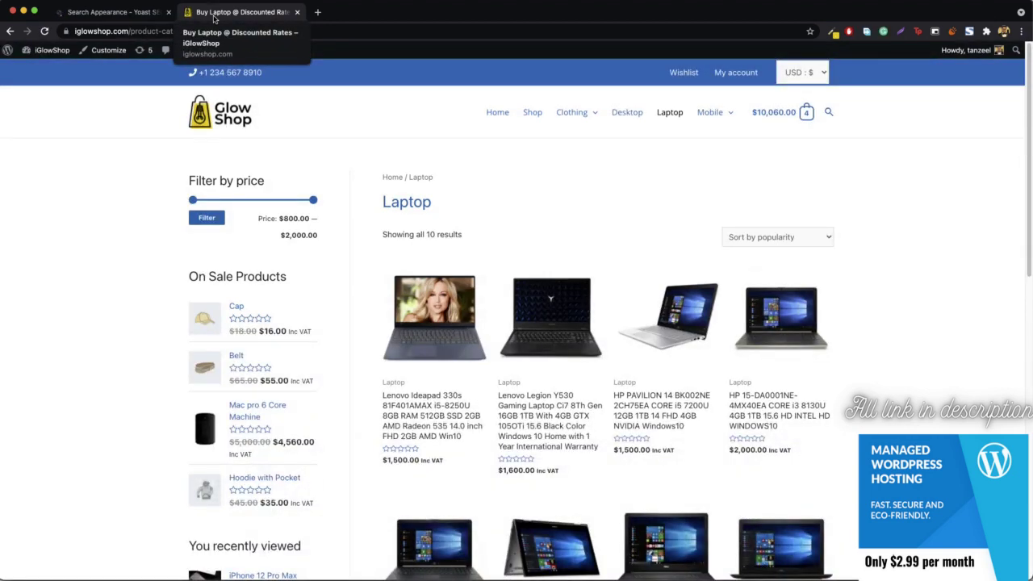
# Check the page titles of the store's Accessories, Desktop and Laptop category pages
pyautogui.moveTo(575, 112)
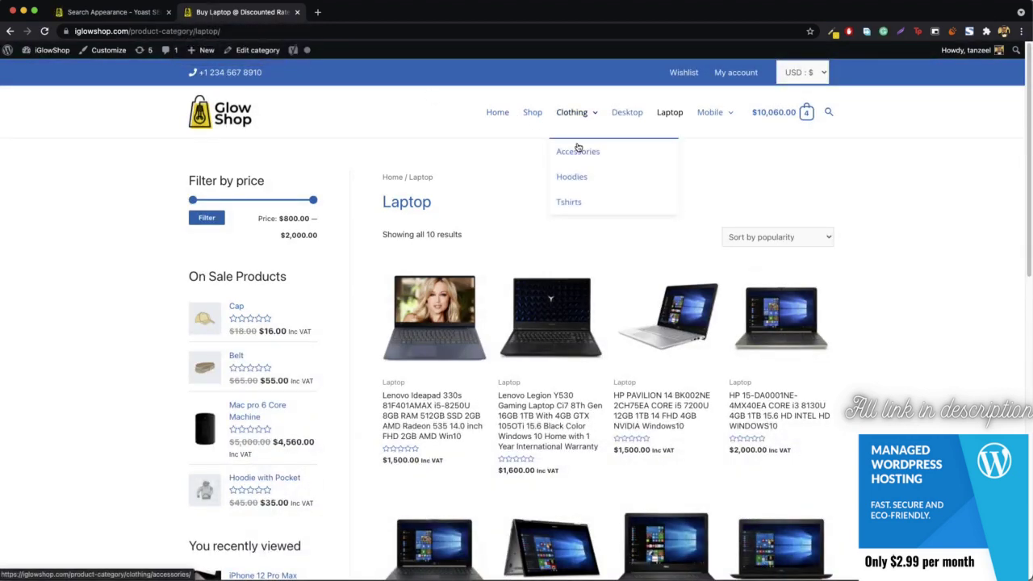
pyautogui.click(575, 159)
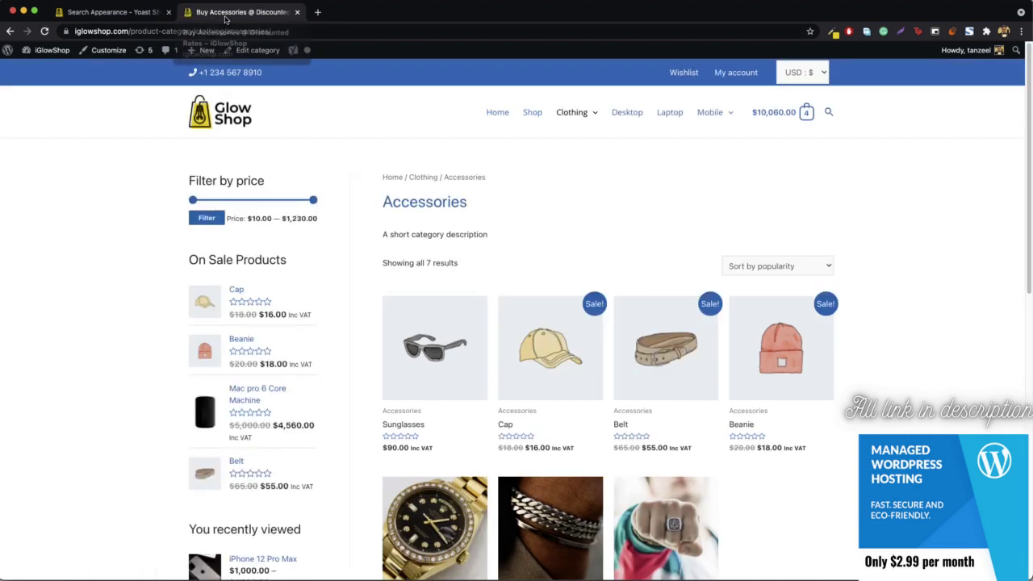
pyautogui.moveTo(590, 125)
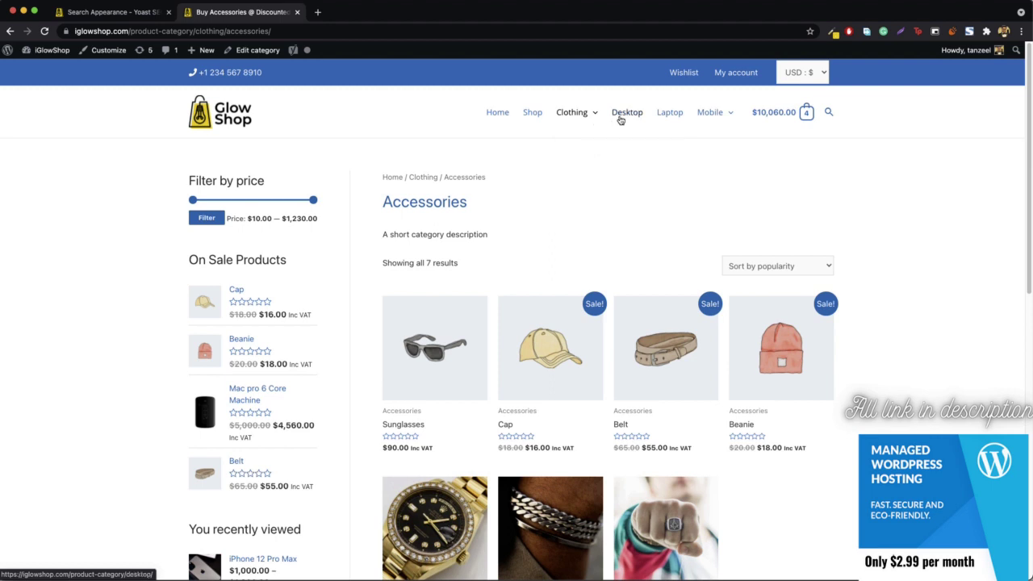
pyautogui.click(628, 117)
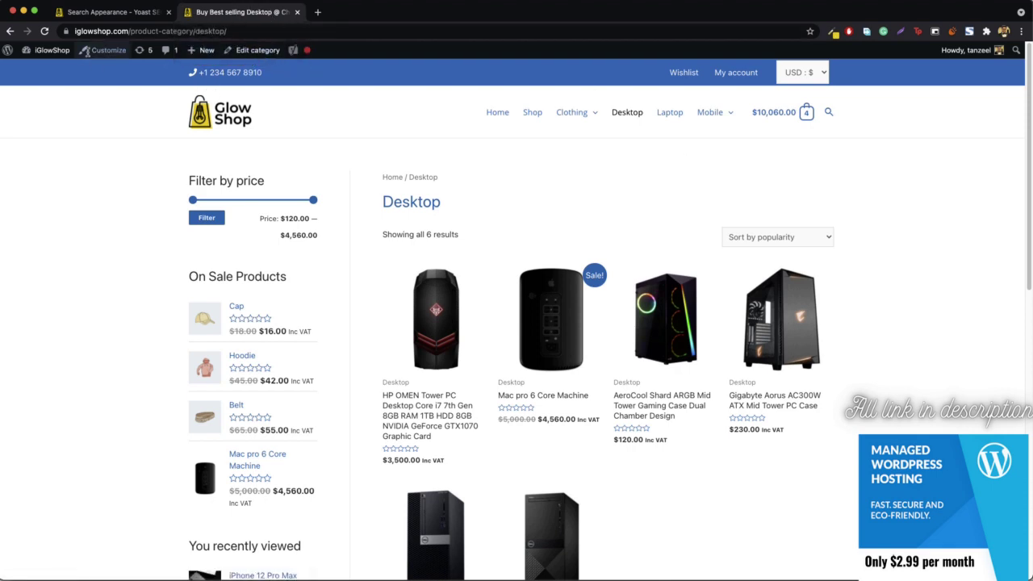
pyautogui.click(670, 119)
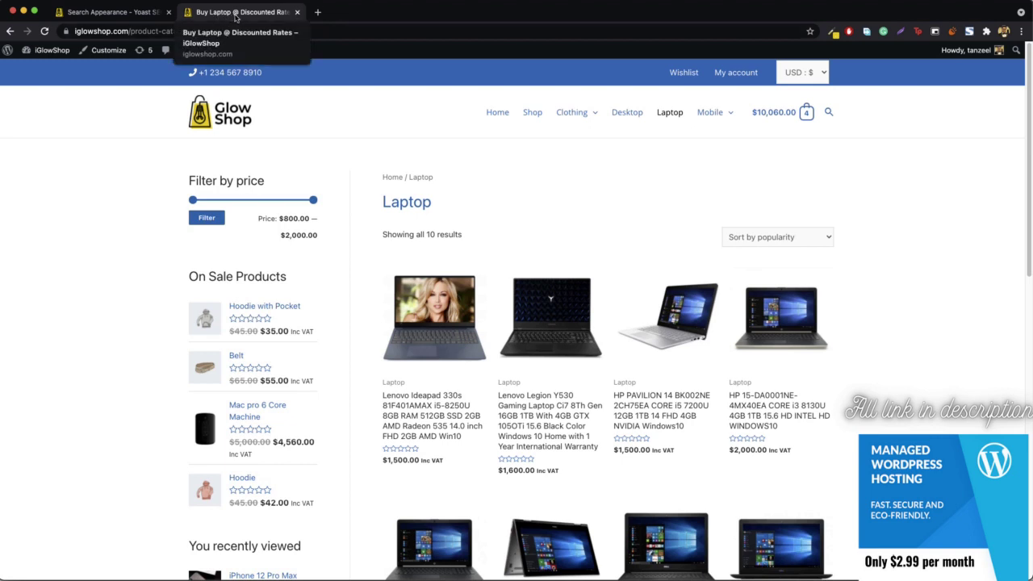
# Return to the Taxonomies settings and review the saved Product categories visibility, SEO title and social settings
pyautogui.click(111, 13)
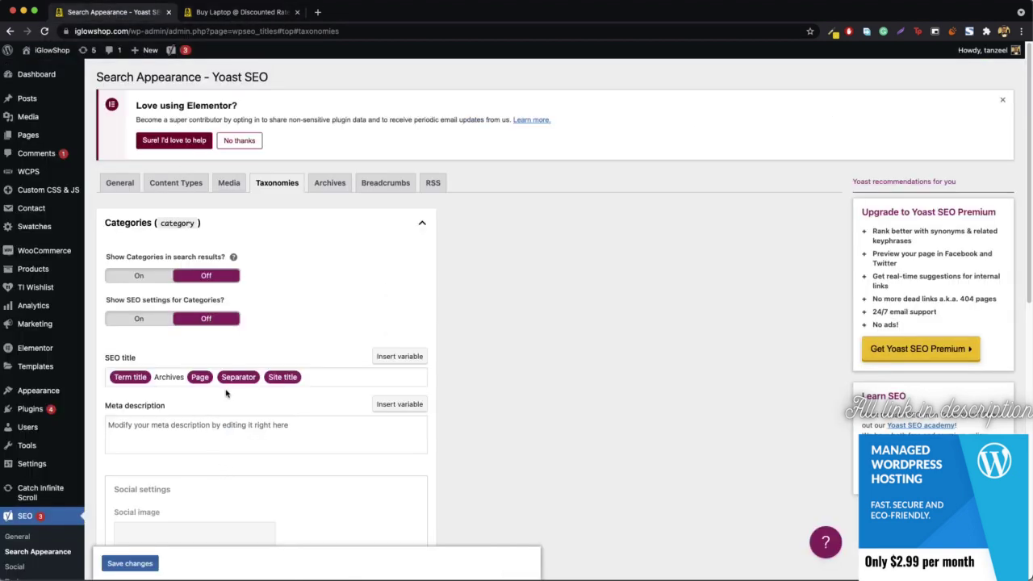
pyautogui.click(242, 240)
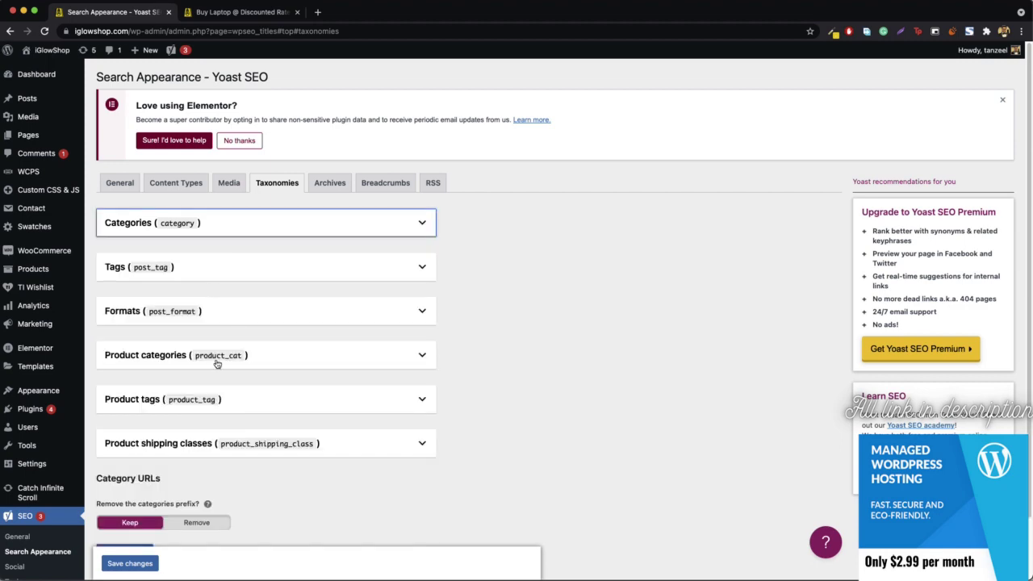
pyautogui.click(213, 368)
pyautogui.scroll(-5, 215, 369)
pyautogui.scroll(2, 214, 369)
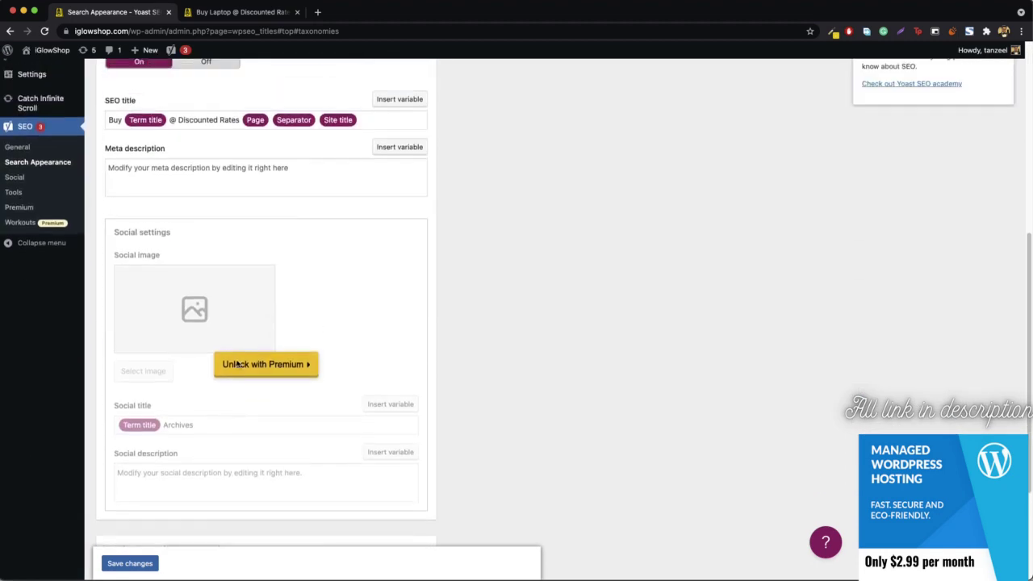
pyautogui.scroll(2, 161, 208)
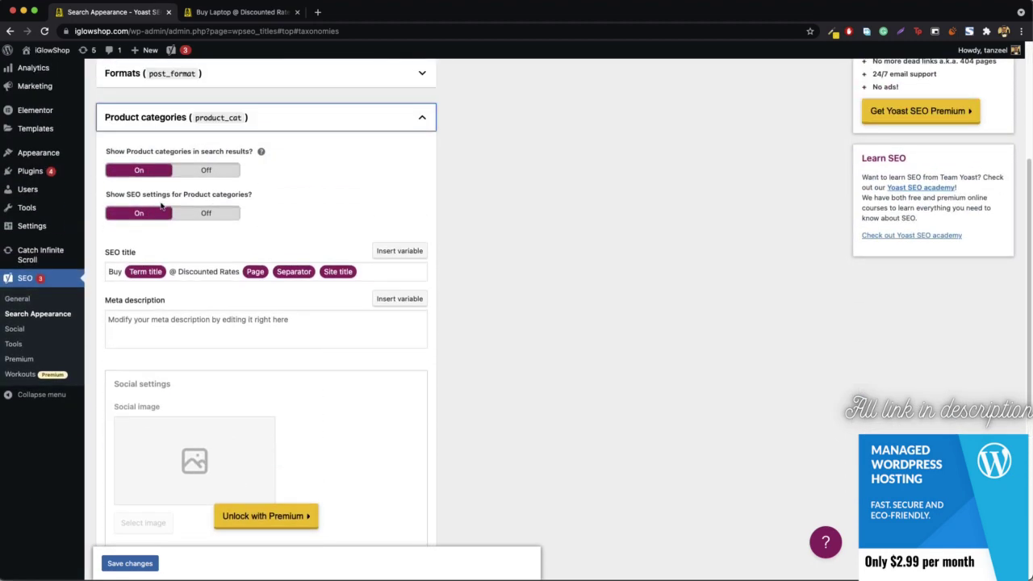
pyautogui.click(274, 122)
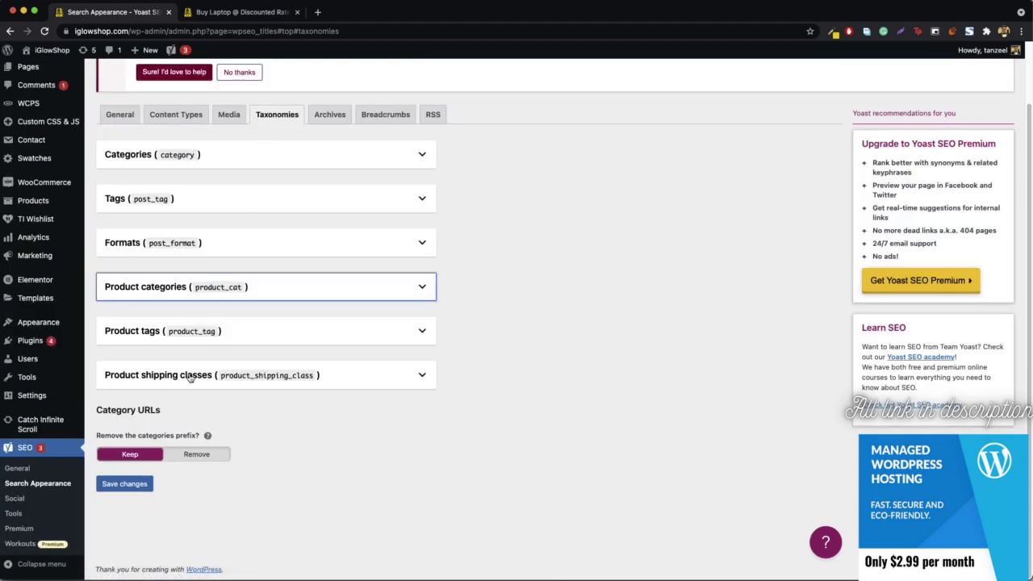
# Review the search visibility and SEO title settings of the Product tags taxonomy
pyautogui.click(198, 337)
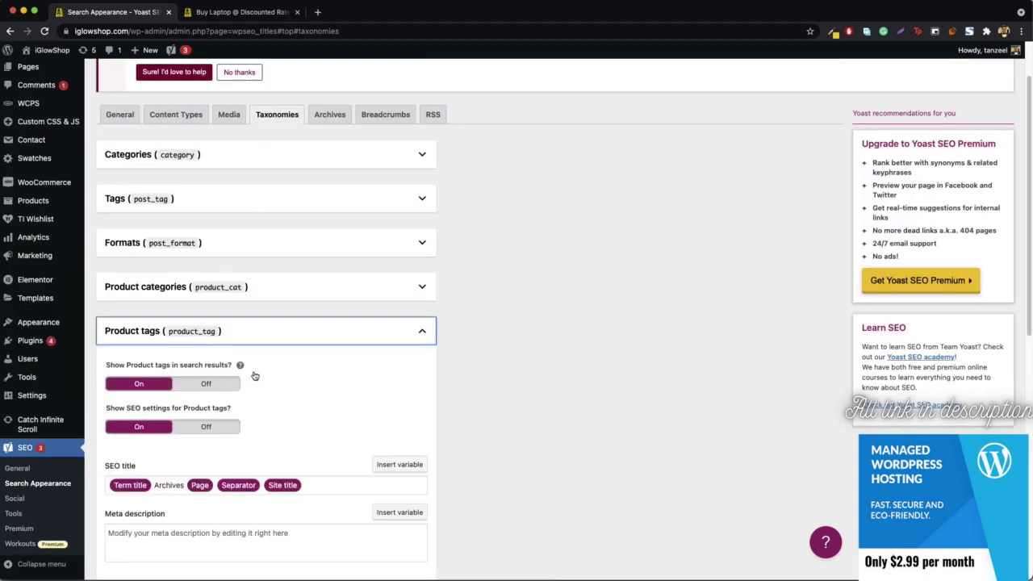
pyautogui.scroll(-1, 165, 361)
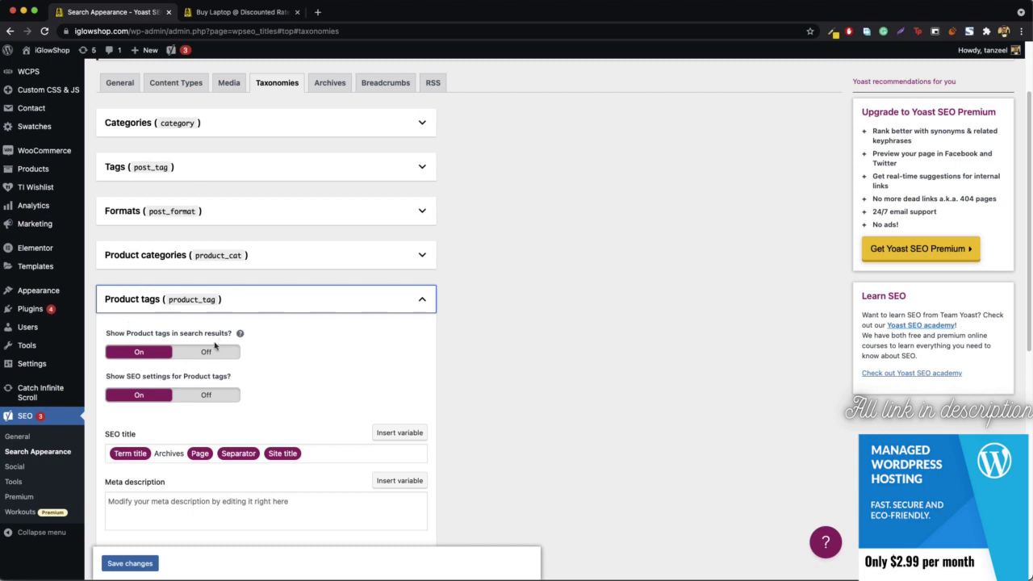
pyautogui.scroll(-3, 242, 363)
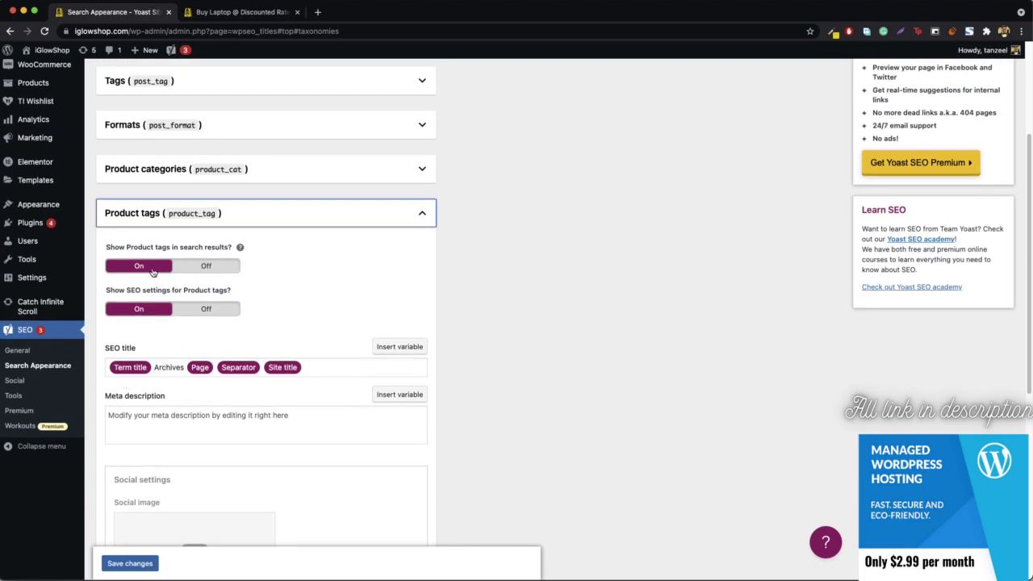
pyautogui.click(236, 221)
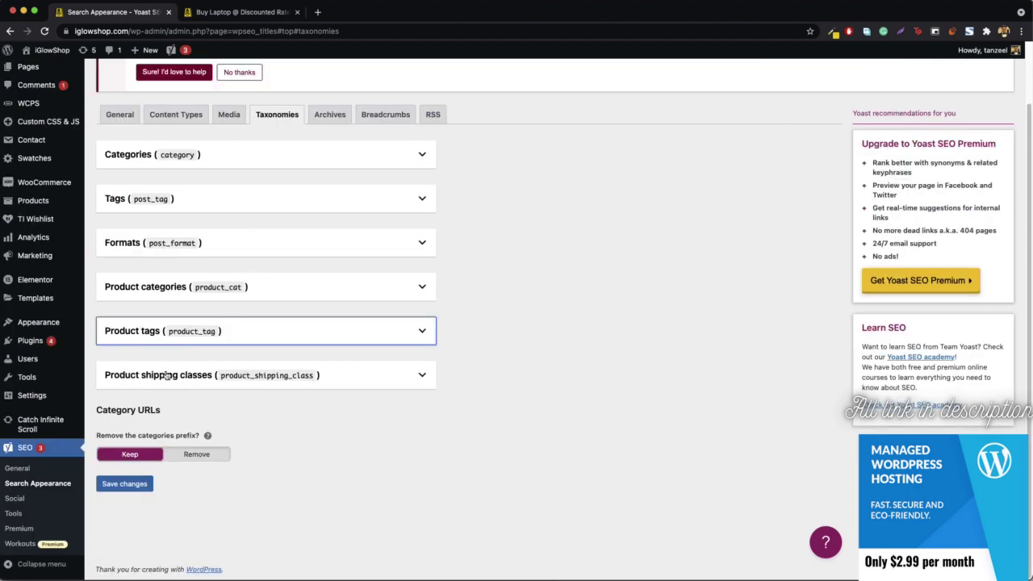
# Turn off both search results visibility and SEO settings for Product shipping classes, and save the taxonomy changes
pyautogui.click(166, 375)
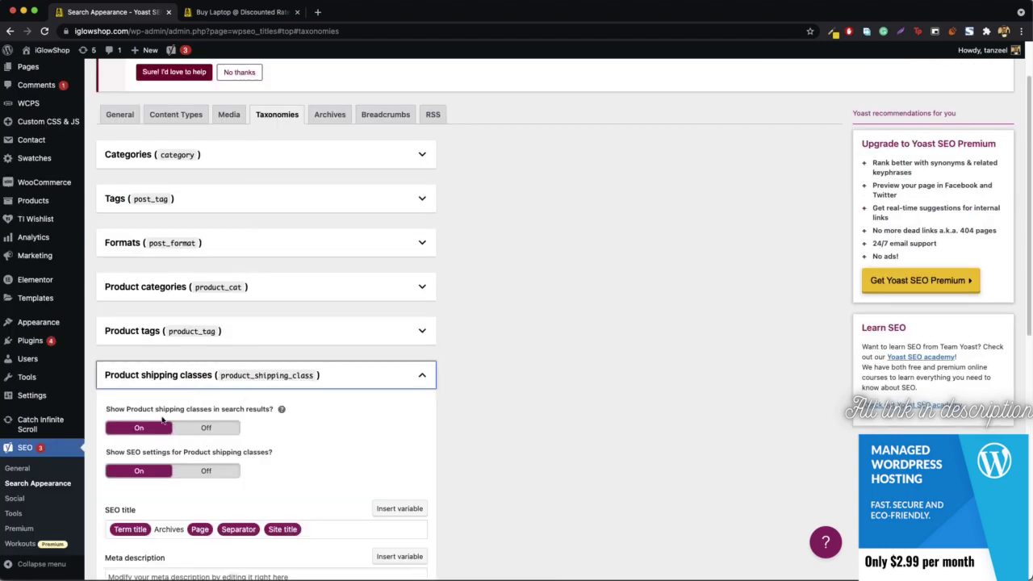
pyautogui.click(220, 429)
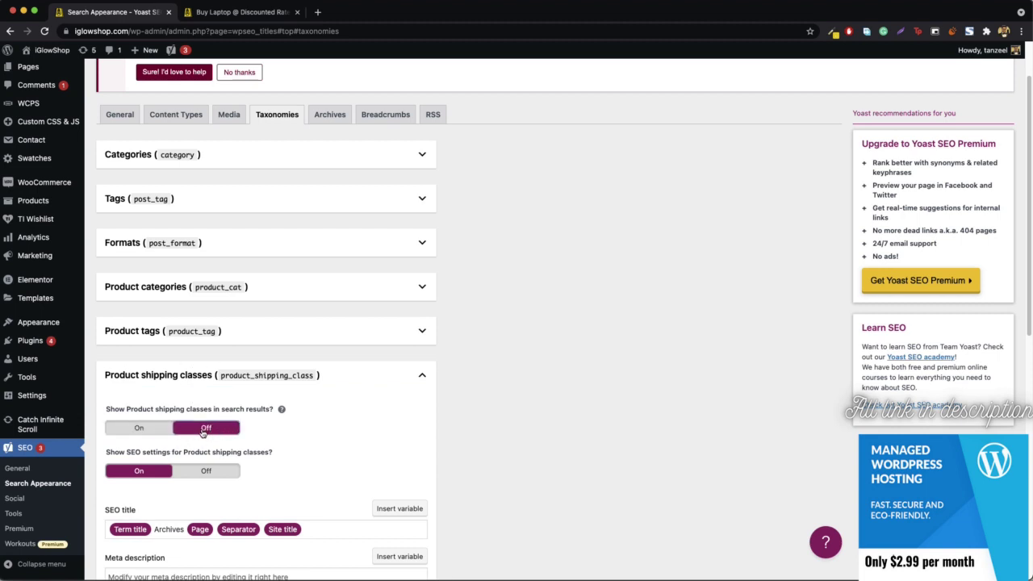
pyautogui.click(202, 473)
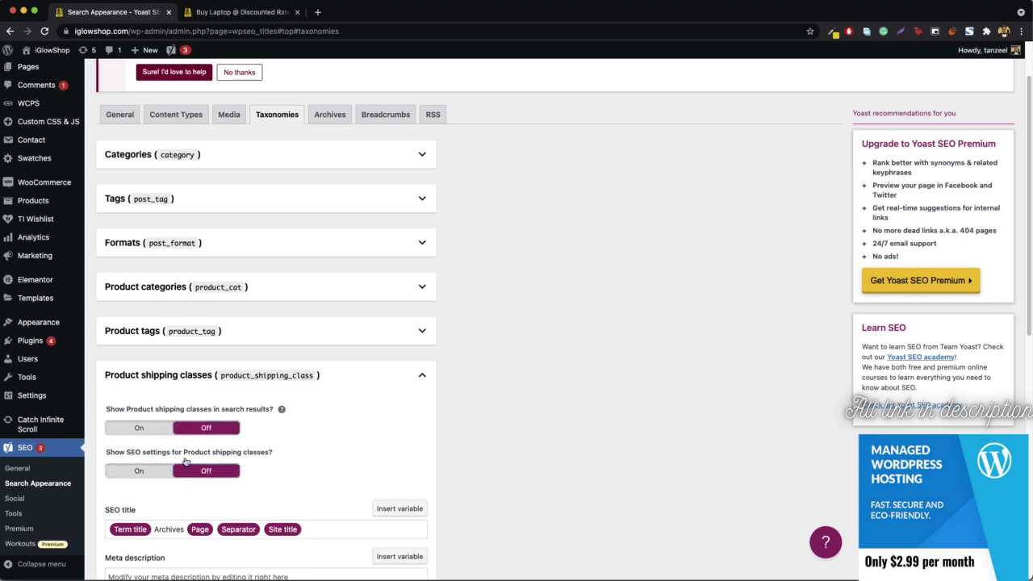
pyautogui.click(246, 384)
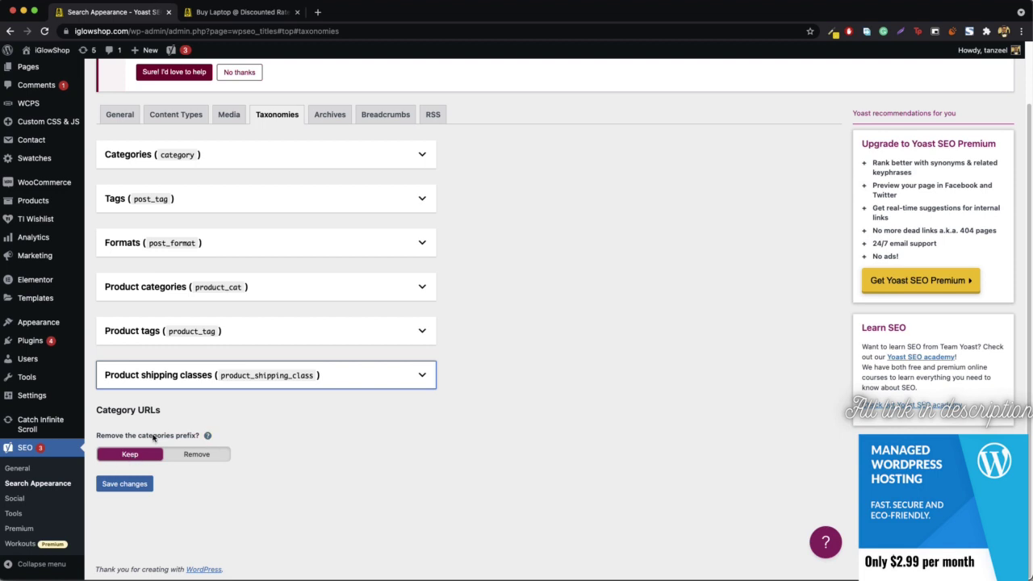
pyautogui.click(132, 484)
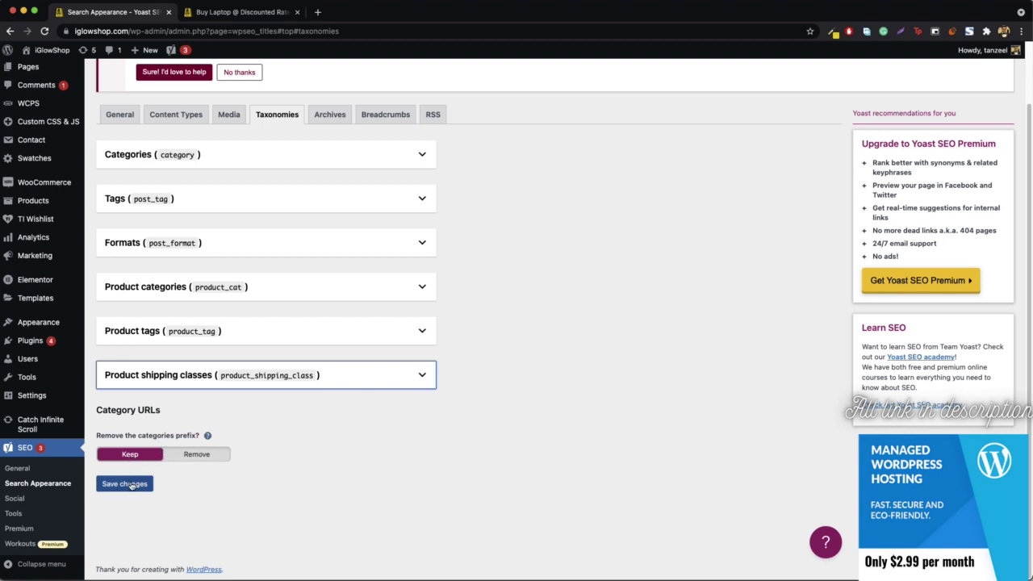
pyautogui.click(131, 484)
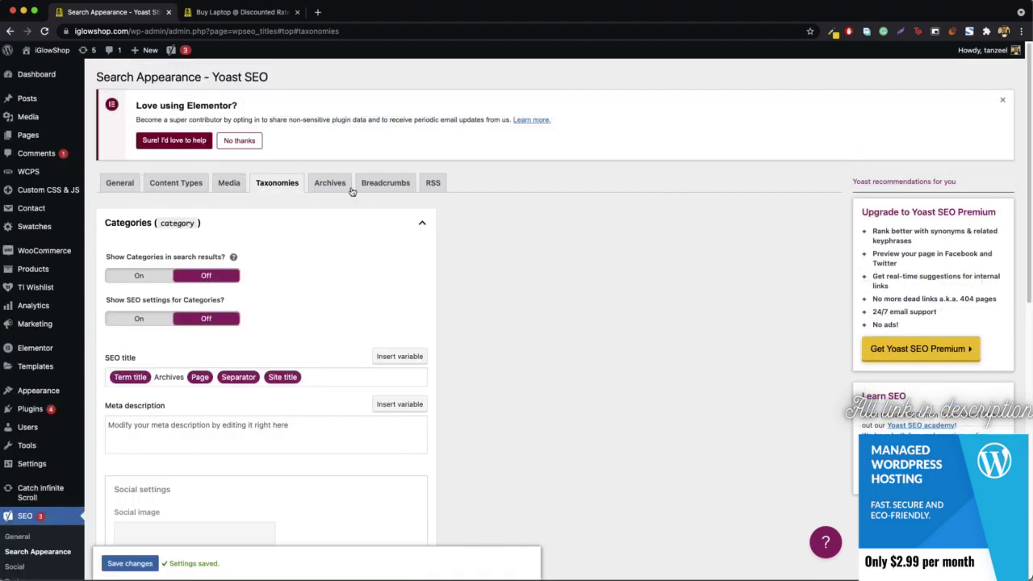
# In the Archives settings, turn off author archives
pyautogui.click(319, 189)
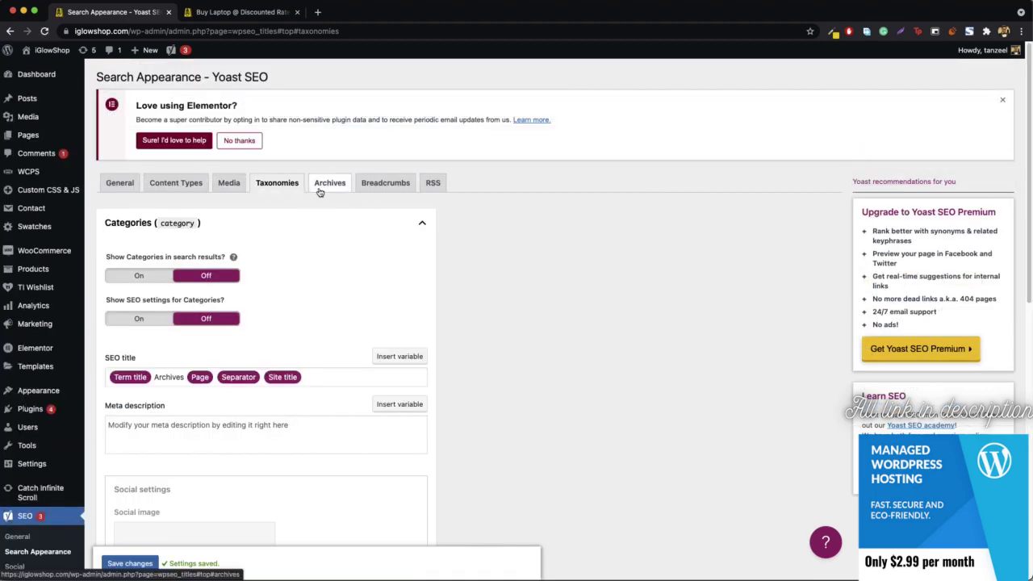
pyautogui.scroll(-2, 309, 340)
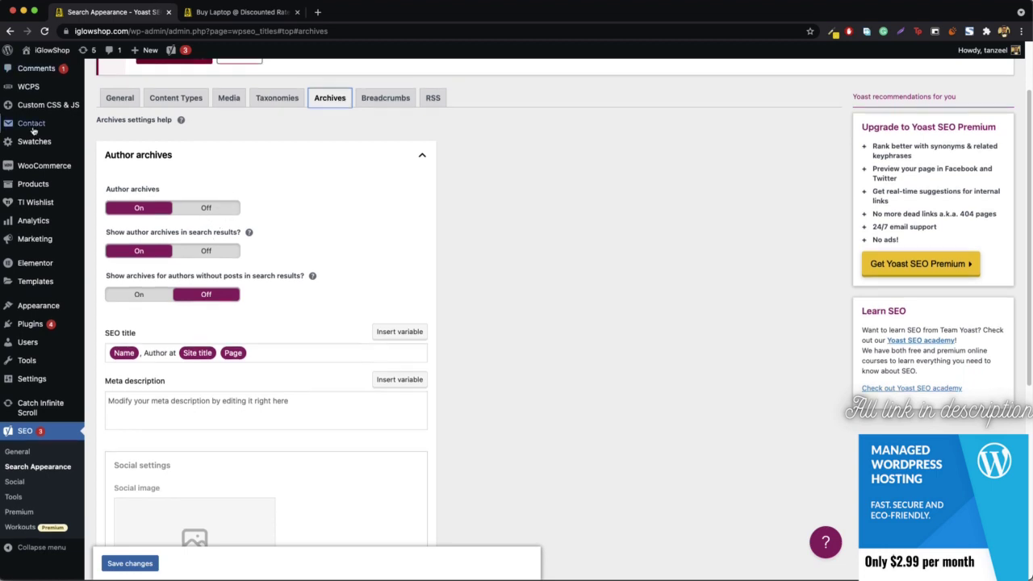
pyautogui.scroll(2, 47, 125)
pyautogui.click(210, 294)
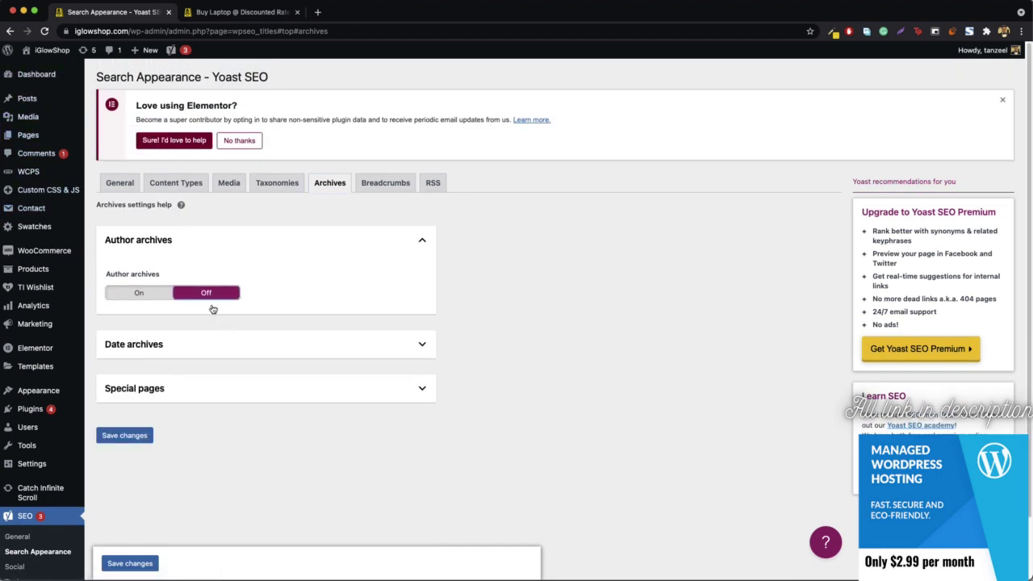
# Turn off date archives and collapse their section
pyautogui.scroll(-2, 226, 319)
pyautogui.click(195, 279)
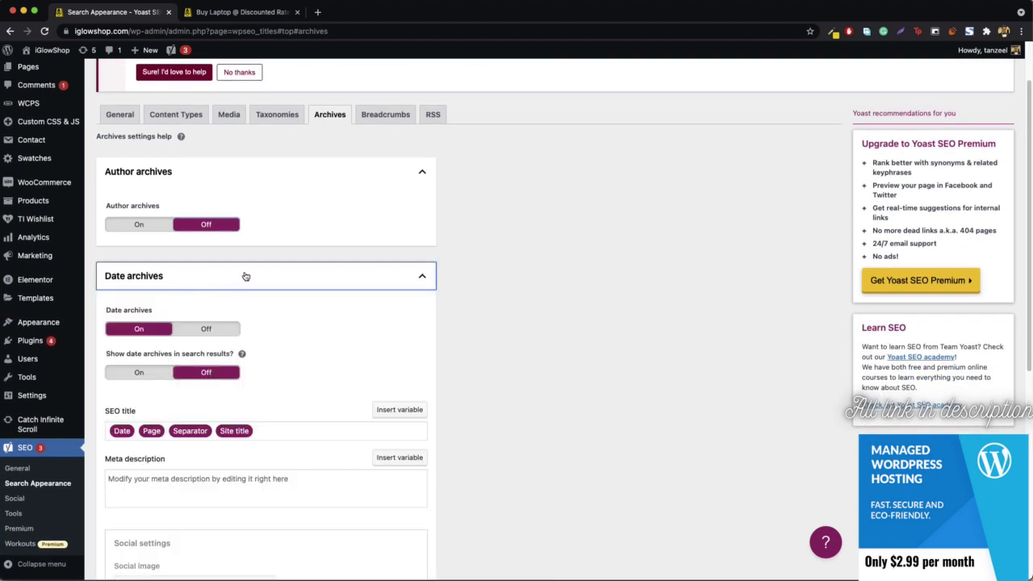
pyautogui.scroll(-3, 238, 268)
pyautogui.click(206, 190)
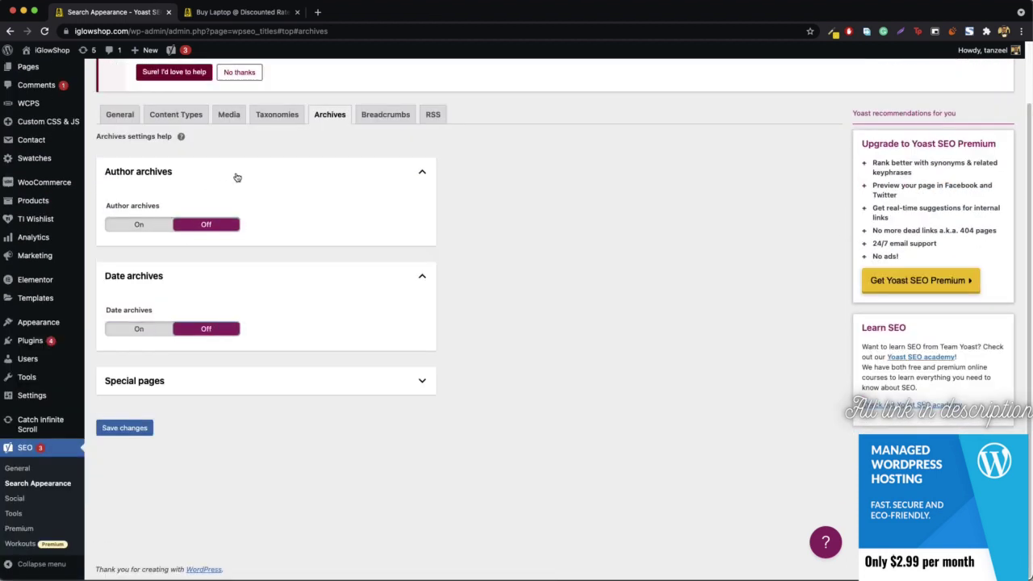
pyautogui.scroll(2, 46, 97)
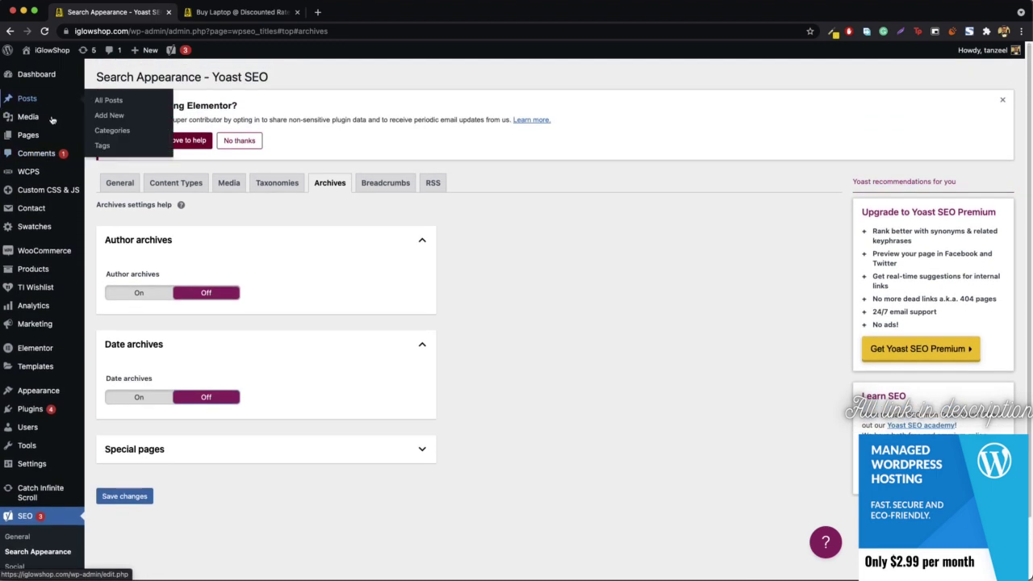
pyautogui.click(274, 345)
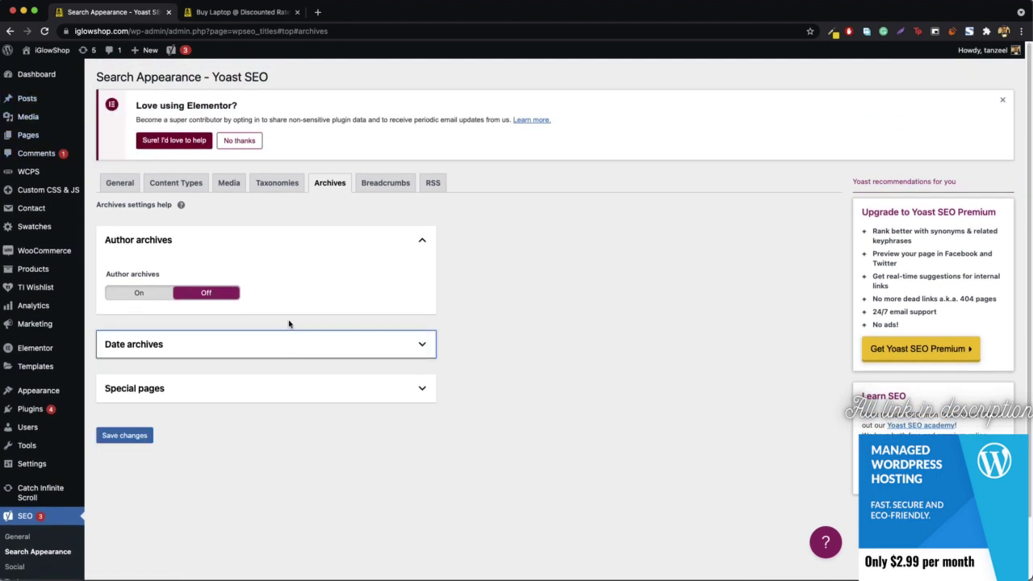
# Collapse Author archives, expand Special pages, and search the storefront for "iphone" to check the search page title
pyautogui.click(315, 240)
pyautogui.click(209, 335)
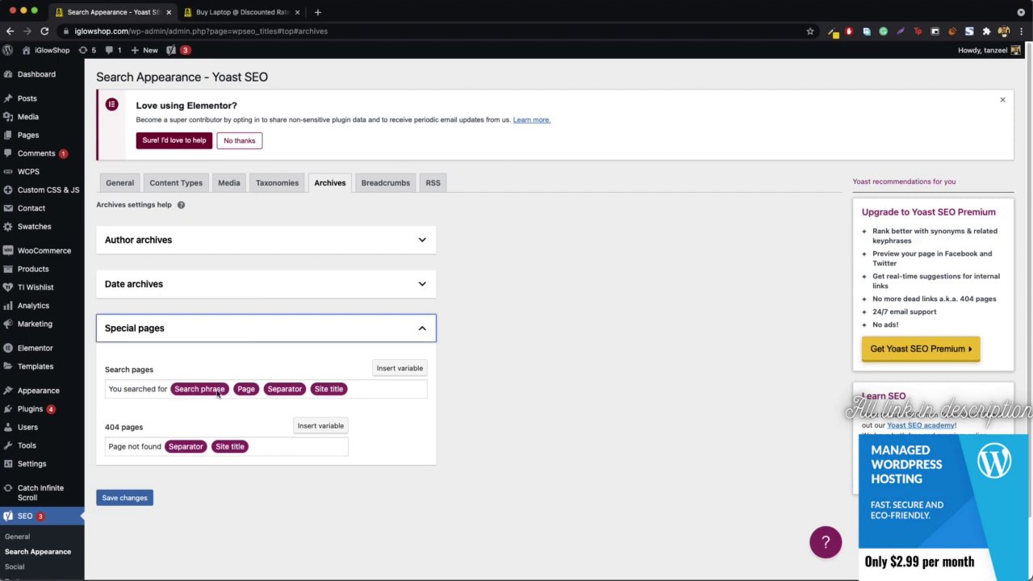
pyautogui.click(274, 12)
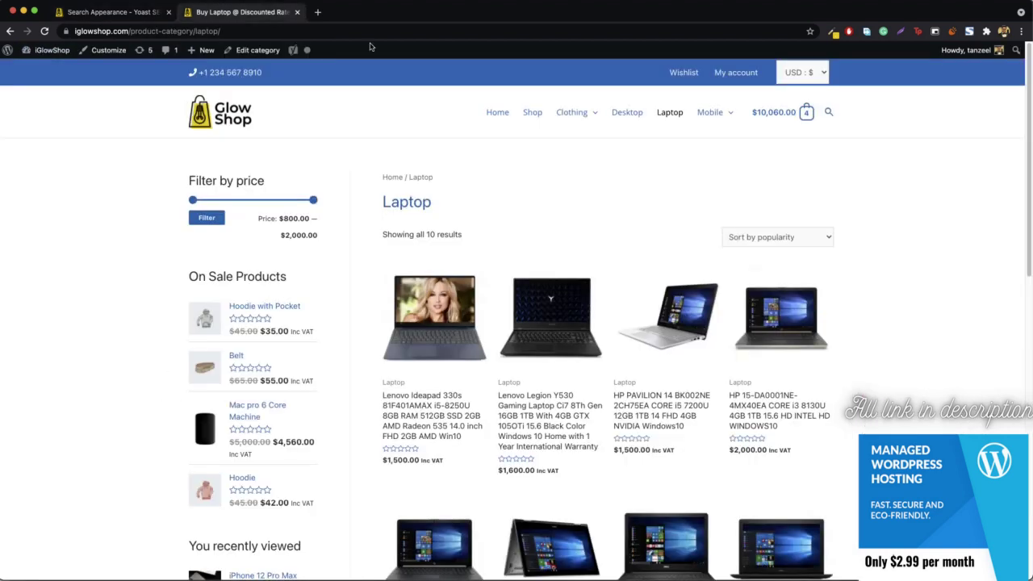
pyautogui.click(831, 111)
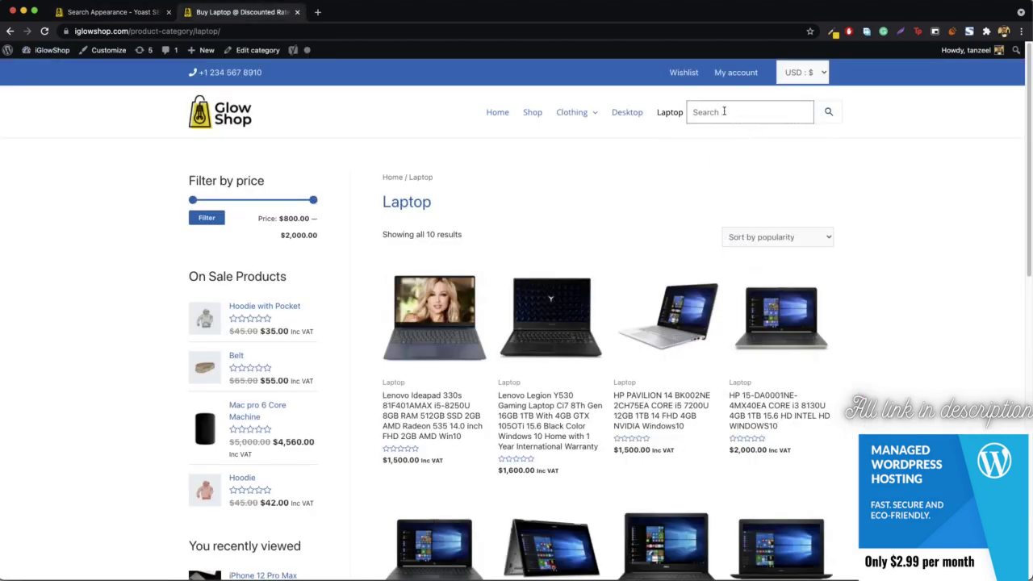
pyautogui.write('iphone')
pyautogui.press('Return')
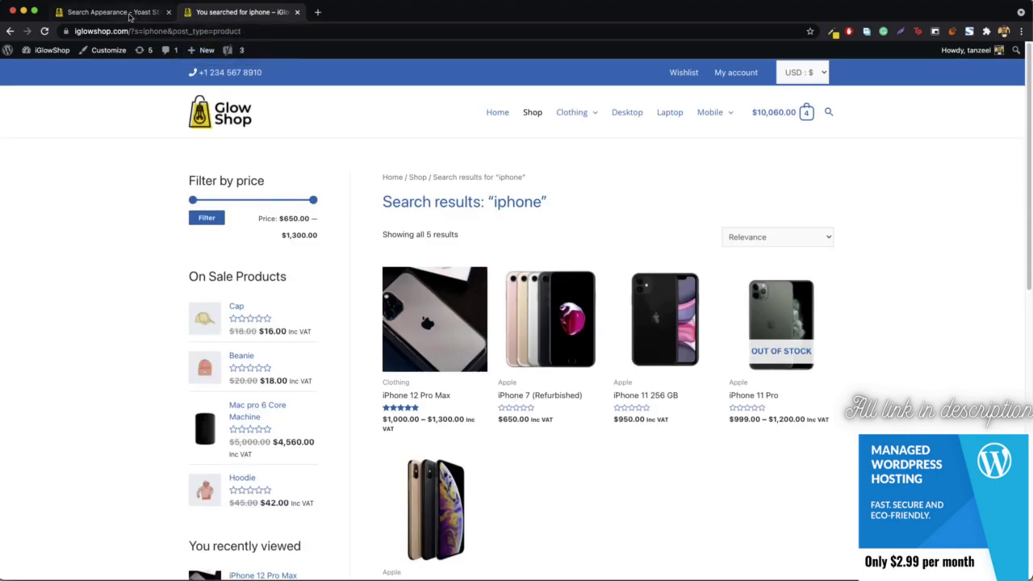
# Review the 404 pages title setting and load the nonexistent store address "khhjgghhgjghj" to check its page title
pyautogui.click(121, 12)
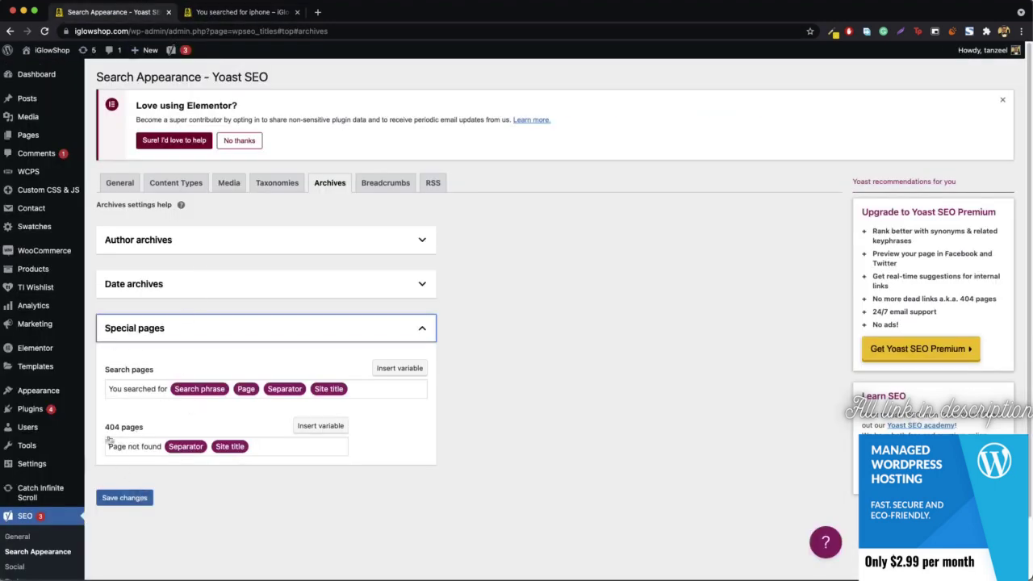
pyautogui.click(214, 13)
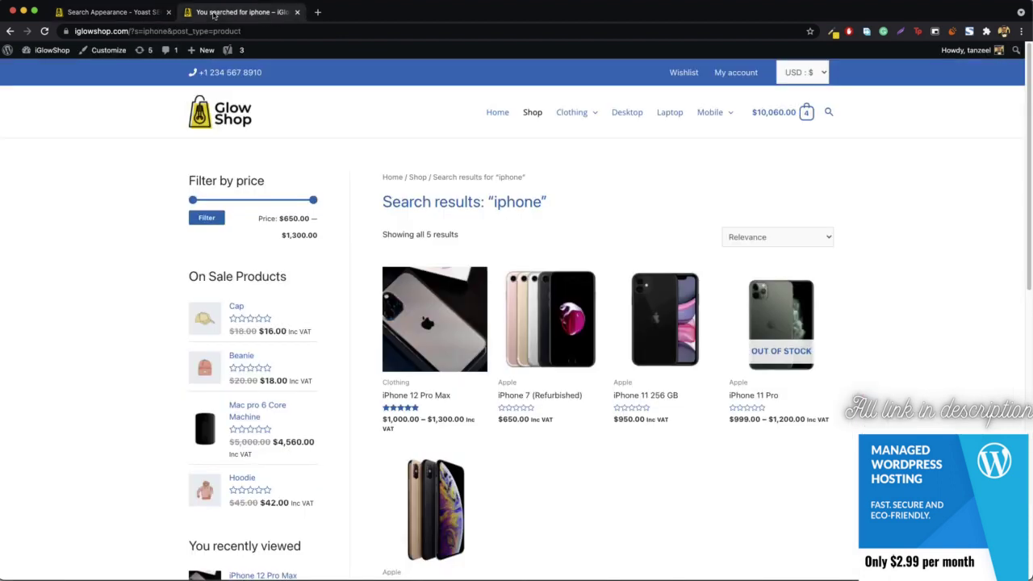
pyautogui.moveTo(131, 33); pyautogui.dragTo(281, 33)
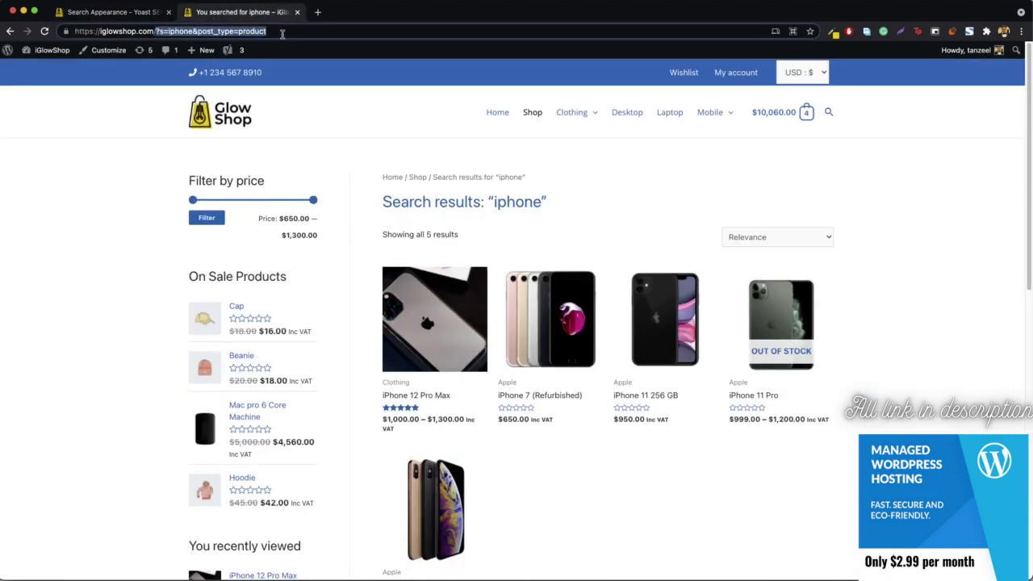
pyautogui.press('BackSpace')
pyautogui.write('khhjgghhgjghj')
pyautogui.press('Return')
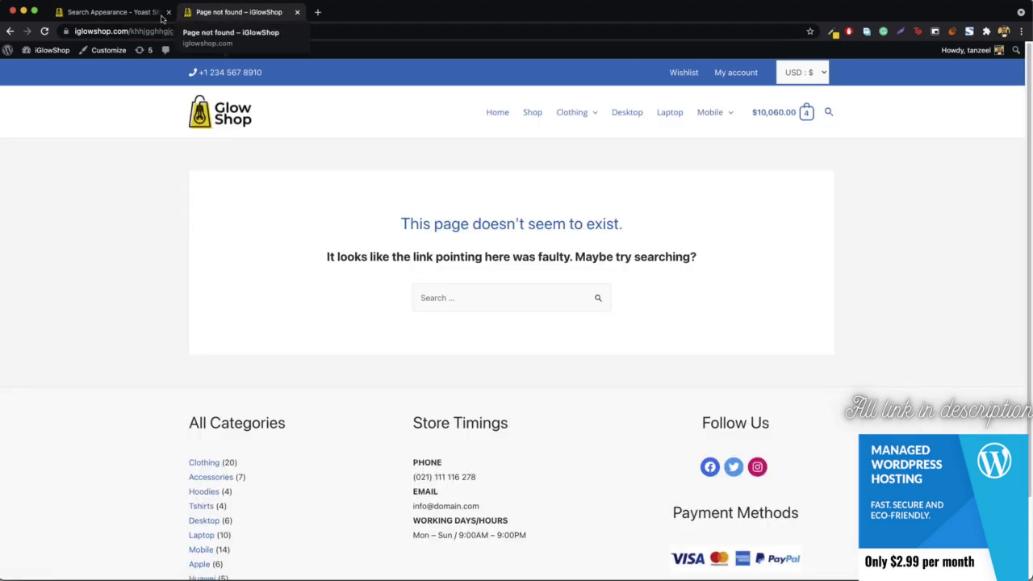
# In the Special pages settings, start the 404 pages title with "Oh Snap!" before "Page not found" and save the changes
pyautogui.click(98, 12)
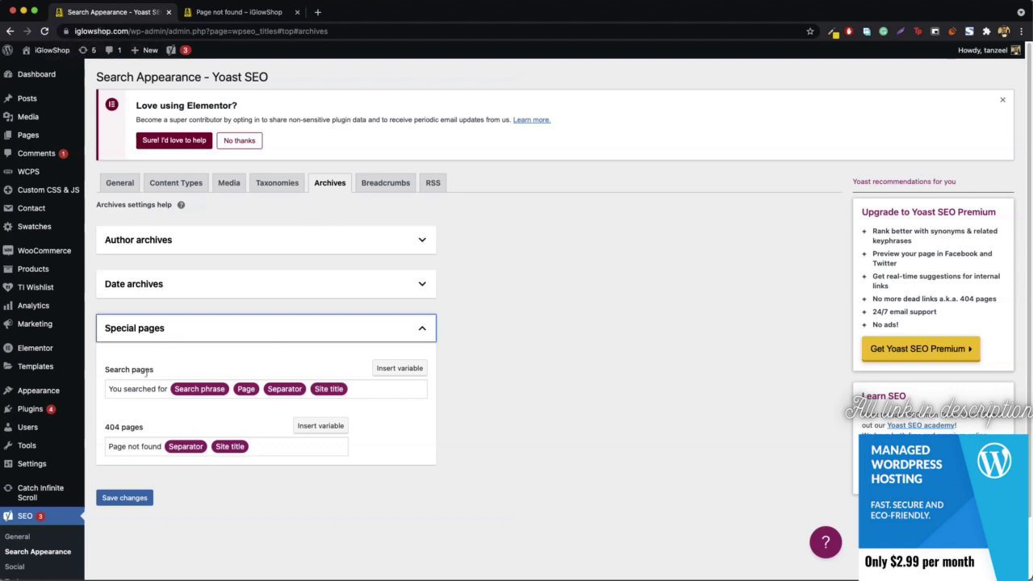
pyautogui.click(108, 447)
pyautogui.write('Alas')
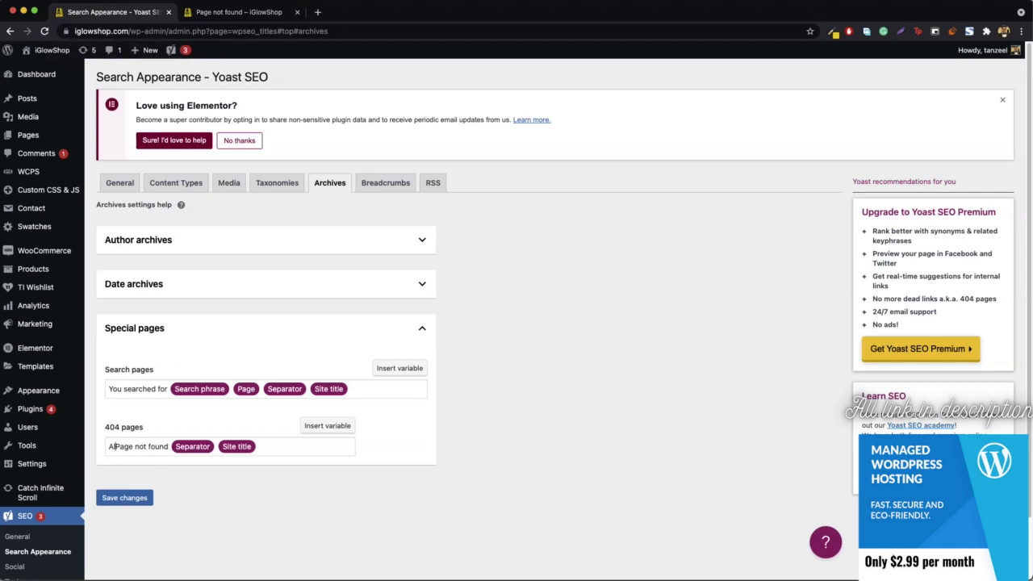
pyautogui.write('!')
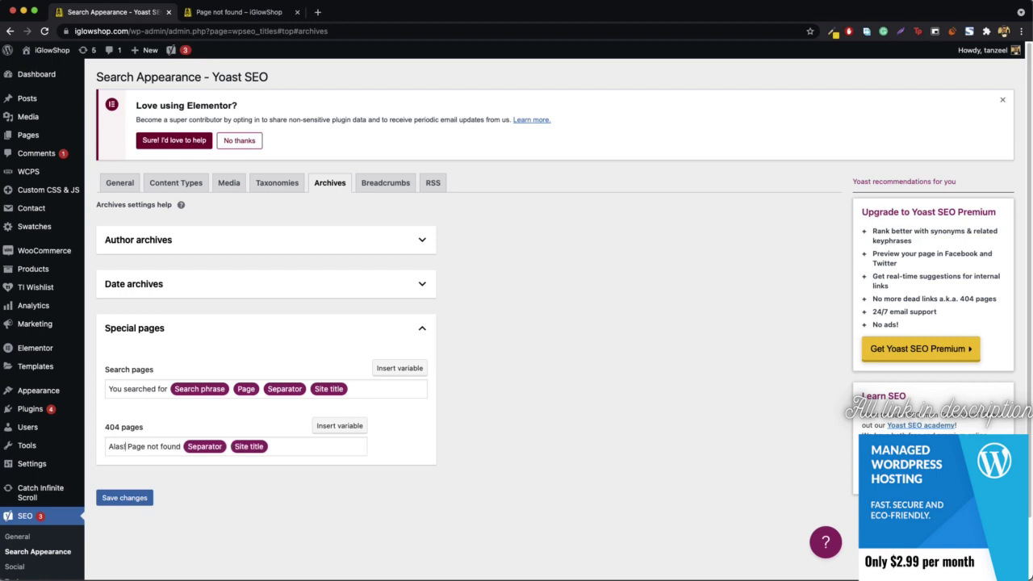
pyautogui.press('BackSpace')
pyautogui.press('BackSpace')
pyautogui.press('BackSpace')
pyautogui.press('BackSpace')
pyautogui.press('BackSpace')
pyautogui.press('BackSpace')
pyautogui.write('Oh! ')
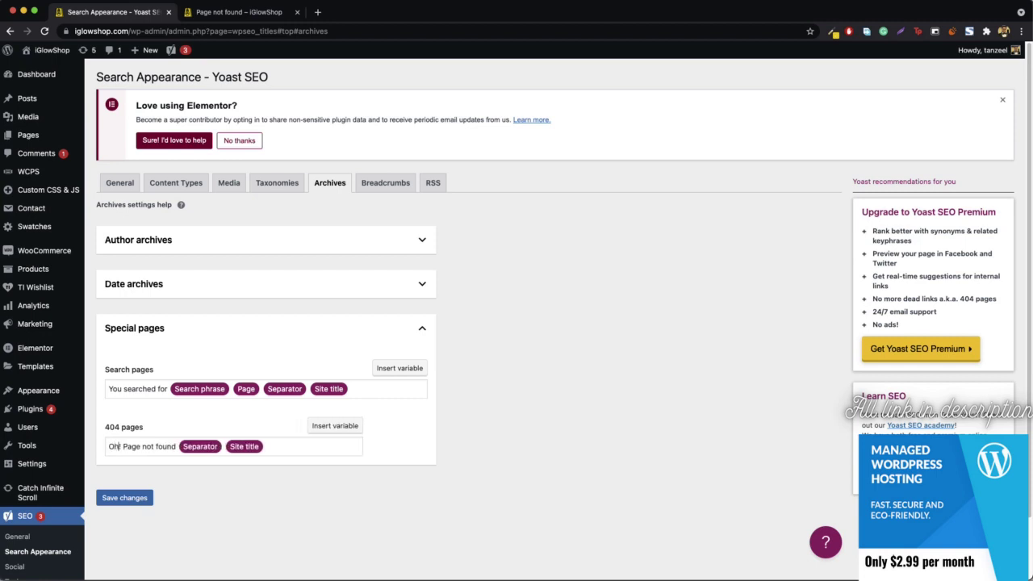
pyautogui.write(' Snap')
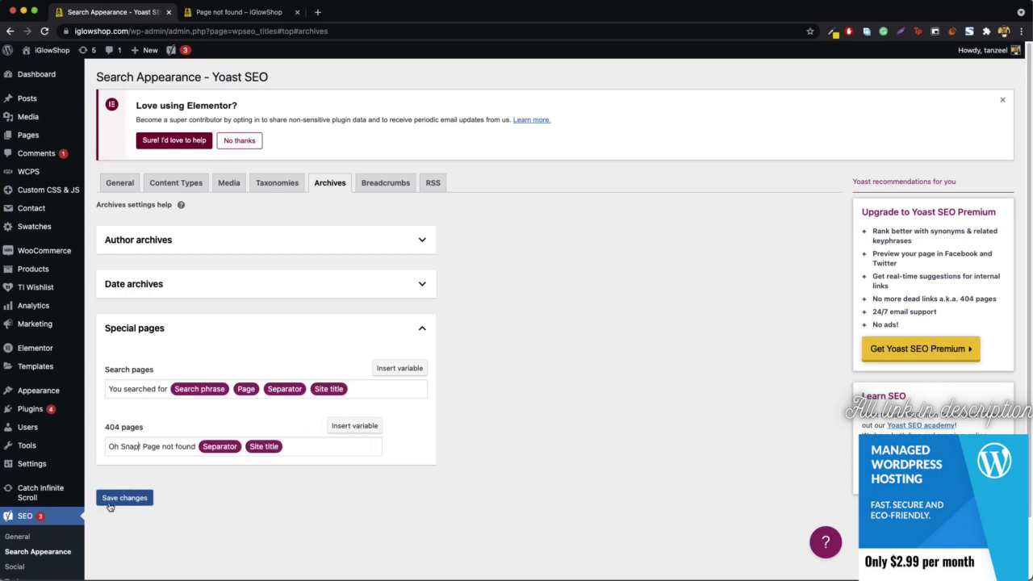
pyautogui.click(111, 506)
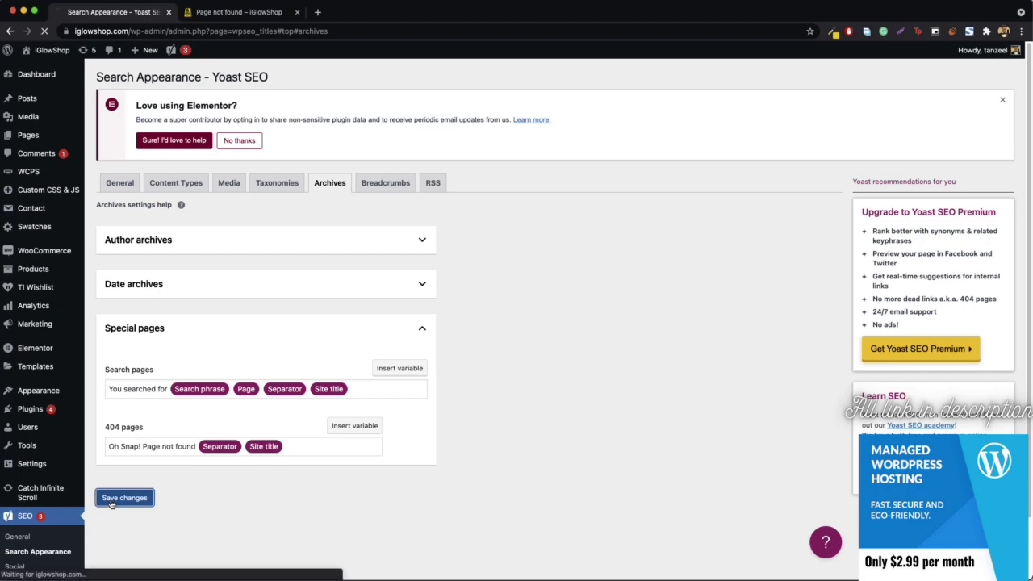
# Reload the nonexistent store page to check its updated 404 title
pyautogui.click(239, 13)
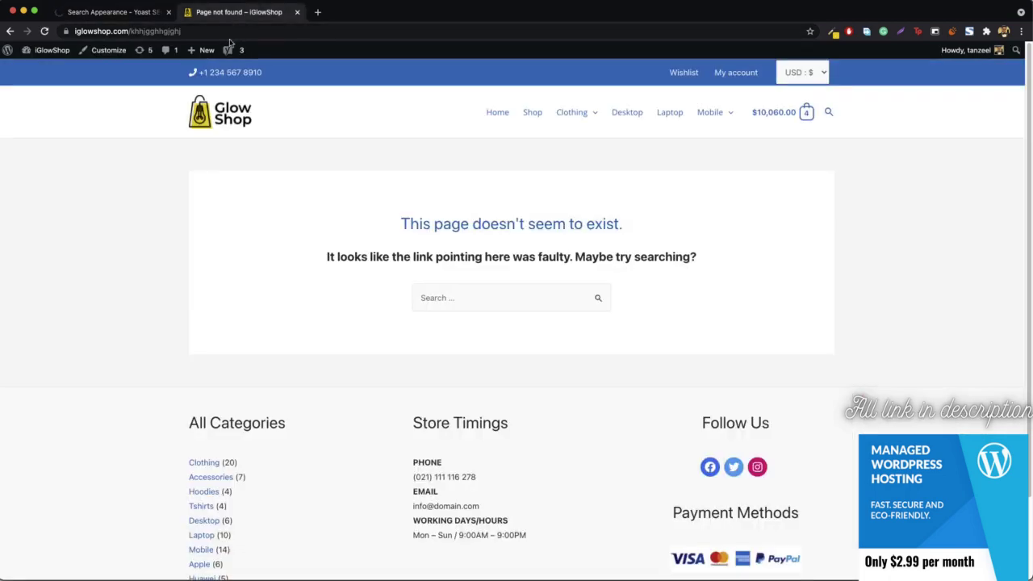
pyautogui.click(113, 12)
pyautogui.click(226, 17)
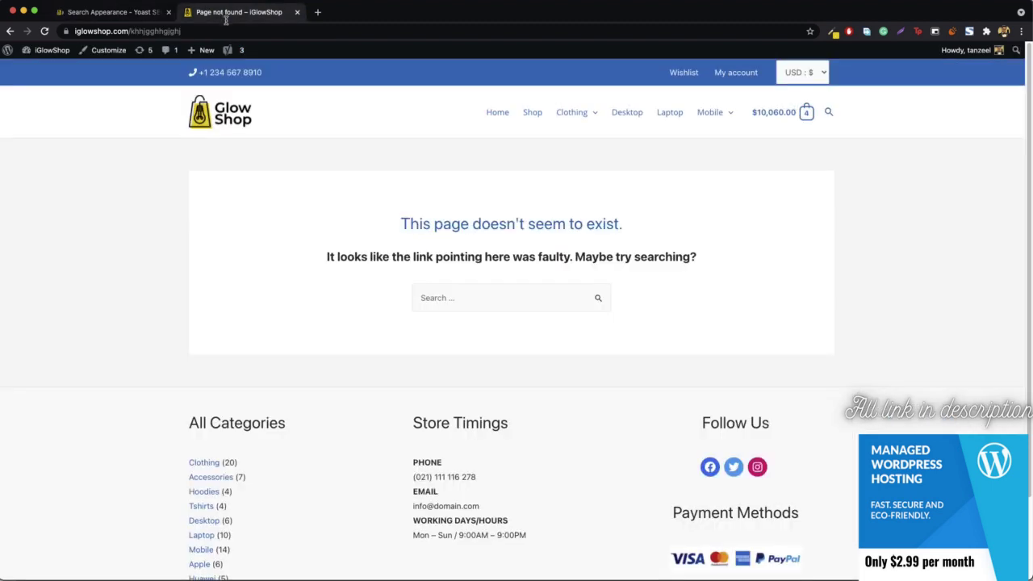
pyautogui.click(237, 32)
pyautogui.press('Return')
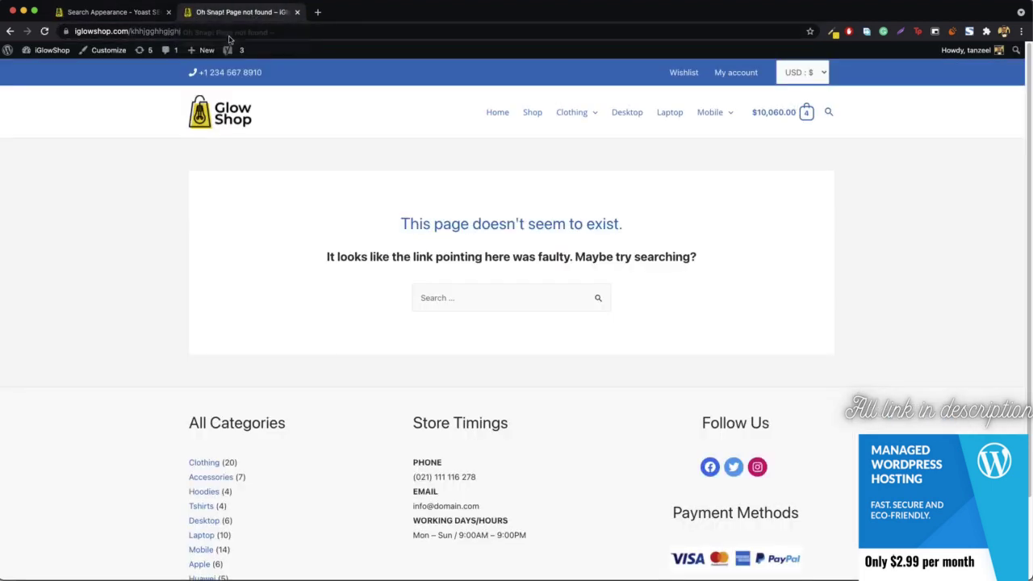
# Open the Breadcrumbs settings and view the iPhone 12 Pro Max product page in the shop to examine its breadcrumb
pyautogui.click(104, 13)
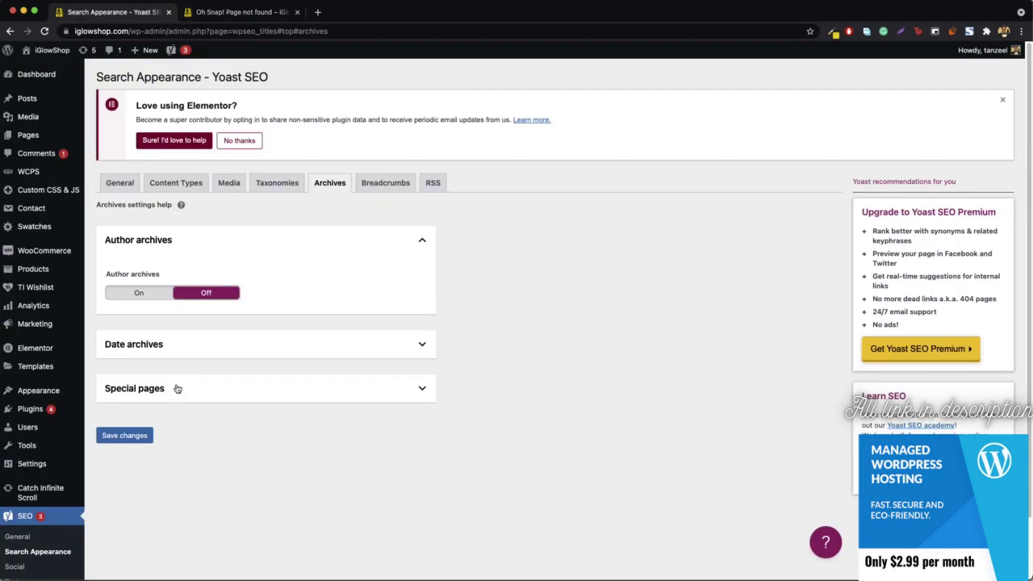
pyautogui.click(387, 187)
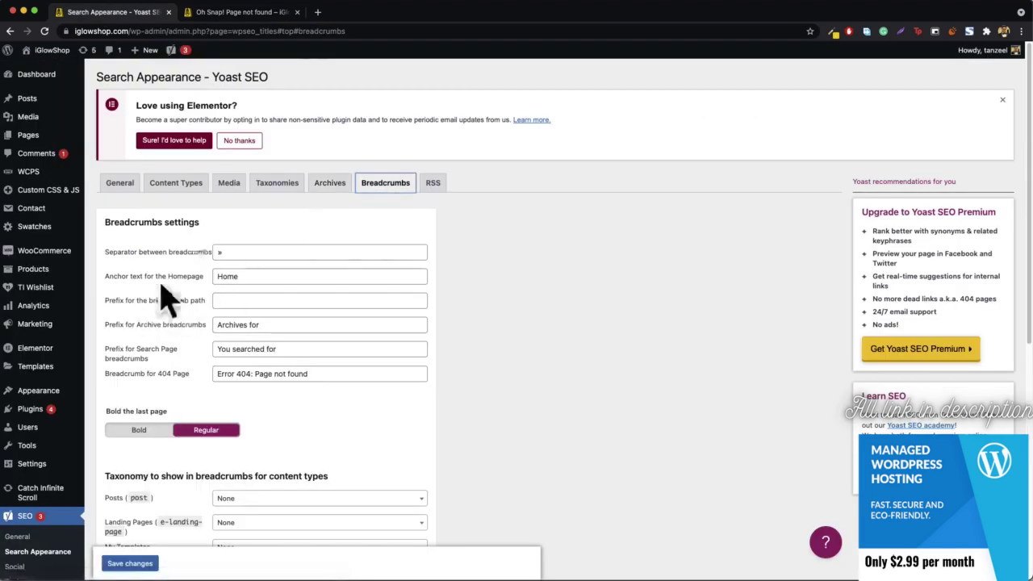
pyautogui.click(261, 13)
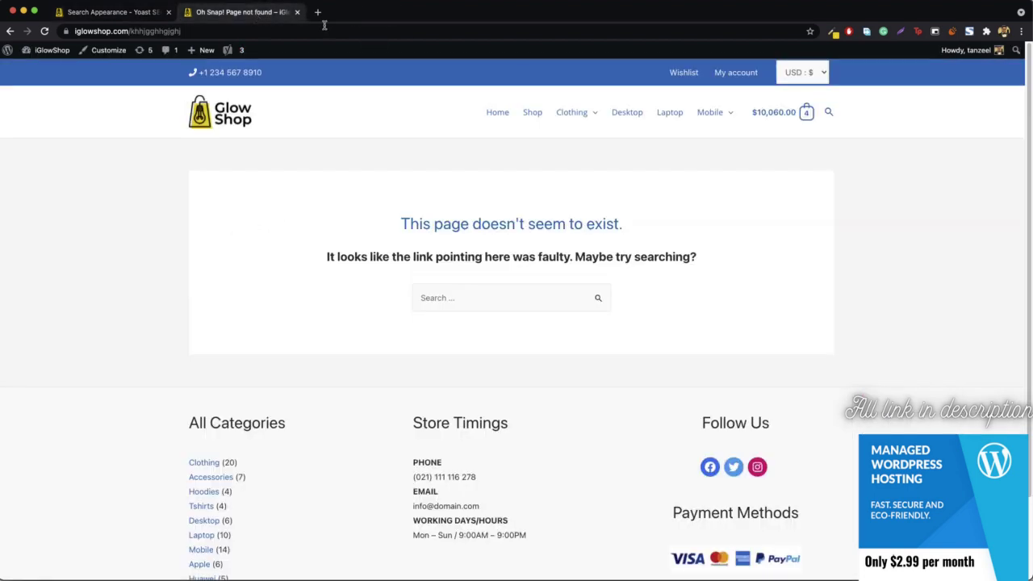
pyautogui.click(533, 112)
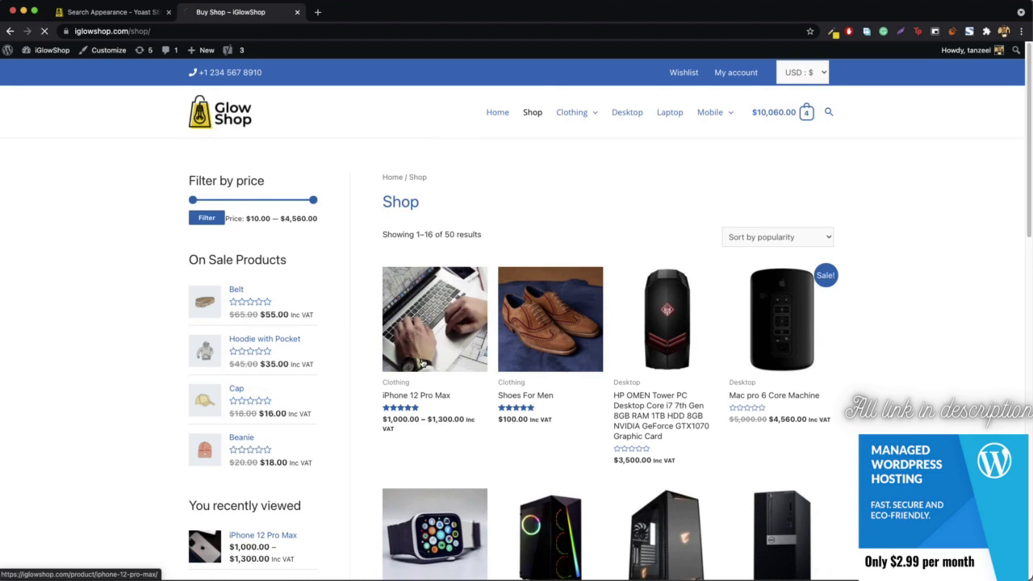
pyautogui.click(489, 260)
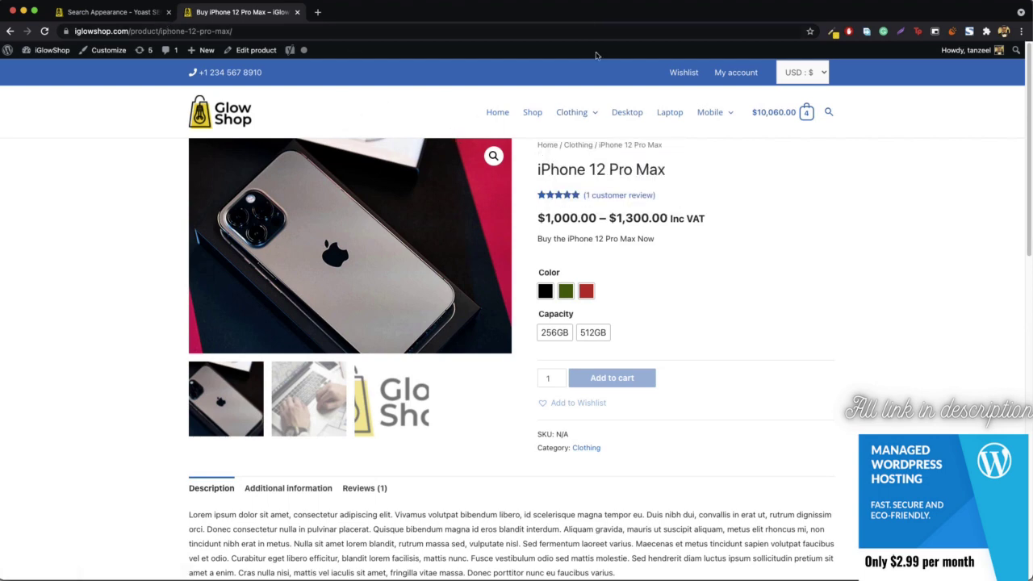
# Disable breadcrumbs for the theme in the Breadcrumbs settings and save the changes
pyautogui.click(84, 16)
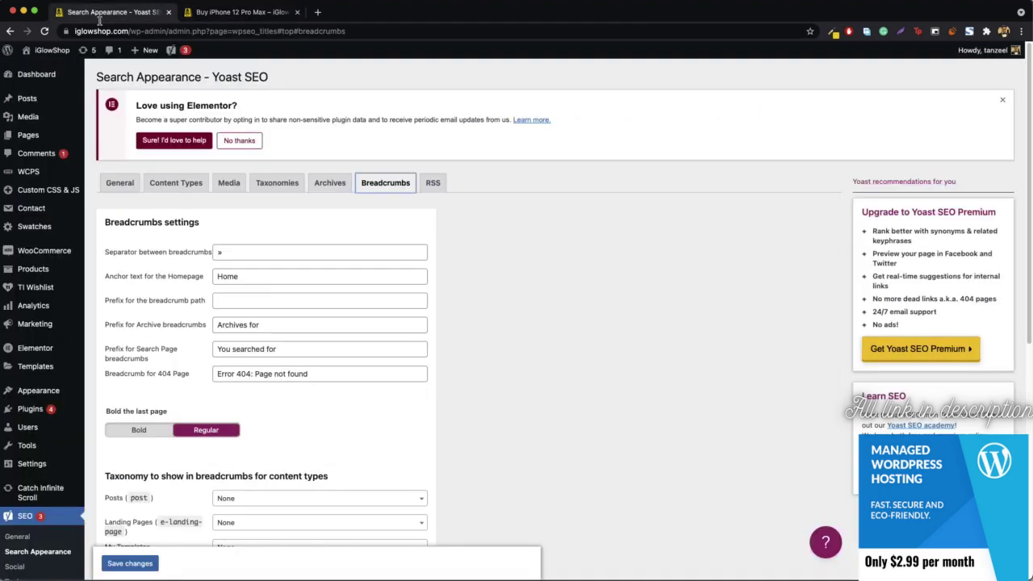
pyautogui.scroll(-5, 153, 224)
pyautogui.scroll(-2, 164, 200)
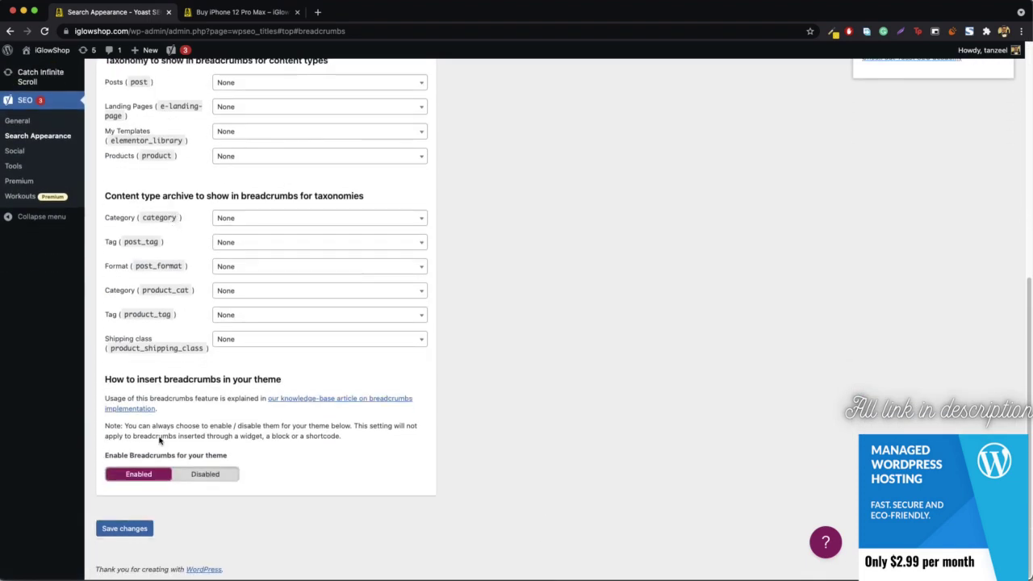
pyautogui.click(217, 479)
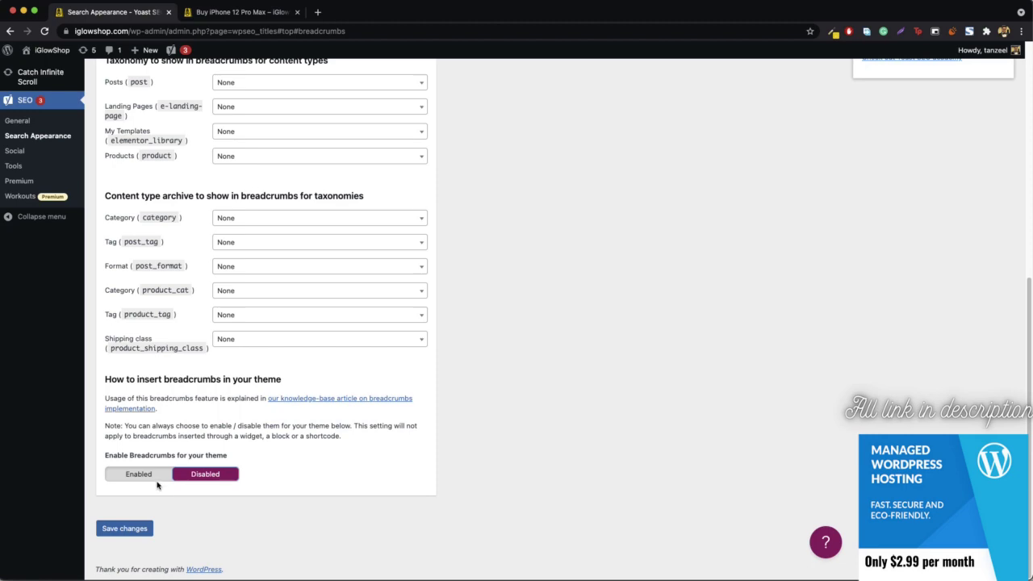
pyautogui.click(135, 530)
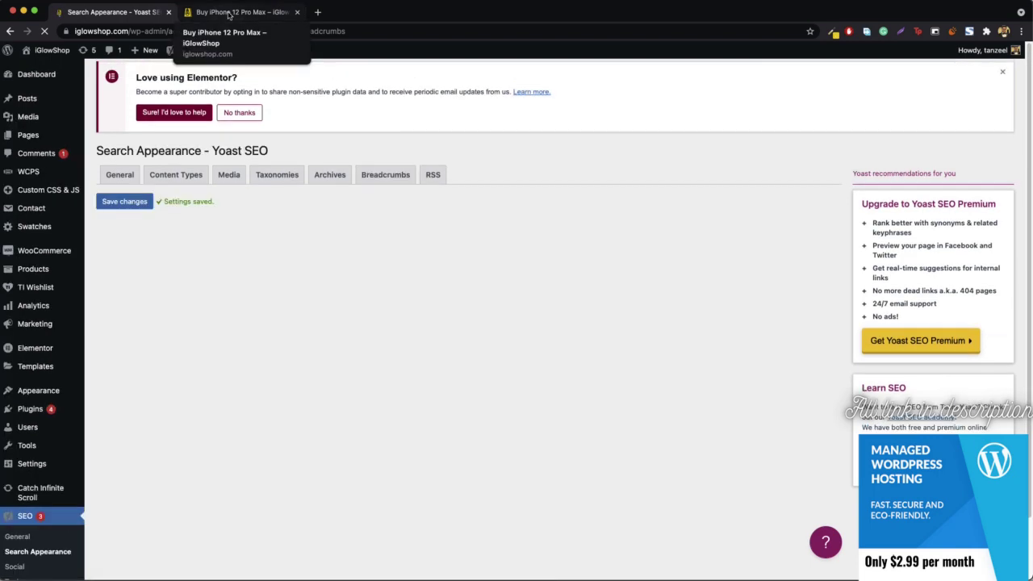
# Reload the iPhone 12 Pro Max product page and compare its breadcrumb with the options in the Breadcrumbs settings
pyautogui.click(229, 13)
pyautogui.click(262, 29)
pyautogui.press('Return')
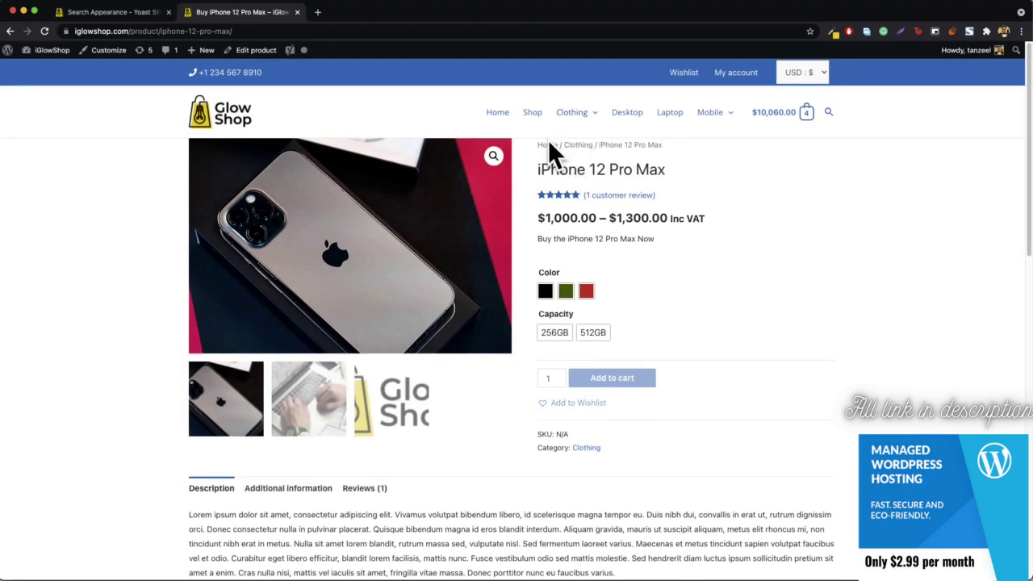
pyautogui.click(119, 15)
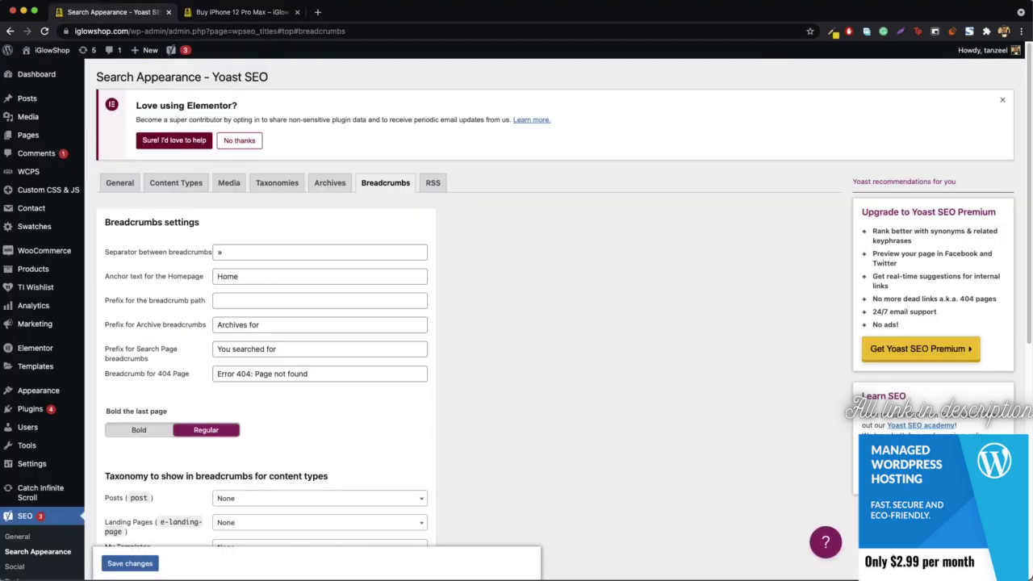
pyautogui.click(235, 13)
pyautogui.moveTo(574, 113)
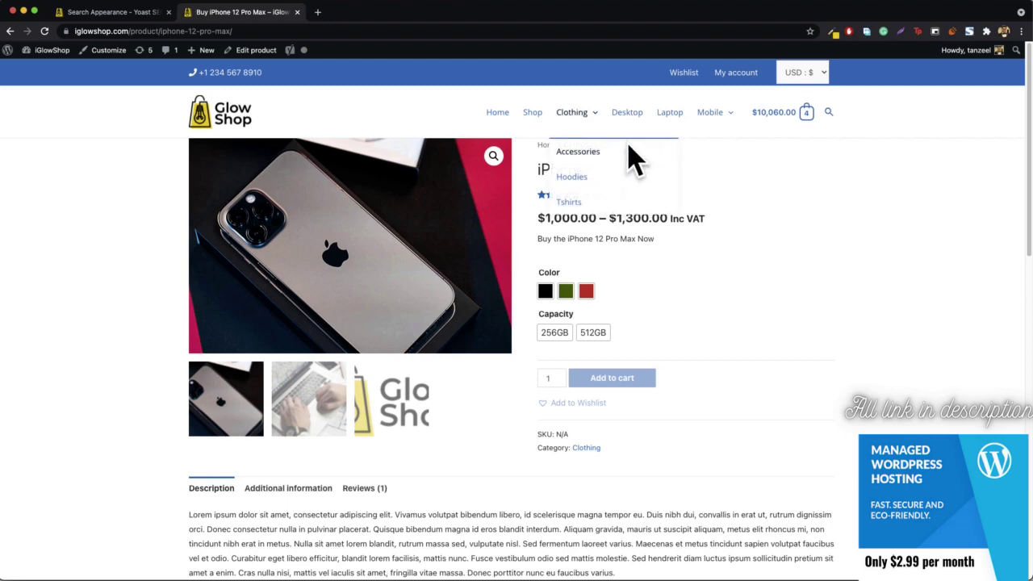
pyautogui.click(121, 12)
pyautogui.scroll(-3, 249, 384)
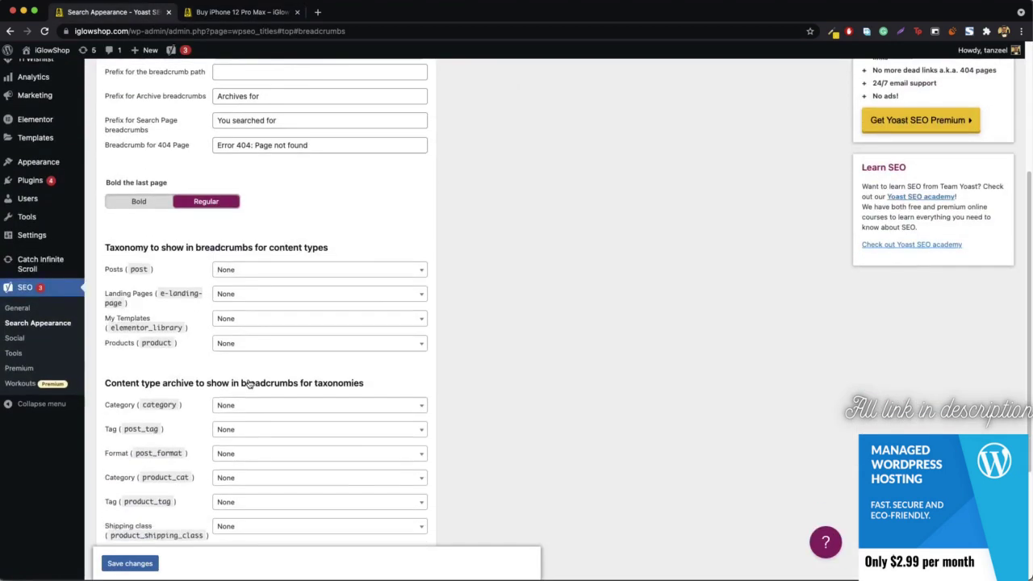
pyautogui.scroll(-3, 248, 384)
pyautogui.scroll(5, 299, 401)
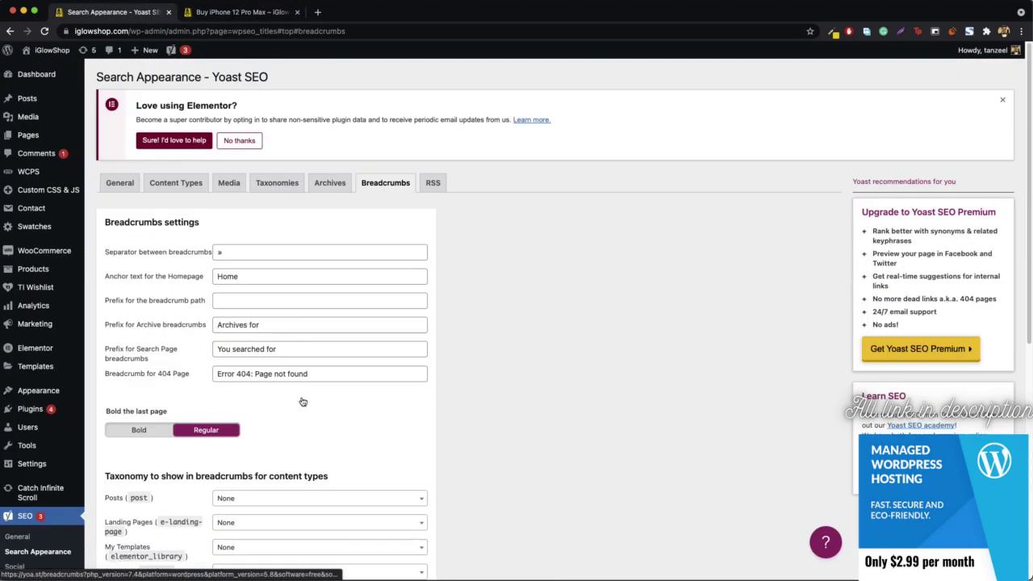
# Review the RSS feed settings and their available variables, checking back against the product page
pyautogui.click(433, 184)
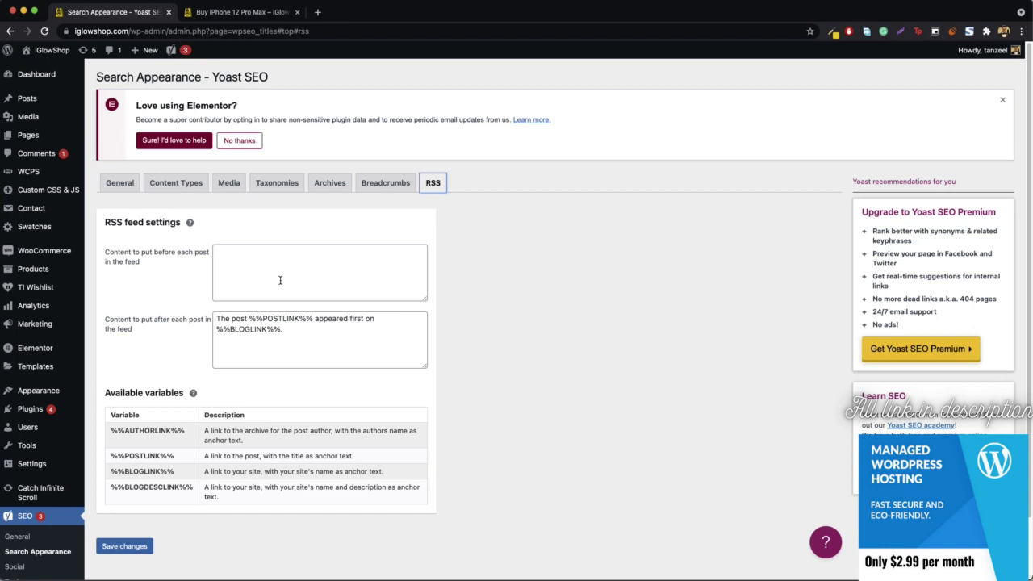
pyautogui.click(235, 14)
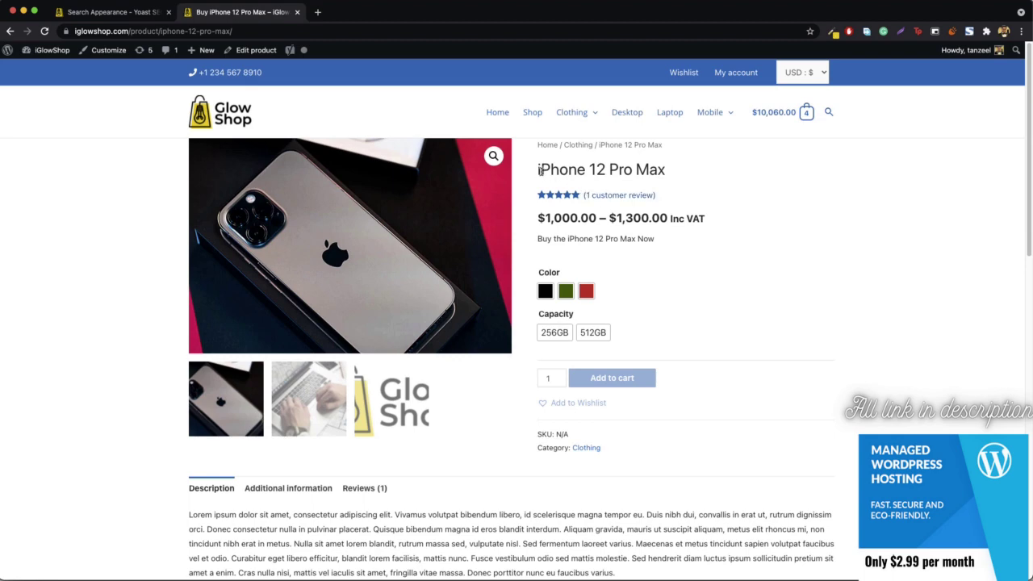
pyautogui.click(142, 15)
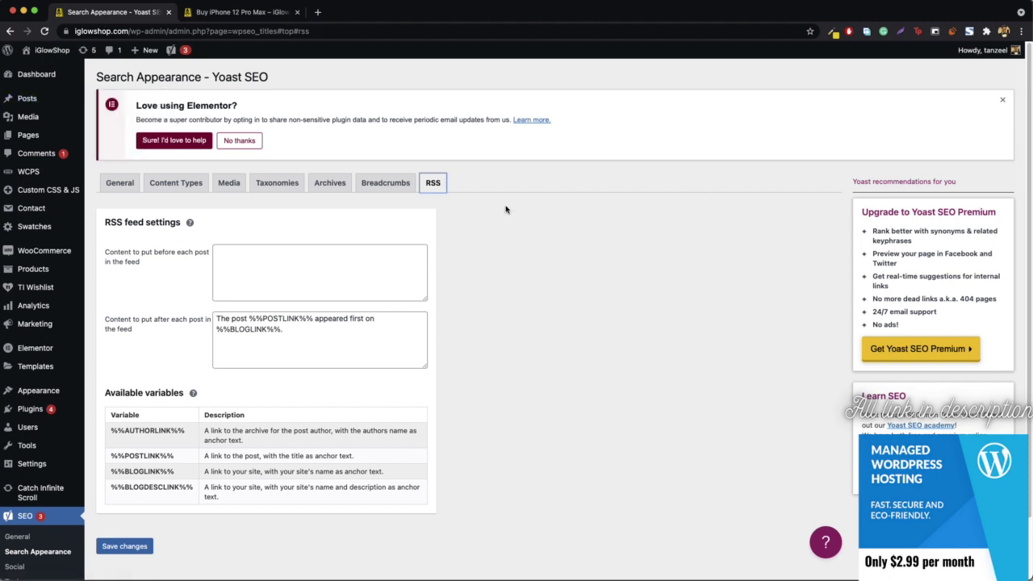
pyautogui.scroll(-2, 506, 210)
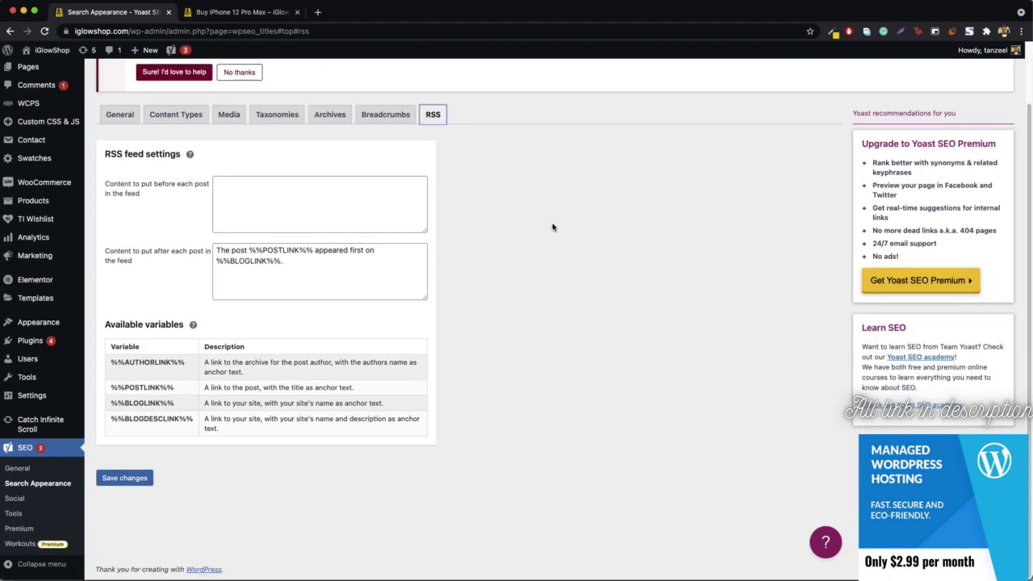
# Open the Yoast SEO General page, and open the iPhone 12 Pro Max product for editing at its Yoast SEO focus keyphrase and Google preview settings
pyautogui.click(26, 470)
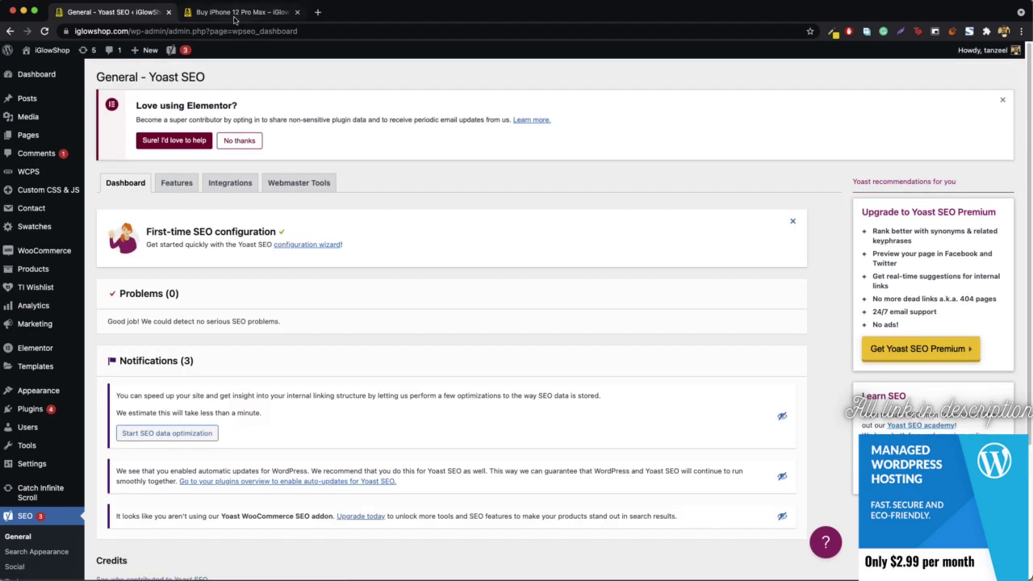
pyautogui.click(235, 14)
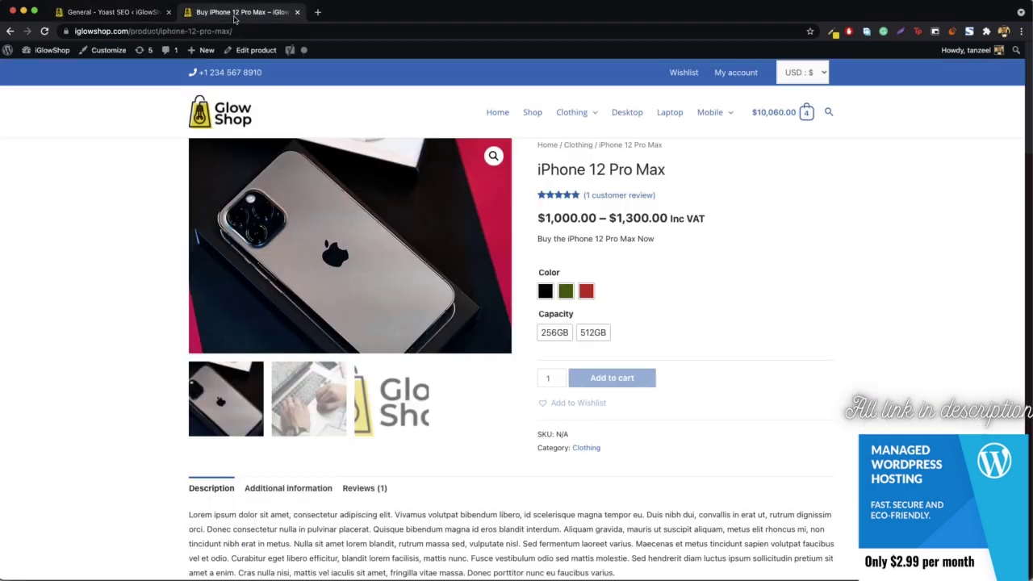
pyautogui.click(256, 51)
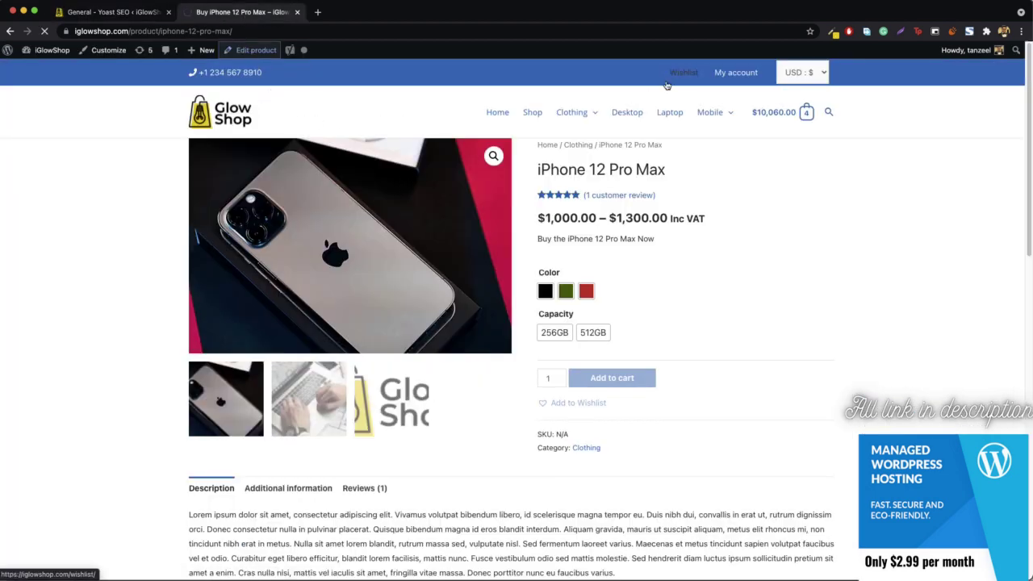
pyautogui.scroll(-3, 435, 272)
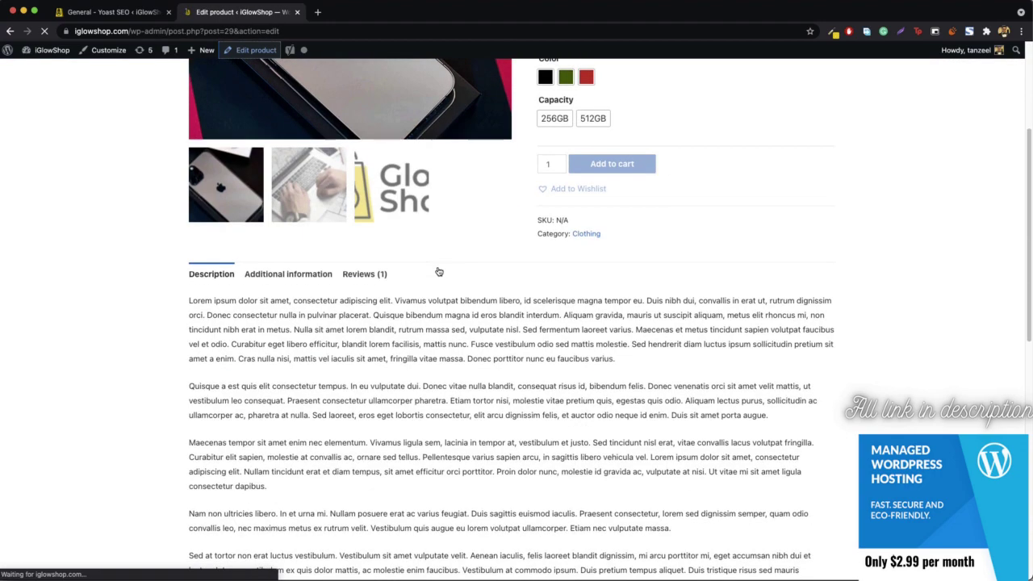
pyautogui.scroll(-10, 387, 403)
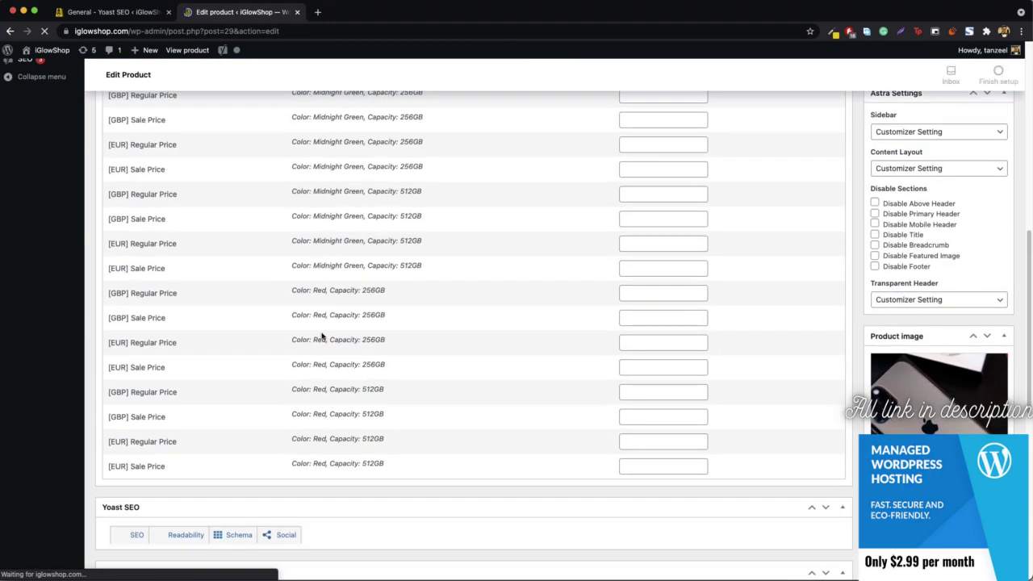
pyautogui.scroll(-15, 234, 387)
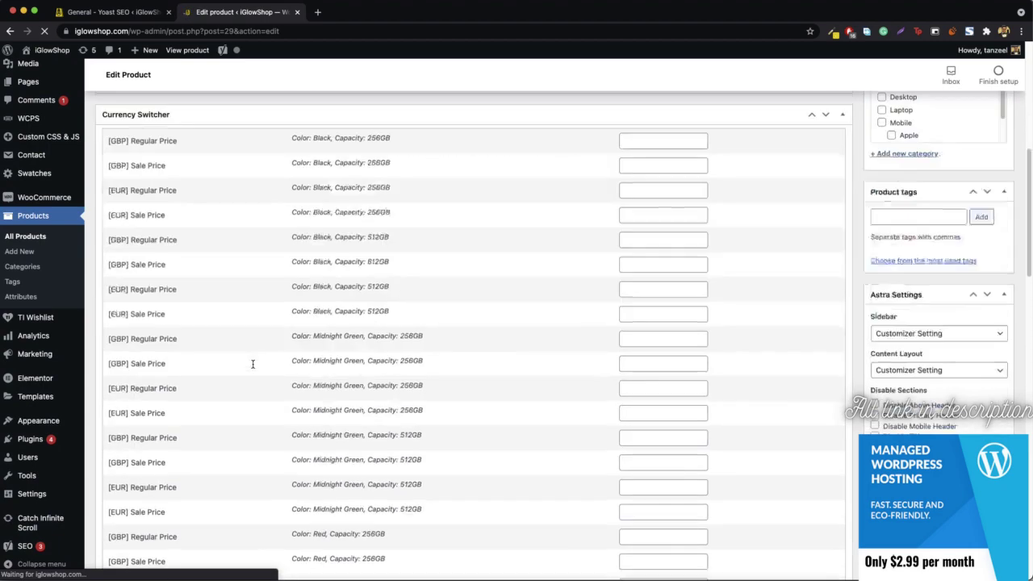
pyautogui.scroll(-2, 253, 367)
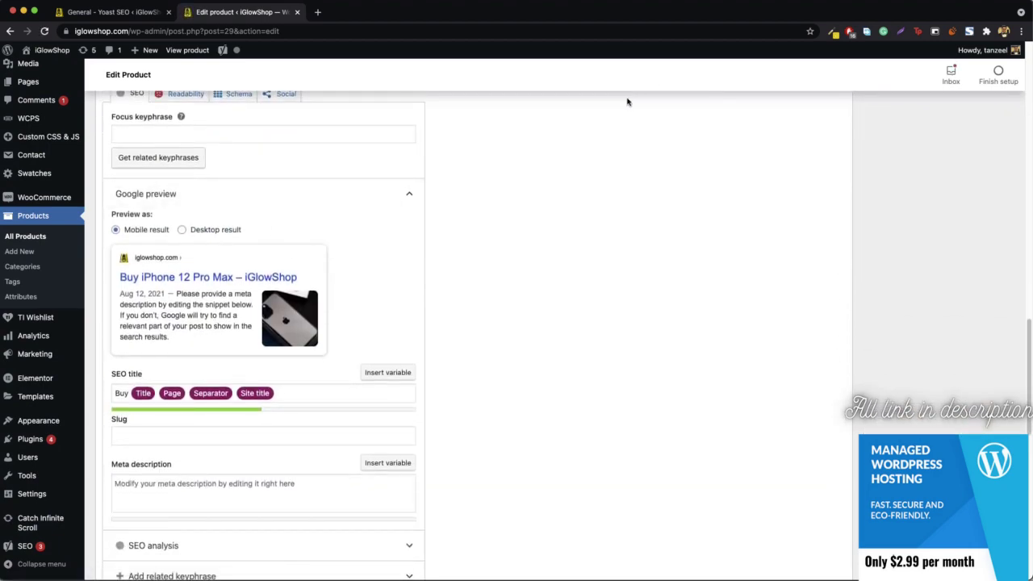
pyautogui.scroll(1, 232, 142)
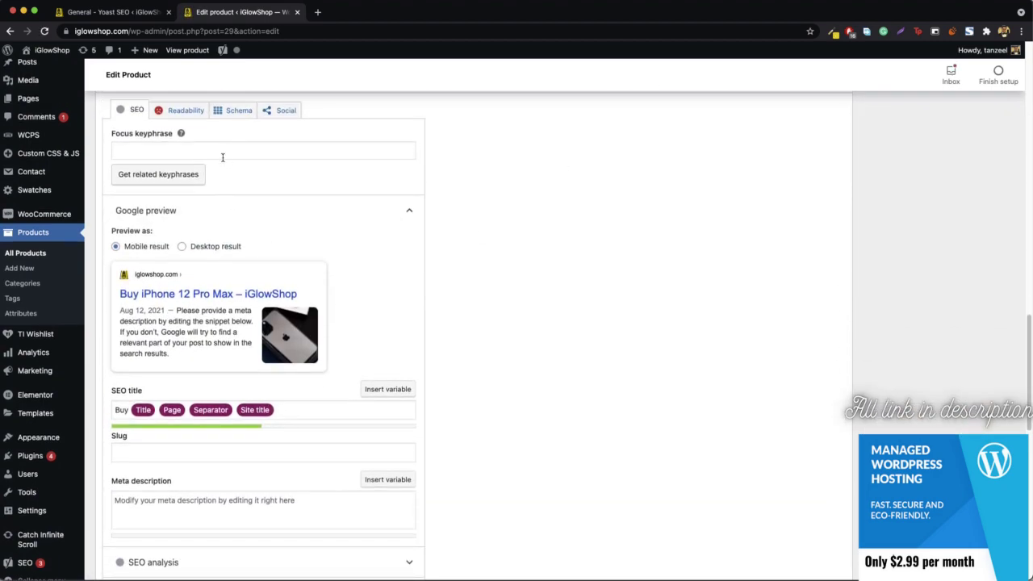